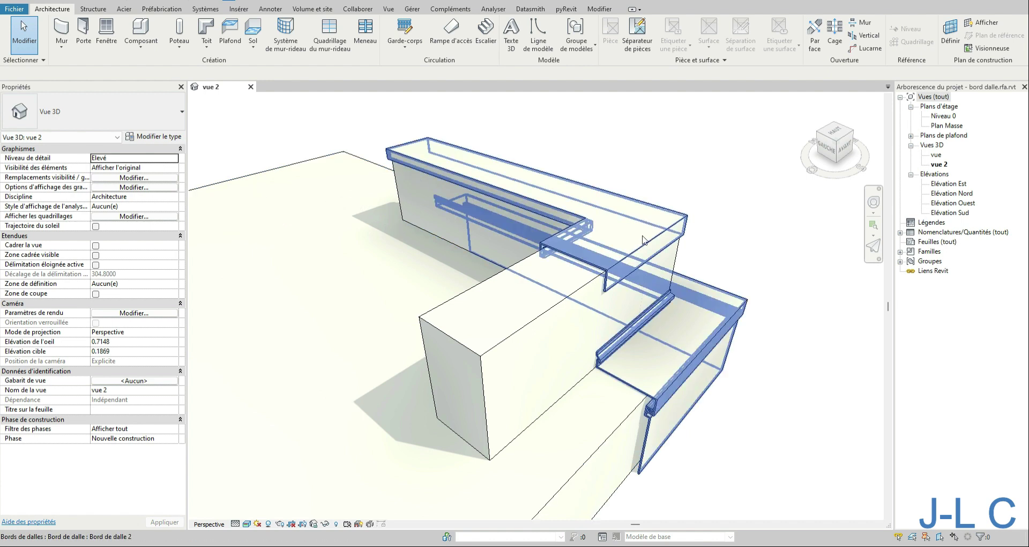
- Examine the slab edge profile running over the slab and the low walls from several sides
{"action": "middle_click_drag", "start_coordinate": [655, 244], "coordinate": [712, 322], "text": "shift"}
{"action": "scroll", "coordinate": [305, 177], "scroll_direction": "up", "scroll_amount": 5}
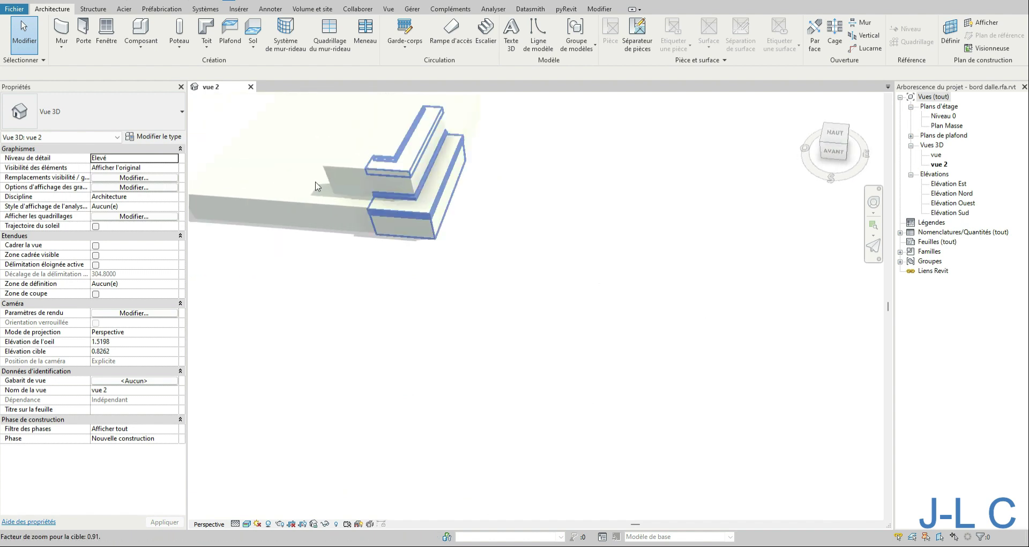
{"action": "middle_click_drag", "start_coordinate": [367, 157], "coordinate": [632, 328], "text": "shift"}
{"action": "scroll", "coordinate": [466, 179], "scroll_direction": "down", "scroll_amount": 2}
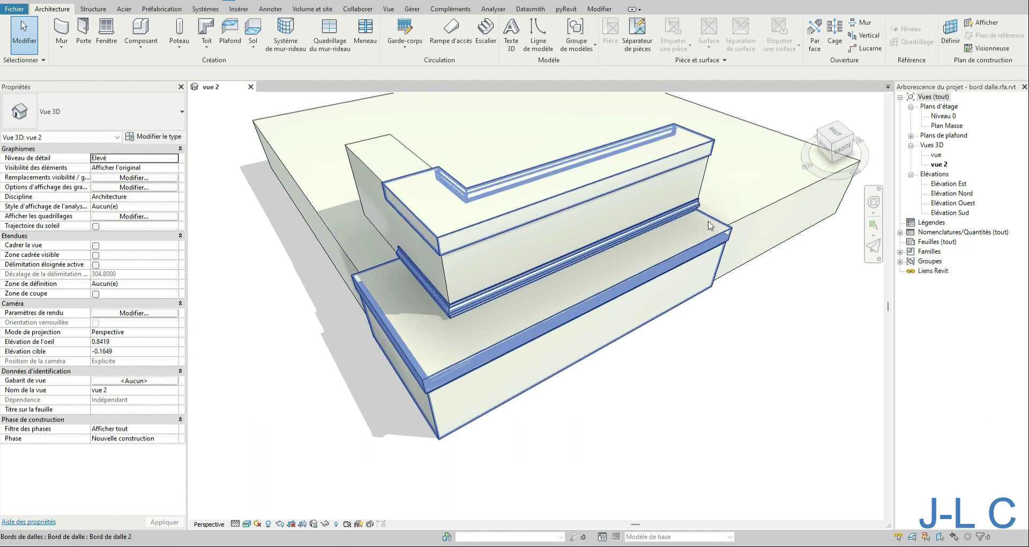
{"action": "middle_click_drag", "start_coordinate": [610, 235], "coordinate": [498, 204], "text": "shift"}
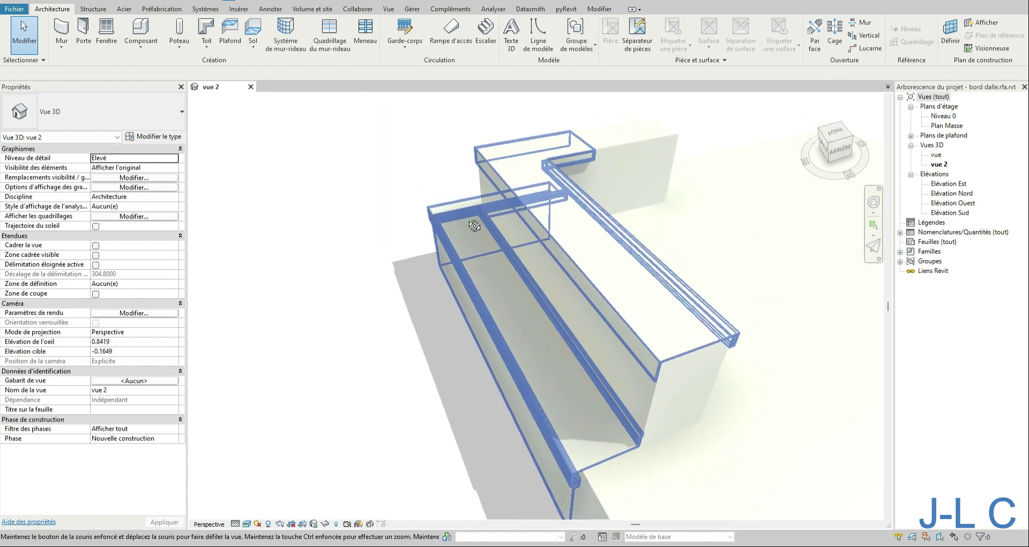
{"action": "scroll", "coordinate": [487, 193], "scroll_direction": "down", "scroll_amount": 5}
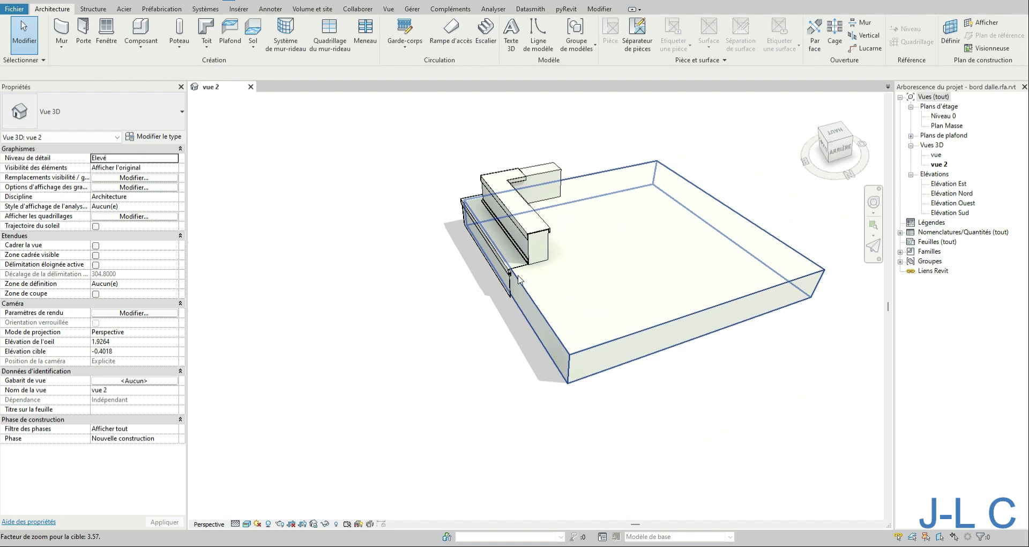
- Check the properties of the concrete slab and of the low wall standing on it
{"action": "left_click", "coordinate": [526, 288]}
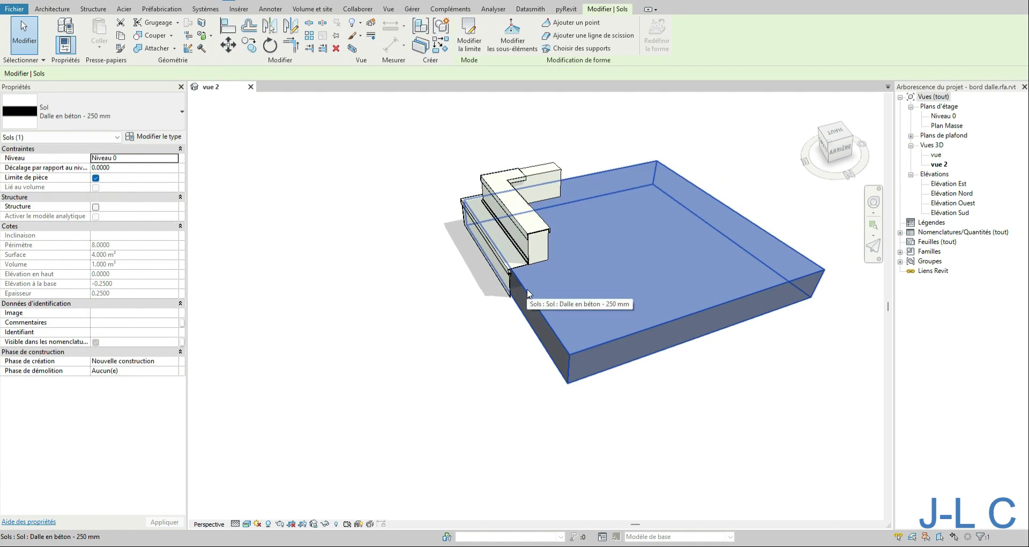
{"action": "middle_click_drag", "start_coordinate": [530, 293], "coordinate": [579, 271], "text": "shift"}
{"action": "left_click", "coordinate": [579, 271]}
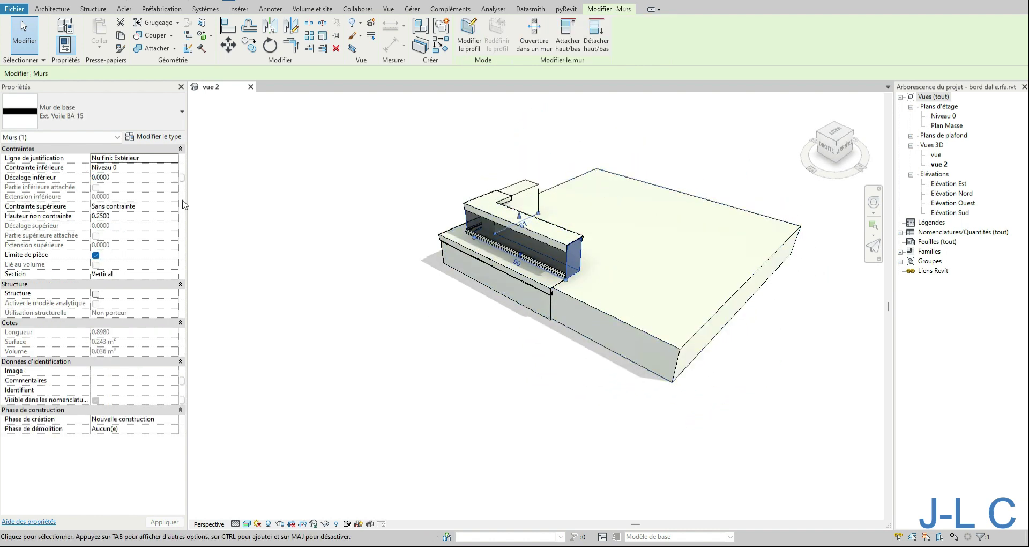
{"action": "middle_click_drag", "start_coordinate": [464, 173], "coordinate": [404, 217], "text": "shift"}
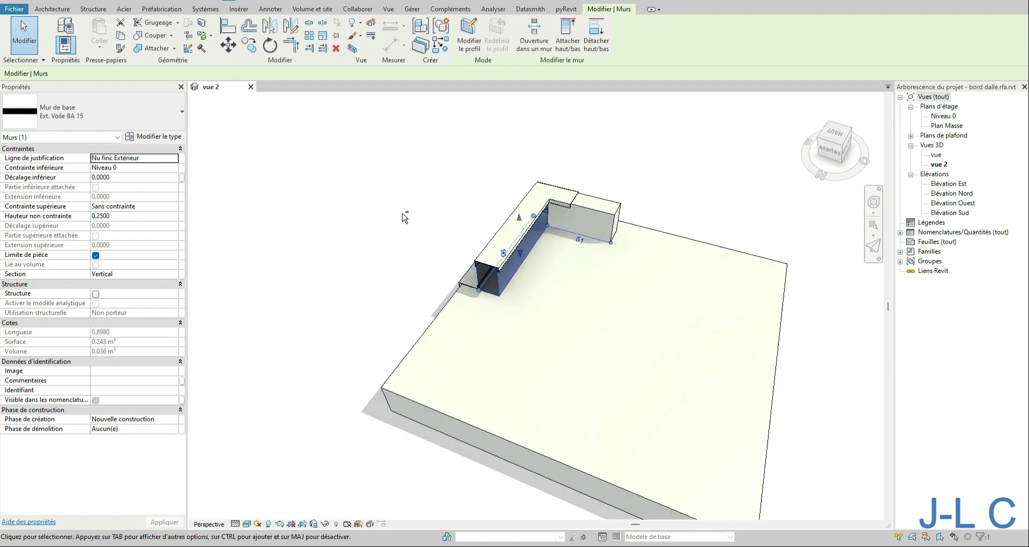
- Flip the slab edge profile about its vertical axis and its horizontal axis
{"action": "left_click", "coordinate": [553, 191]}
{"action": "middle_click_drag", "start_coordinate": [553, 190], "coordinate": [604, 342], "text": "shift"}
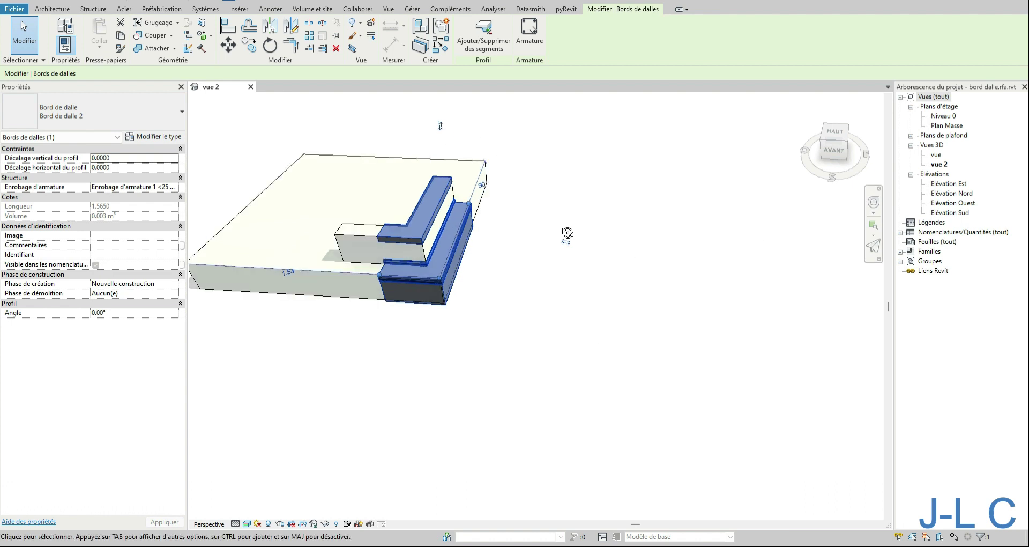
{"action": "left_click", "coordinate": [572, 246]}
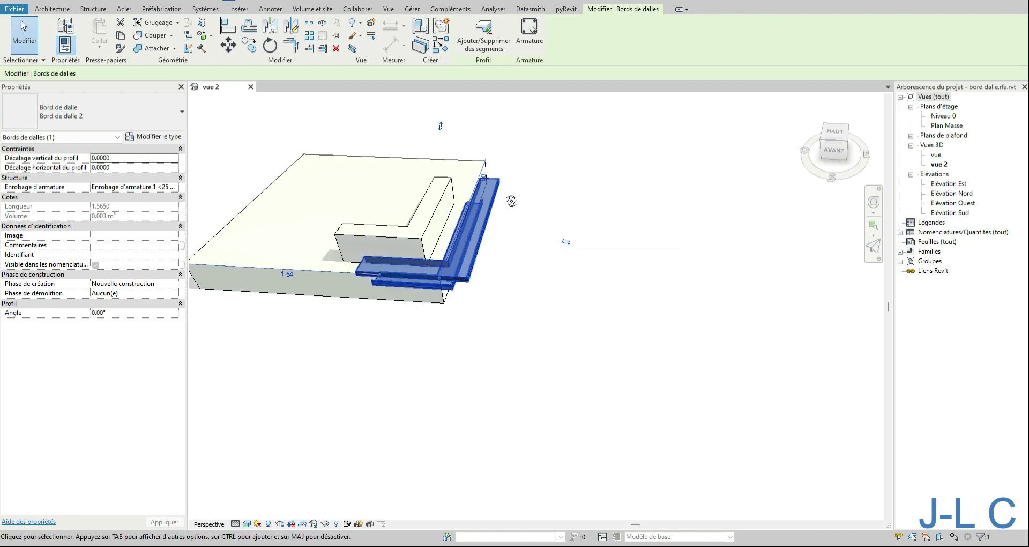
{"action": "left_click", "coordinate": [440, 128]}
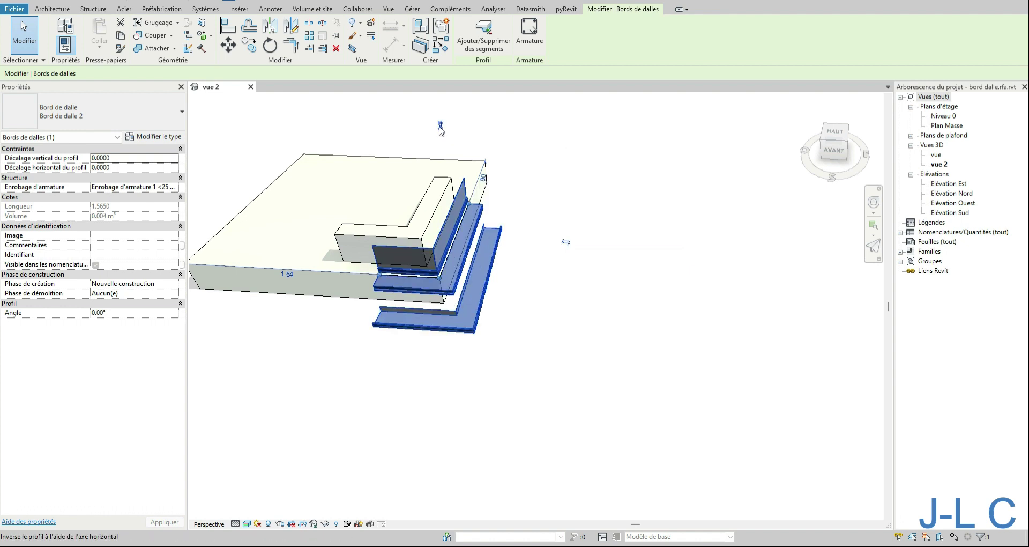
{"action": "left_click", "coordinate": [566, 237]}
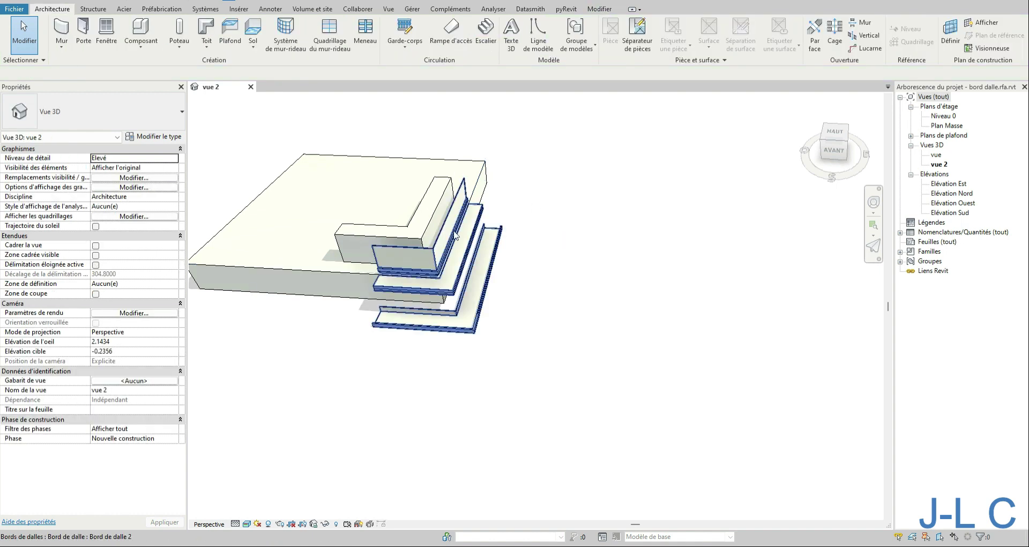
- Flip the slab edge back about both axes so the profile wraps the slab and walls again
{"action": "left_click", "coordinate": [458, 213]}
{"action": "scroll", "coordinate": [428, 305], "scroll_direction": "up", "scroll_amount": 1}
{"action": "middle_click_drag", "start_coordinate": [428, 305], "coordinate": [530, 304], "text": "shift"}
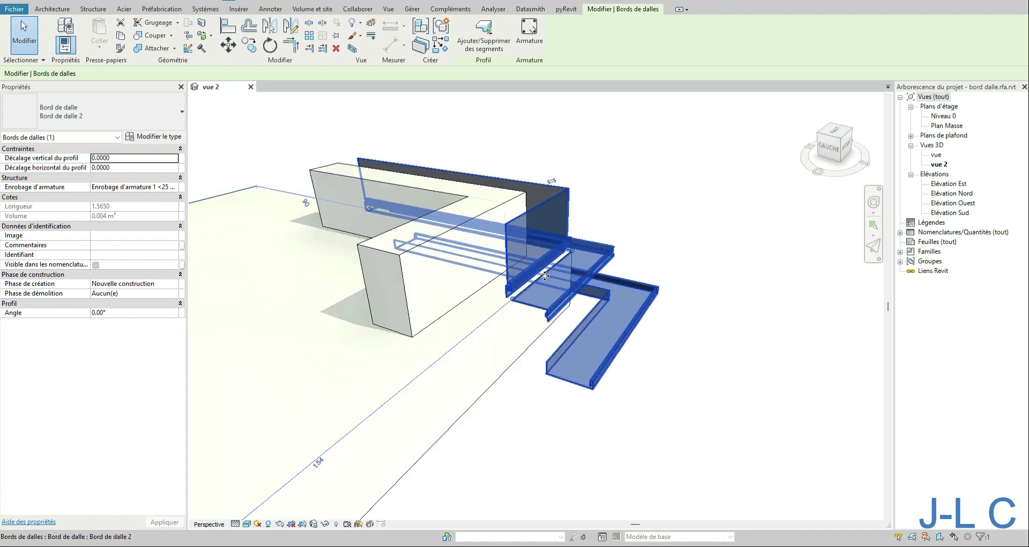
{"action": "scroll", "coordinate": [528, 276], "scroll_direction": "down", "scroll_amount": 1}
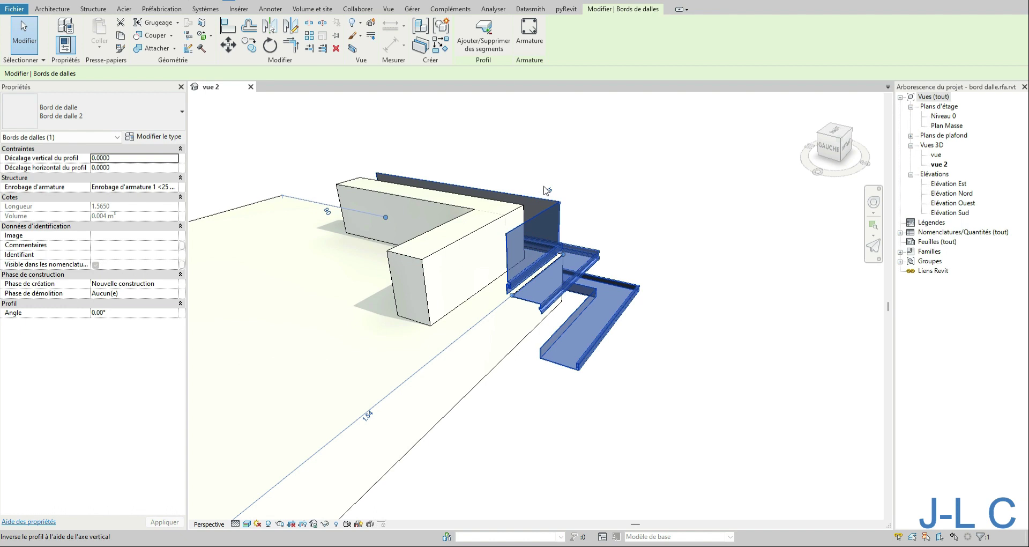
{"action": "left_click", "coordinate": [547, 191]}
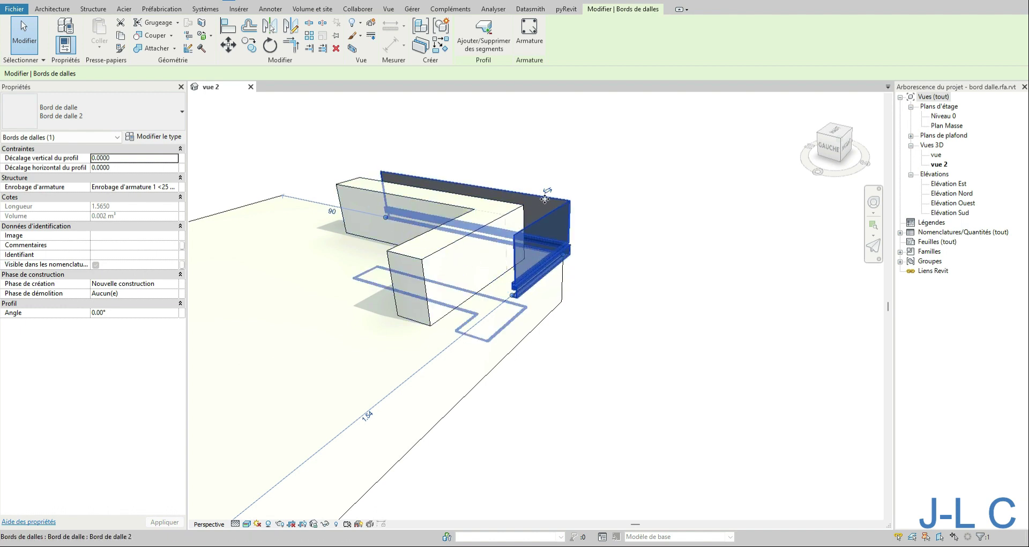
{"action": "scroll", "coordinate": [504, 256], "scroll_direction": "down", "scroll_amount": 2}
{"action": "left_click", "coordinate": [467, 119]}
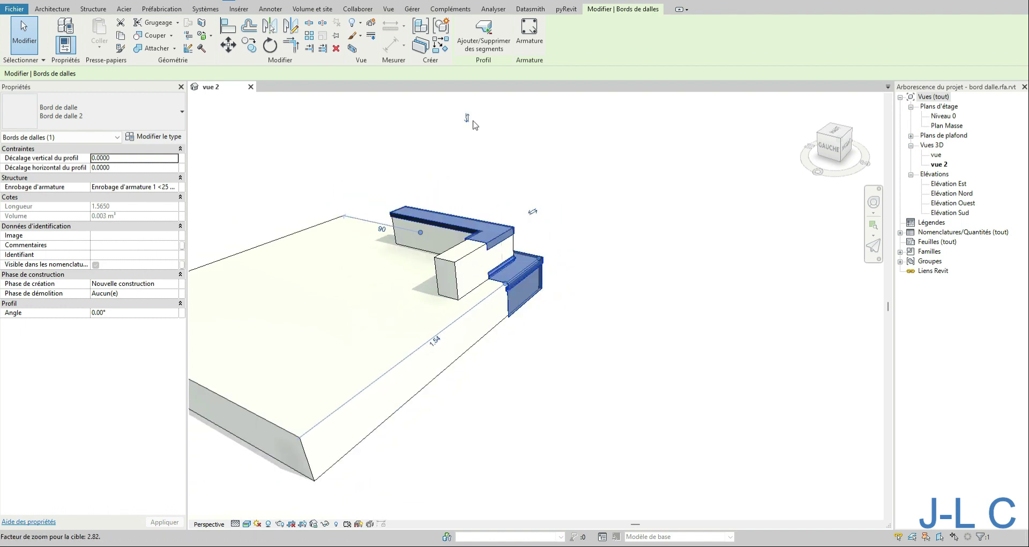
- Stretch the free end of the slab edge along the slab side to a total length of about 1.975 m
{"action": "scroll", "coordinate": [517, 205], "scroll_direction": "up", "scroll_amount": 2}
{"action": "middle_click_drag", "start_coordinate": [569, 275], "coordinate": [418, 348], "text": "shift"}
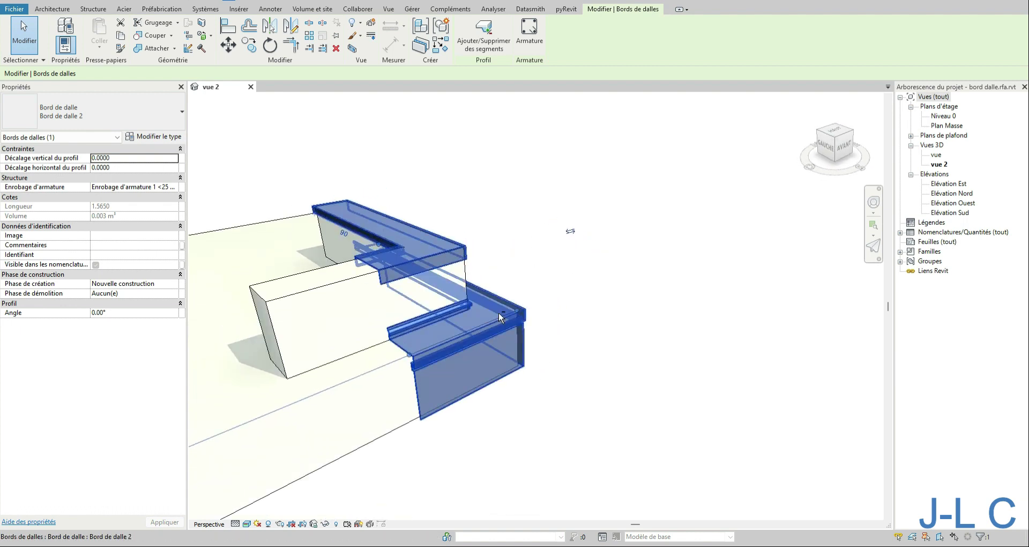
{"action": "left_click_drag", "start_coordinate": [409, 359], "coordinate": [290, 384]}
{"action": "scroll", "coordinate": [747, 319], "scroll_direction": "down", "scroll_amount": 3}
{"action": "middle_click_drag", "start_coordinate": [492, 329], "coordinate": [629, 361], "text": "shift"}
- Open the 3D view "vue" and unlock its orientation
{"action": "double_click", "coordinate": [936, 156]}
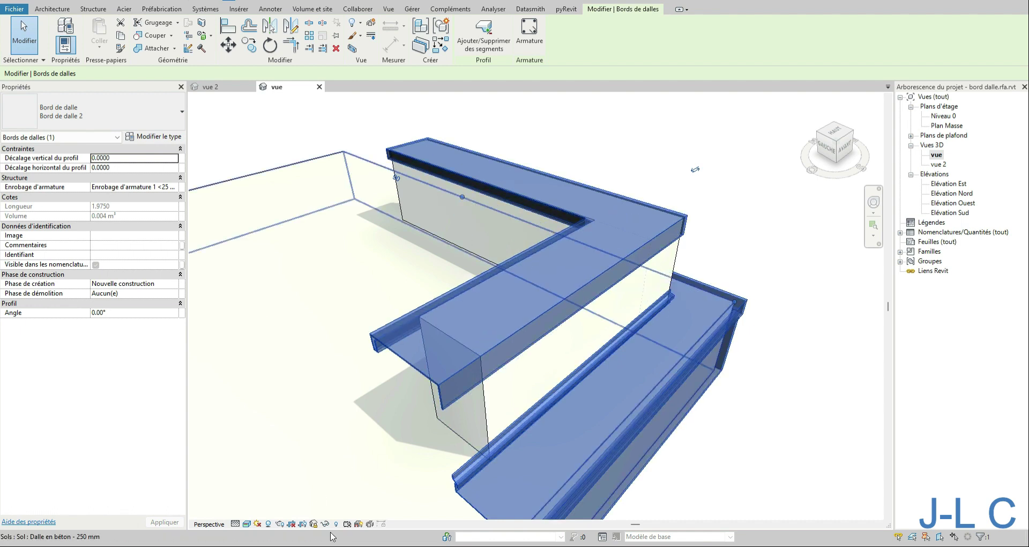
{"action": "left_click", "coordinate": [315, 524]}
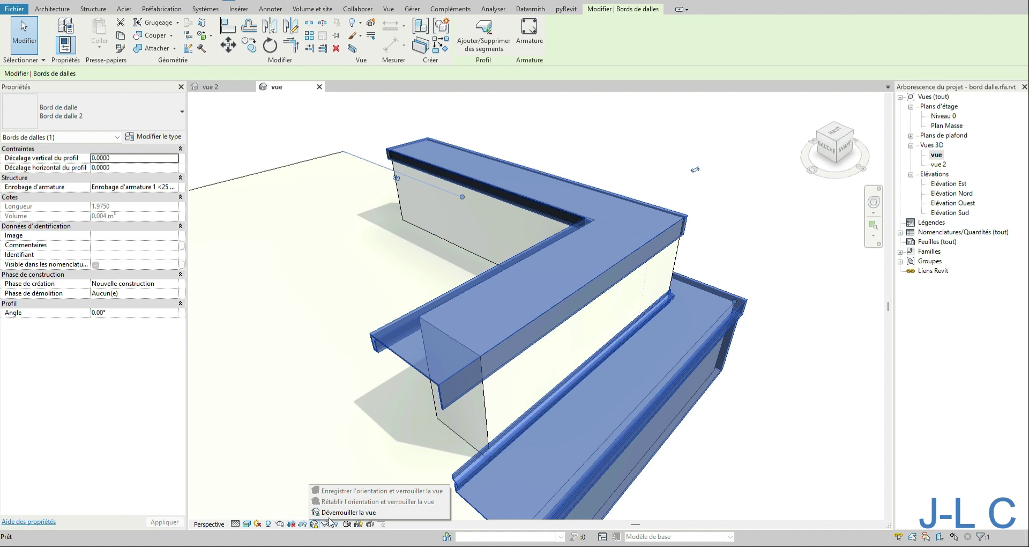
{"action": "left_click", "coordinate": [348, 512]}
- Shorten the slab edge at its free end to about 1.545 m, and restore the view's saved orientation and lock it
{"action": "scroll", "coordinate": [452, 277], "scroll_direction": "up", "scroll_amount": 5}
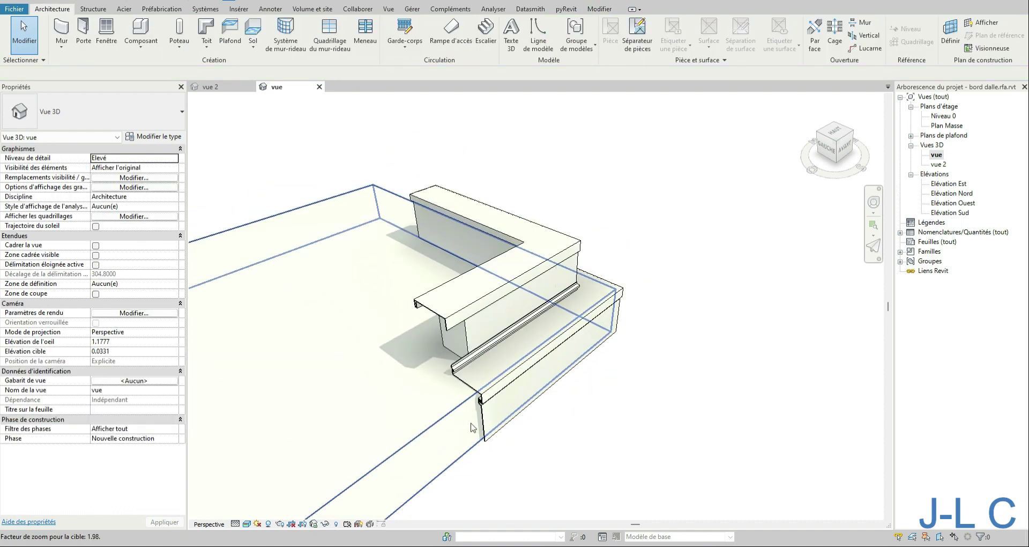
{"action": "left_click", "coordinate": [491, 390]}
{"action": "left_click_drag", "start_coordinate": [479, 394], "coordinate": [532, 348]}
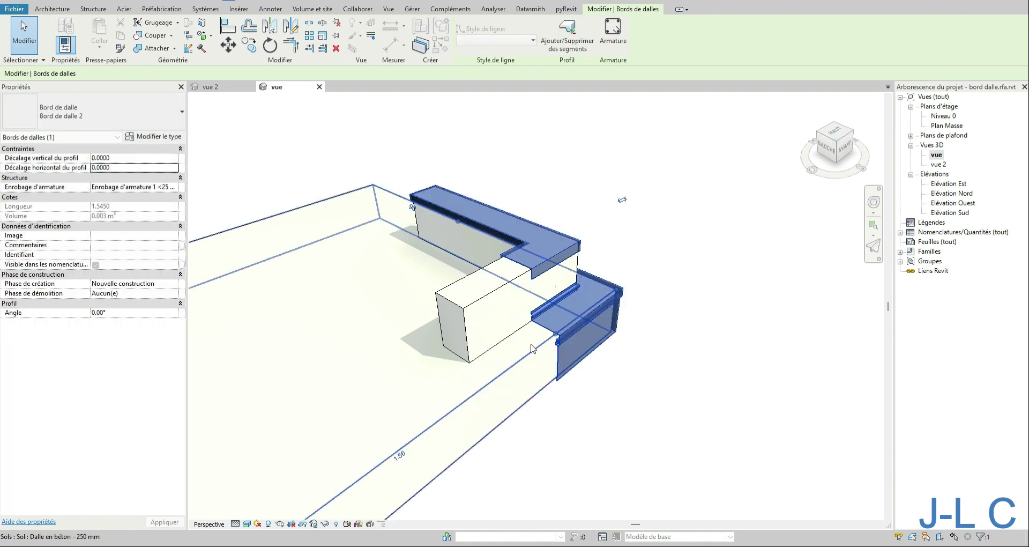
{"action": "left_click", "coordinate": [577, 202]}
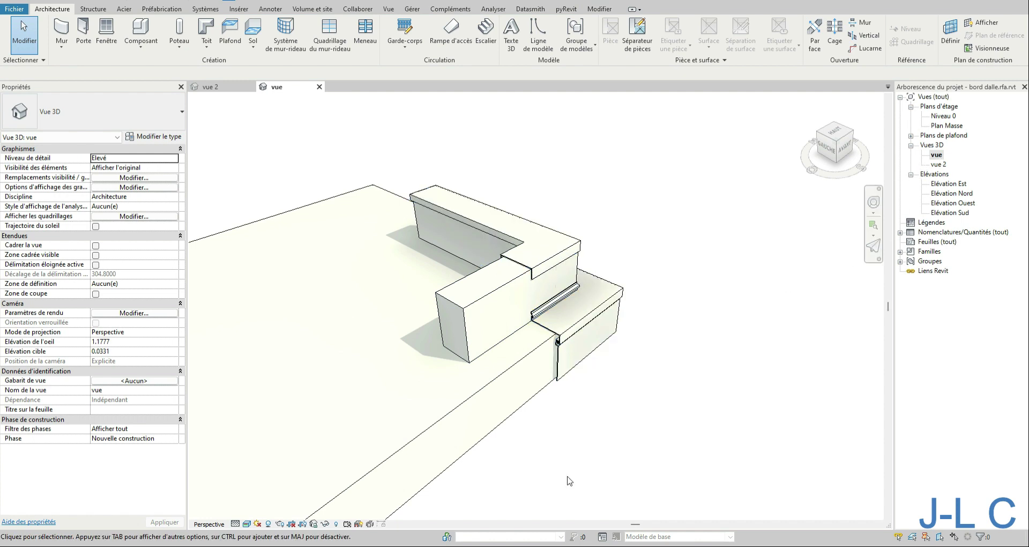
{"action": "left_click", "coordinate": [314, 523]}
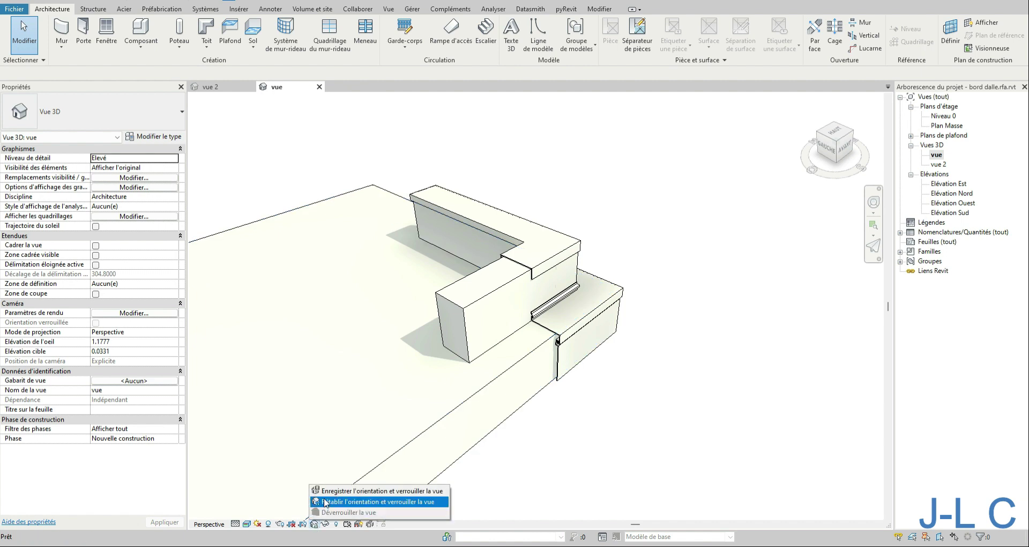
{"action": "left_click", "coordinate": [324, 502]}
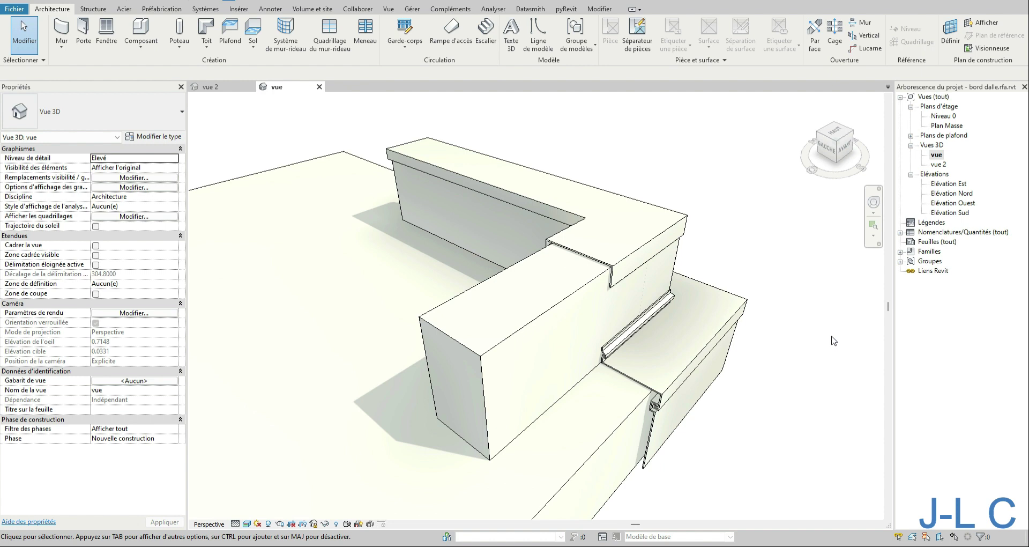
- Review the type properties of the slab edge "Bord de dalle 2", including its profile and material
{"action": "left_click", "coordinate": [659, 229]}
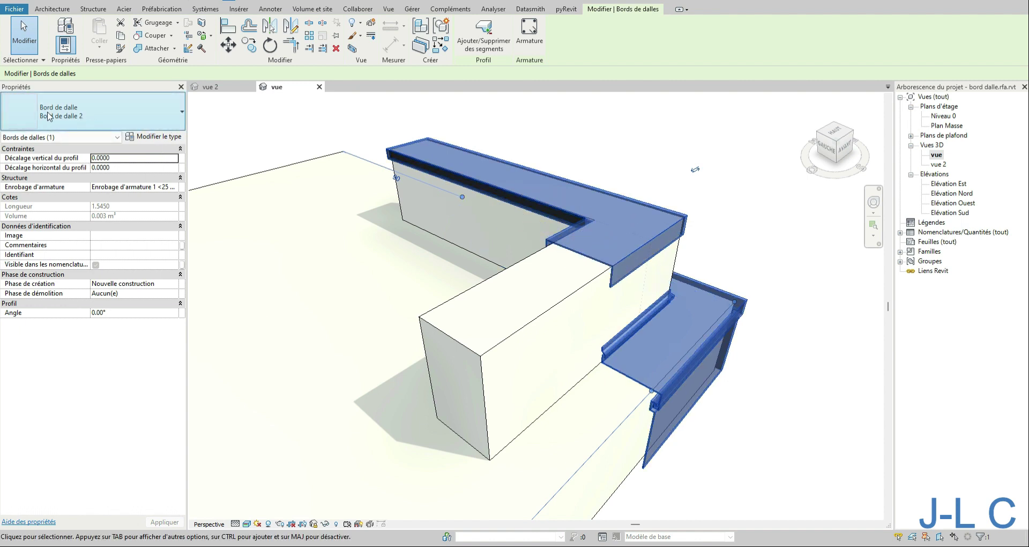
{"action": "left_click", "coordinate": [159, 139]}
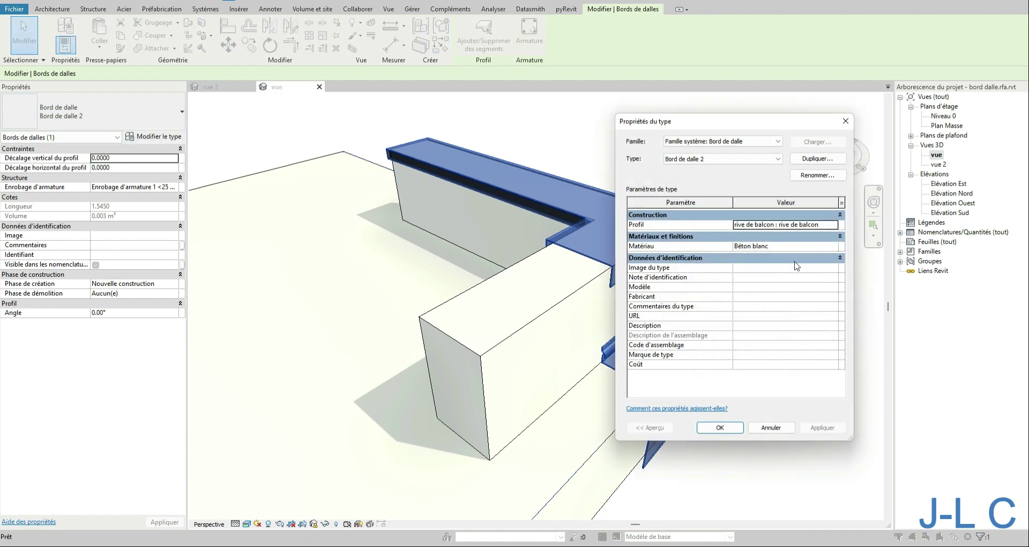
{"action": "left_click_drag", "start_coordinate": [706, 127], "coordinate": [785, 118]}
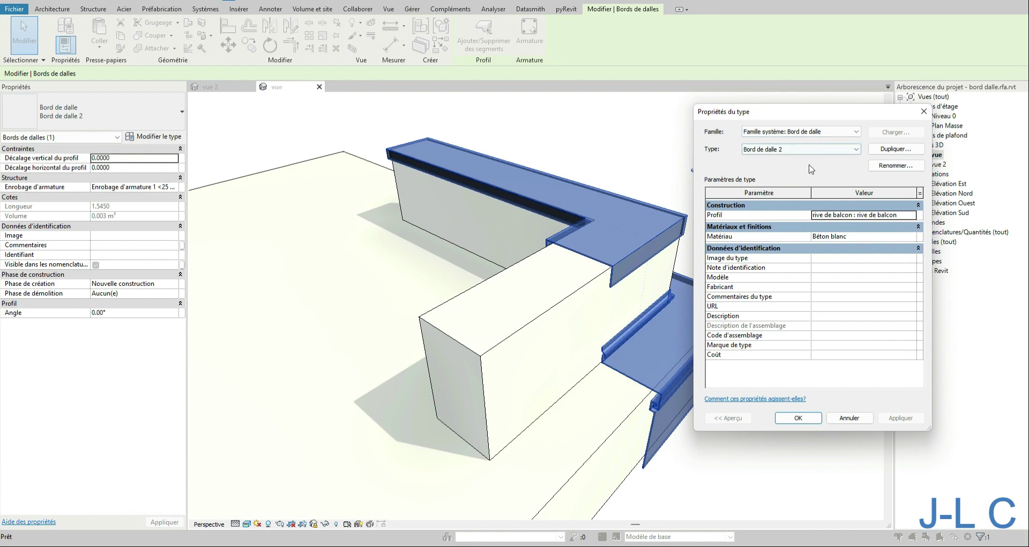
{"action": "key", "text": "Return"}
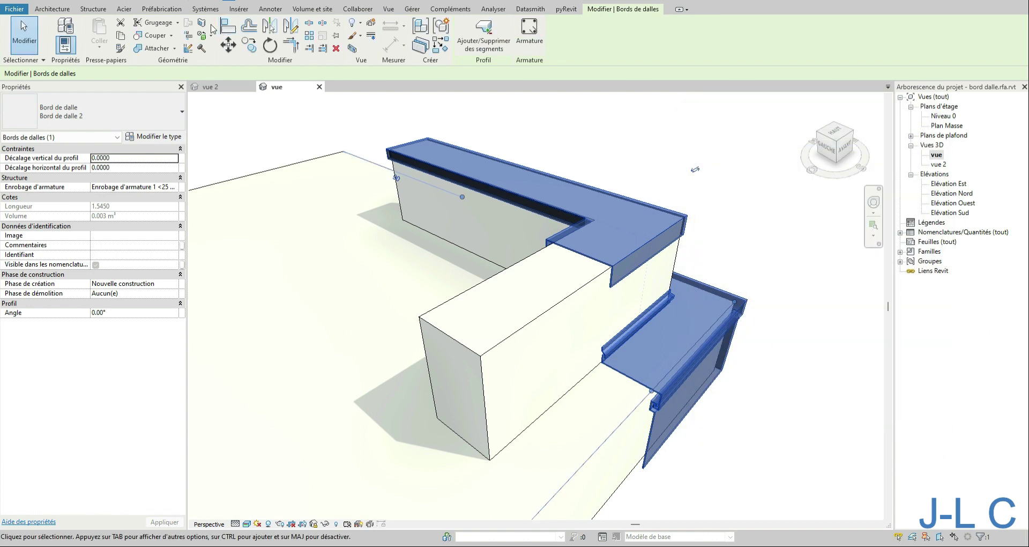
- Start the slab edge placement tool (Dalle: bord de dalle) and unlock the 3D view to show the whole slab
{"action": "left_click", "coordinate": [63, 9]}
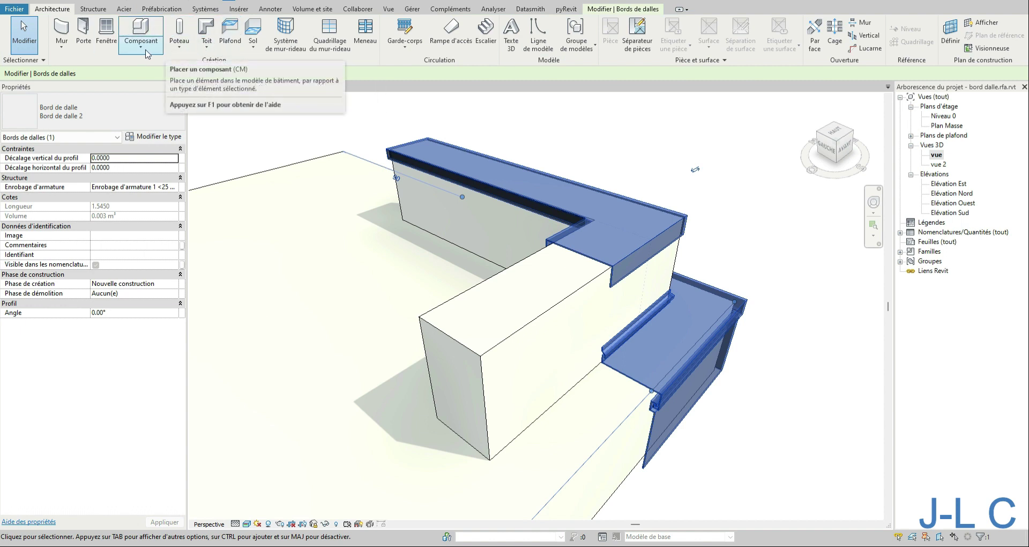
{"action": "left_click", "coordinate": [253, 48]}
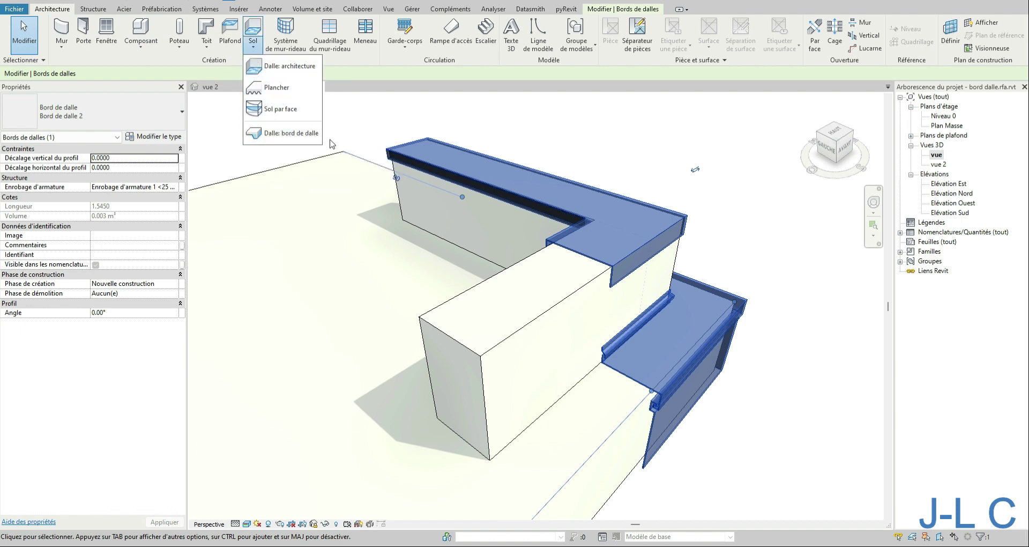
{"action": "left_click", "coordinate": [277, 135]}
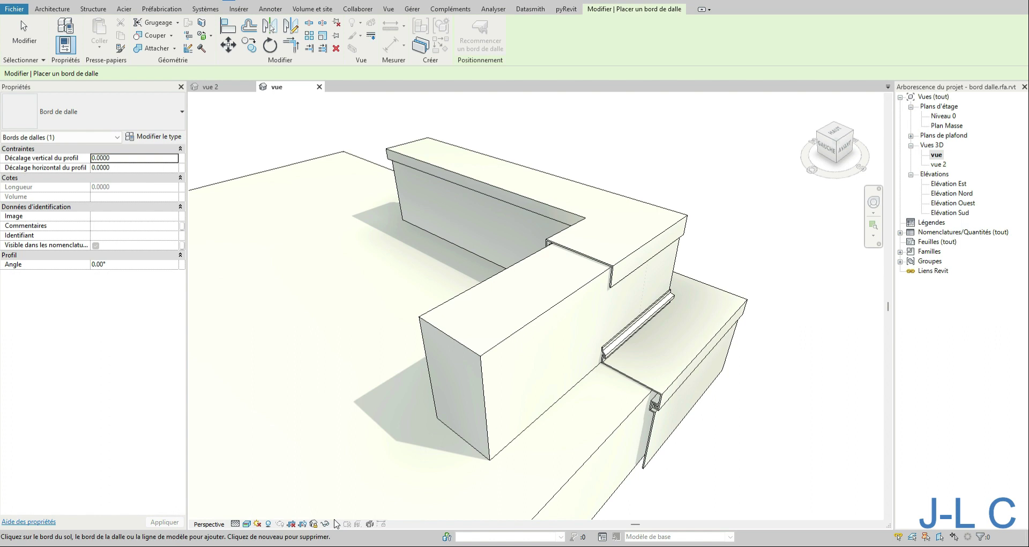
{"action": "left_click", "coordinate": [314, 523]}
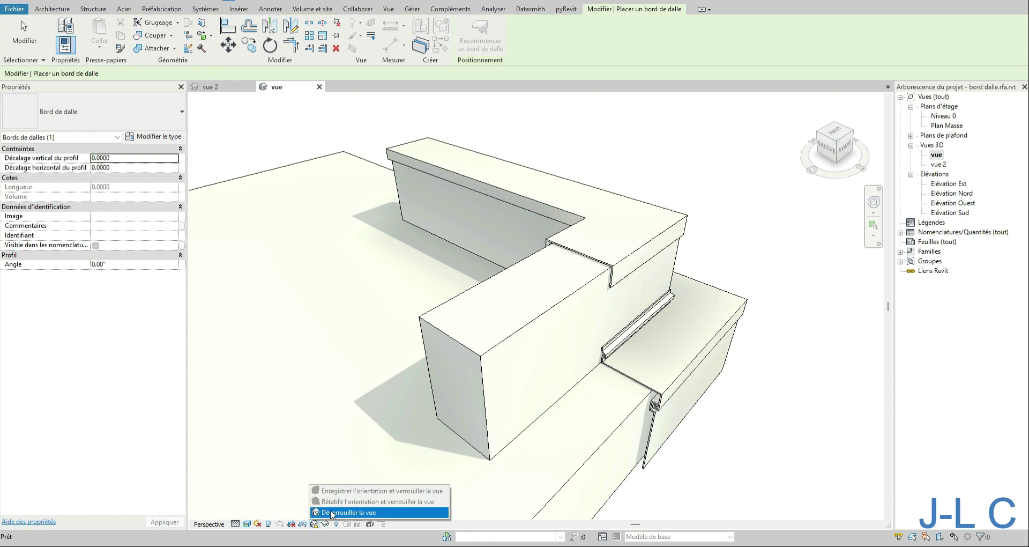
{"action": "left_click", "coordinate": [331, 512]}
{"action": "scroll", "coordinate": [756, 298], "scroll_direction": "down", "scroll_amount": 5}
{"action": "scroll", "coordinate": [595, 290], "scroll_direction": "up", "scroll_amount": 3}
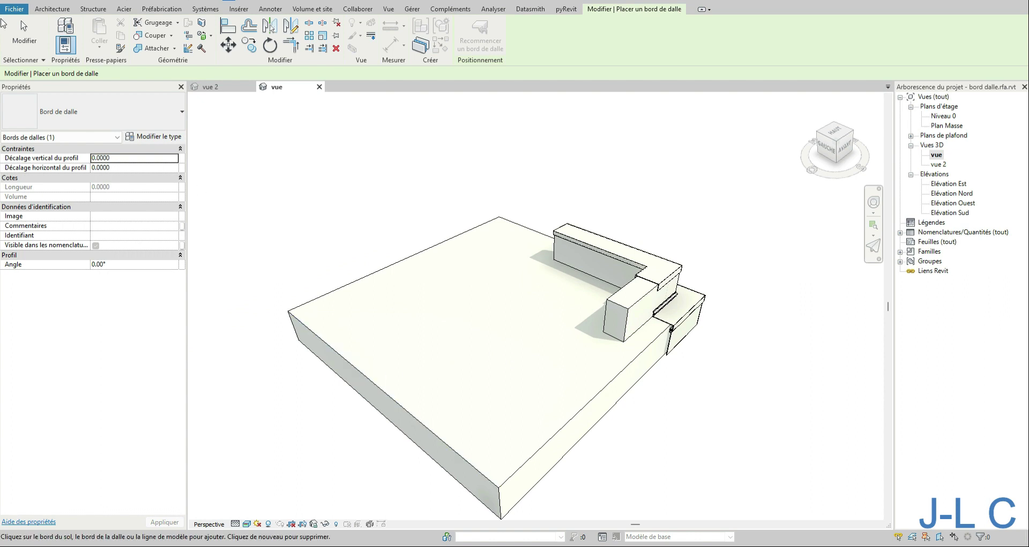
- Restart the slab edge tool and place a "Bord de dalle" slab edge along the lower edge of the slab's left (GAUCHE) face
{"action": "left_click", "coordinate": [15, 29]}
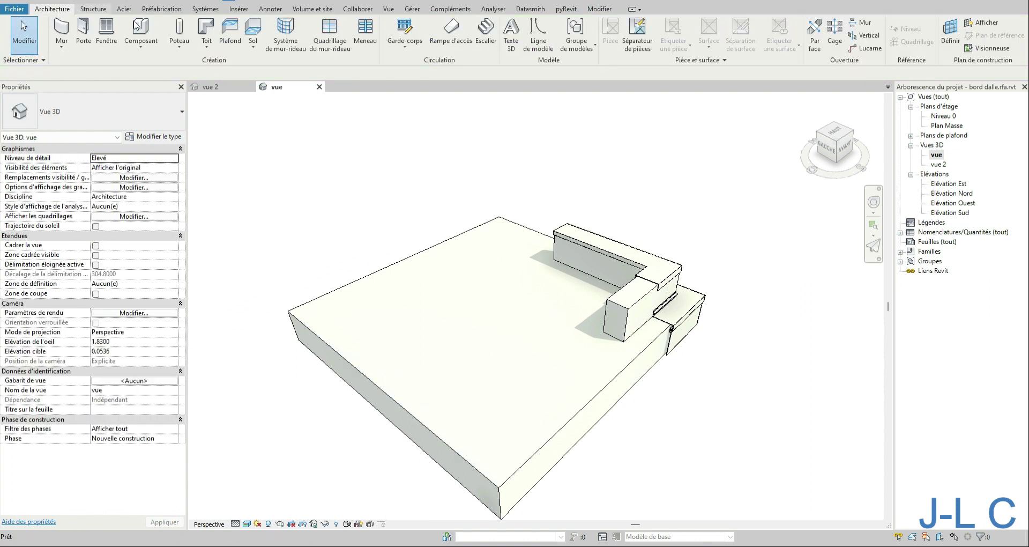
{"action": "left_click", "coordinate": [255, 45]}
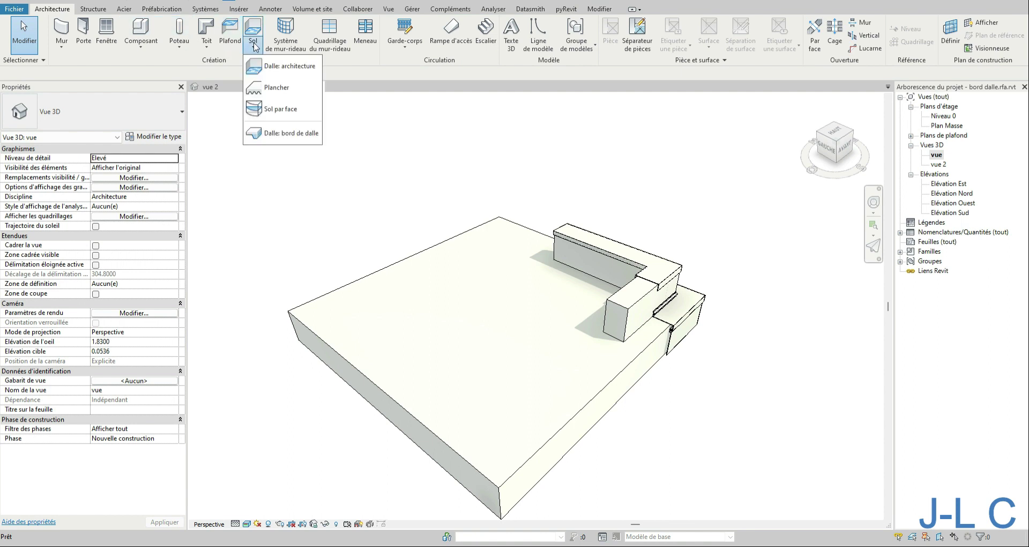
{"action": "left_click", "coordinate": [273, 142]}
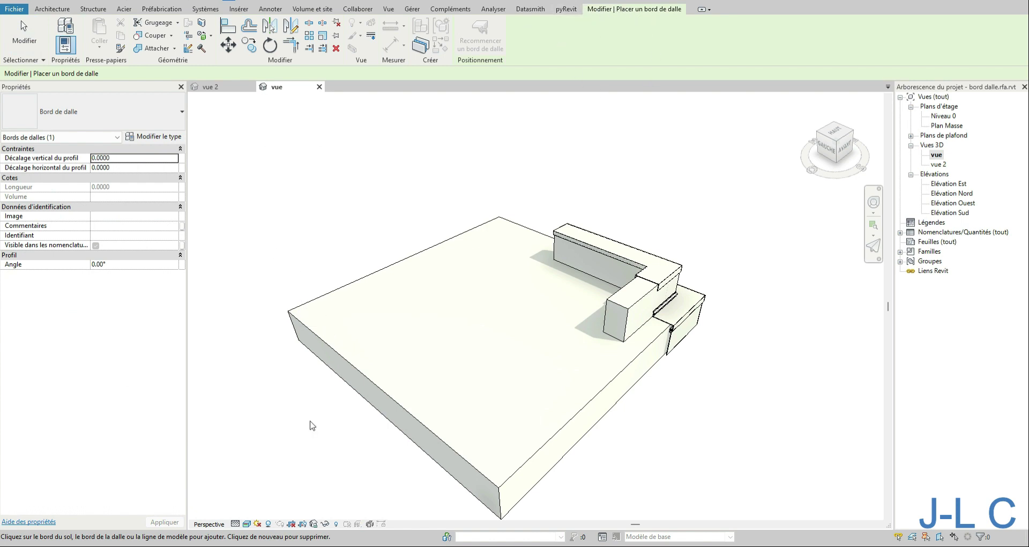
{"action": "left_click", "coordinate": [375, 388]}
{"action": "scroll", "coordinate": [425, 379], "scroll_direction": "down", "scroll_amount": 2}
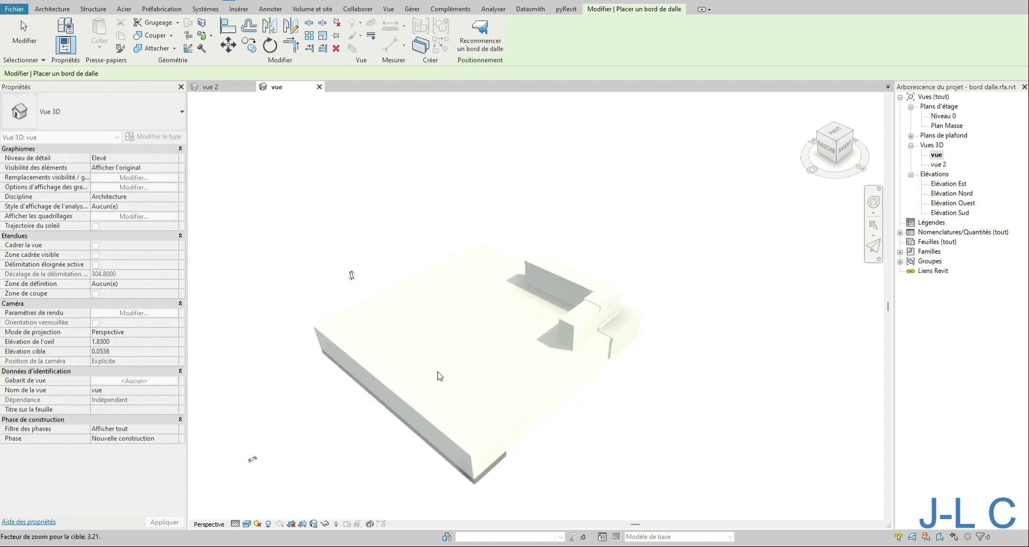
{"action": "mouse_move", "coordinate": [425, 380]}
{"action": "middle_mouse_down", "text": "shift"}
{"action": "mouse_move", "coordinate": [403, 464]}
{"action": "mouse_move", "coordinate": [440, 457]}
{"action": "mouse_move", "coordinate": [440, 419]}
{"action": "mouse_move", "coordinate": [449, 480]}
{"action": "mouse_move", "coordinate": [476, 465]}
{"action": "middle_mouse_up", "text": "shift"}
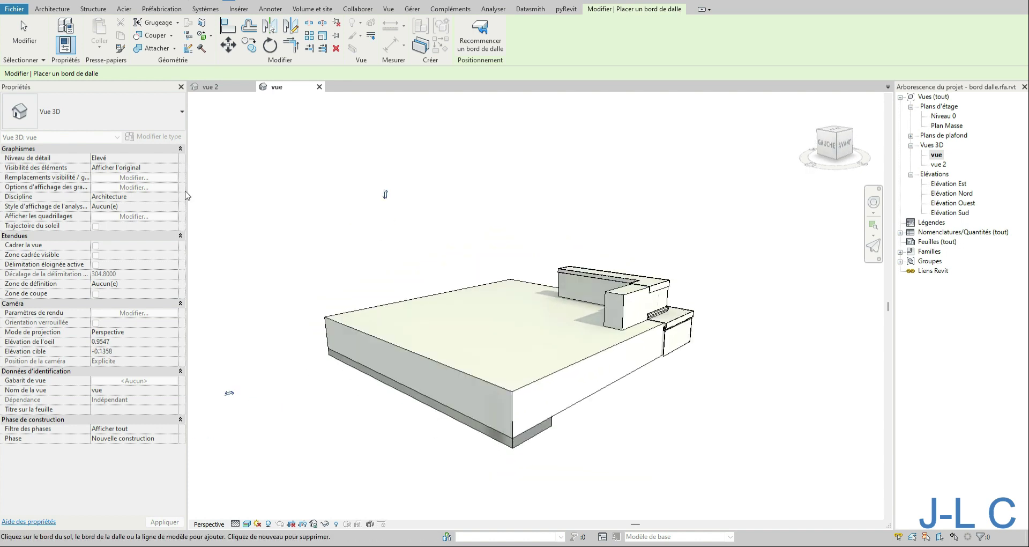
{"action": "left_click", "coordinate": [23, 34]}
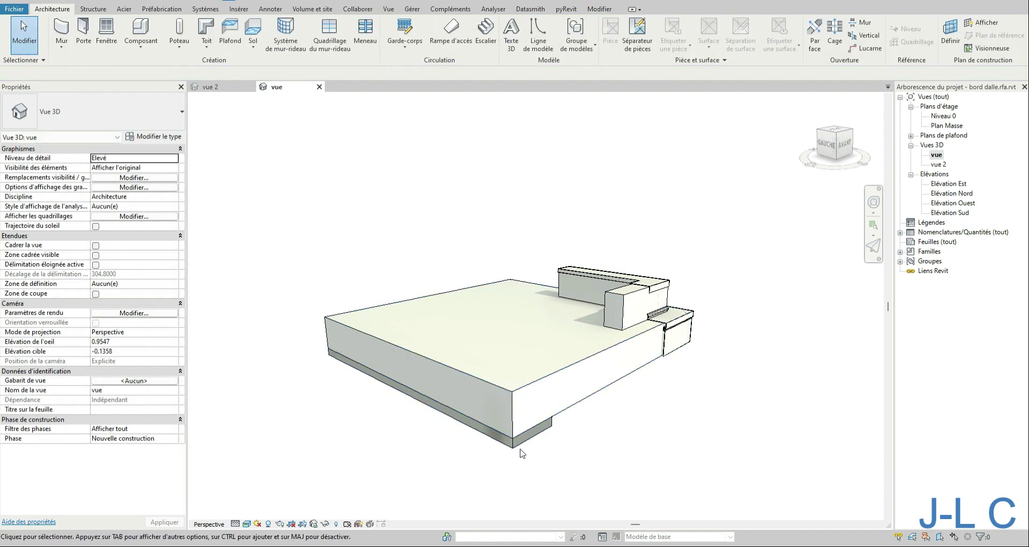
- Set both the vertical and horizontal profile offsets of the new slab edge to 0.2 m
{"action": "left_click", "coordinate": [522, 450]}
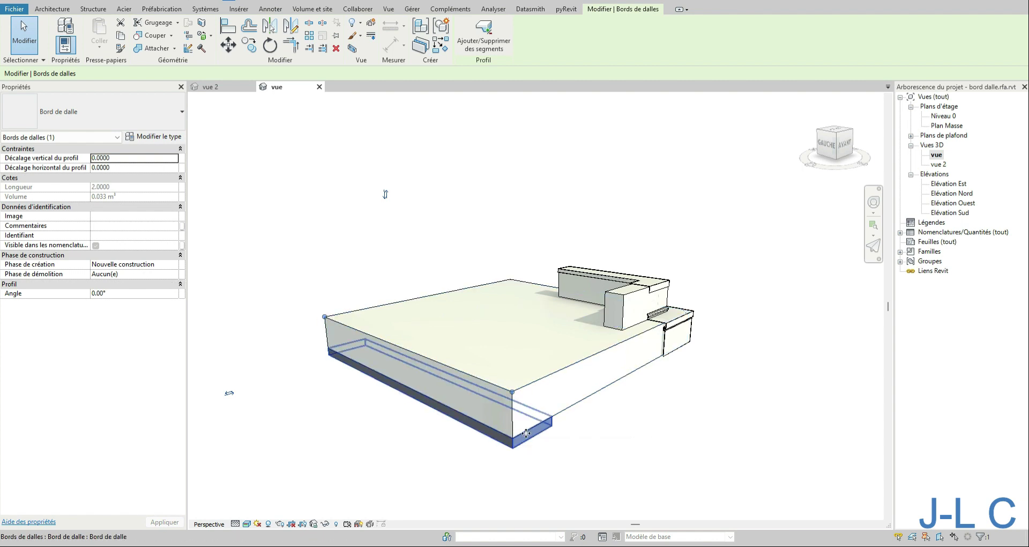
{"action": "left_click", "coordinate": [128, 160]}
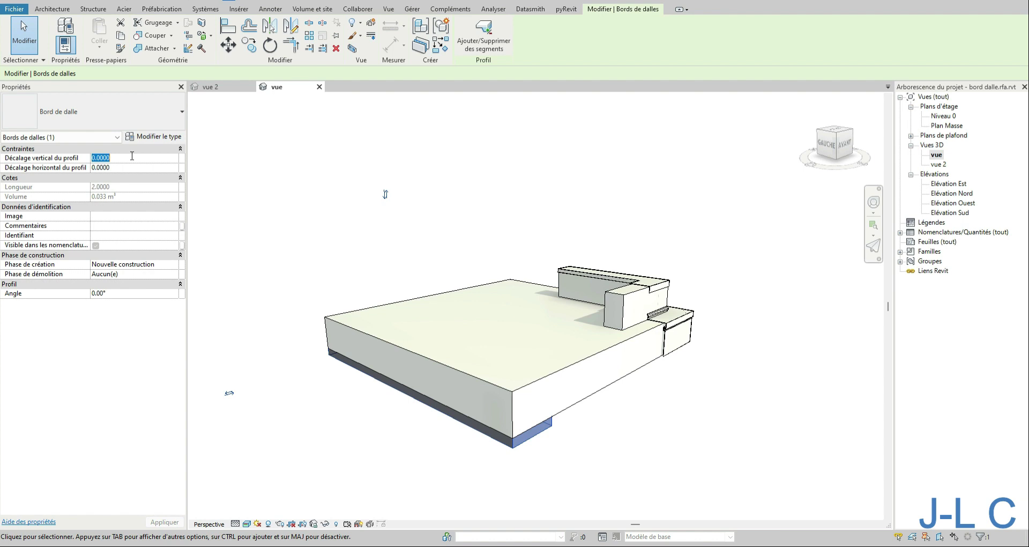
{"action": "type", "text": "200mm"}
{"action": "key", "text": "Return"}
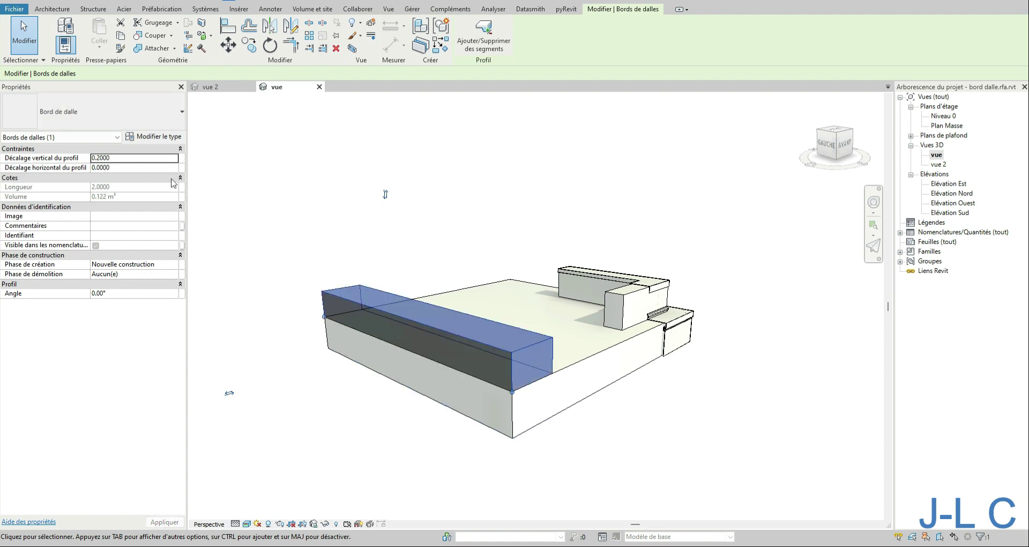
{"action": "left_click", "coordinate": [119, 168]}
{"action": "type", "text": "200"}
{"action": "key", "text": "Return"}
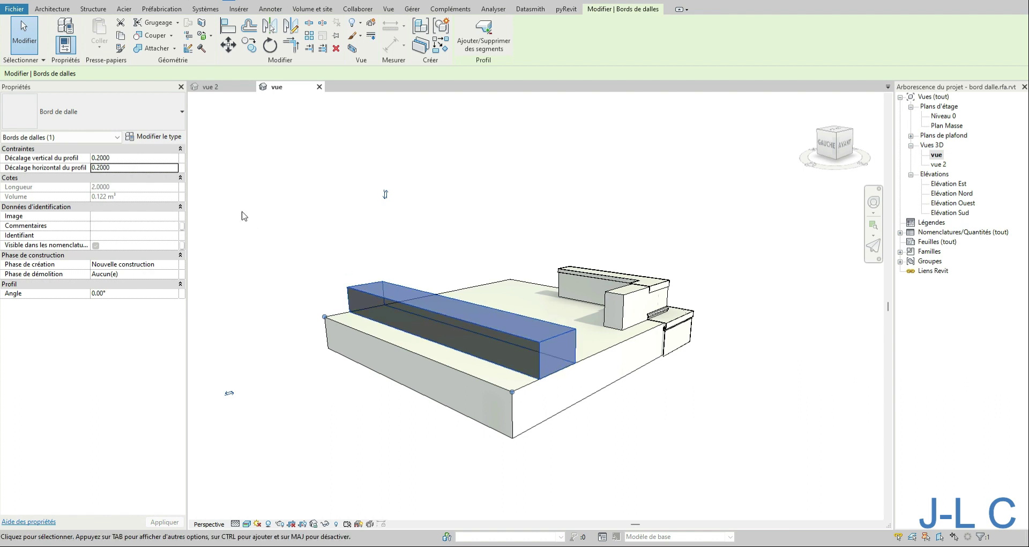
- Change the new slab edge's type to "Bord de dalle 2"
{"action": "left_click", "coordinate": [141, 109]}
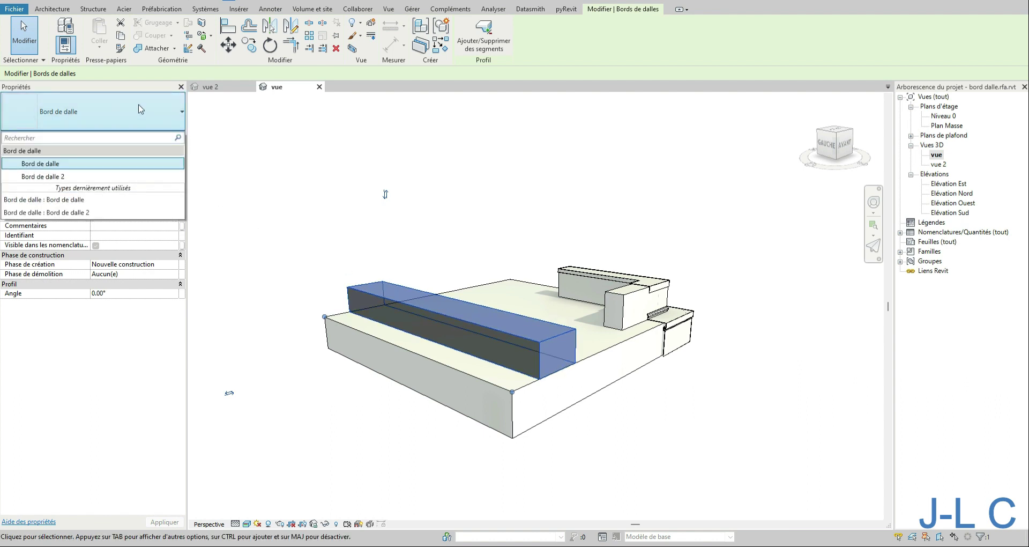
{"action": "left_click", "coordinate": [59, 177]}
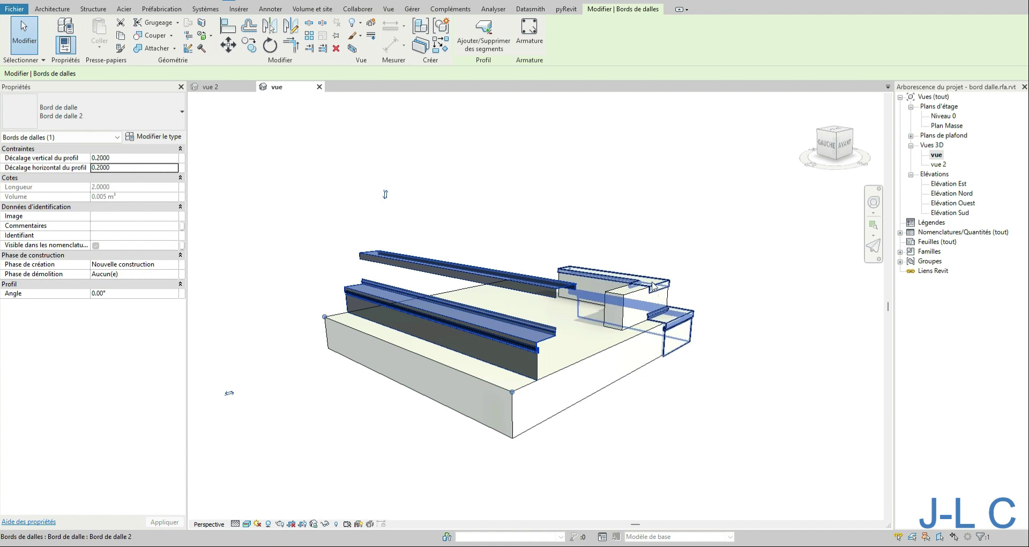
{"action": "left_click", "coordinate": [770, 377]}
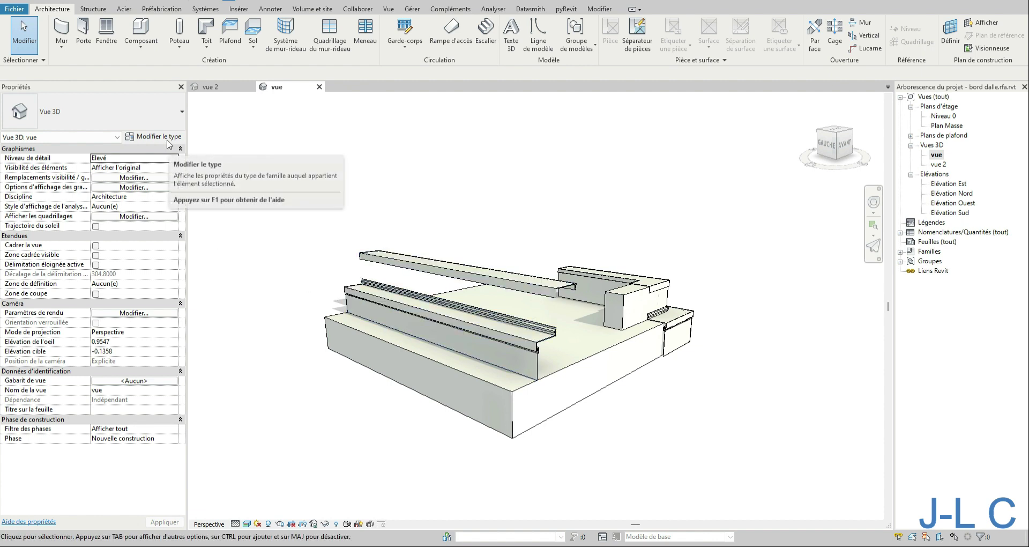
- Set the vertical and horizontal profile offsets of the slab edge on the slab's left face to 0
{"action": "left_click", "coordinate": [447, 318]}
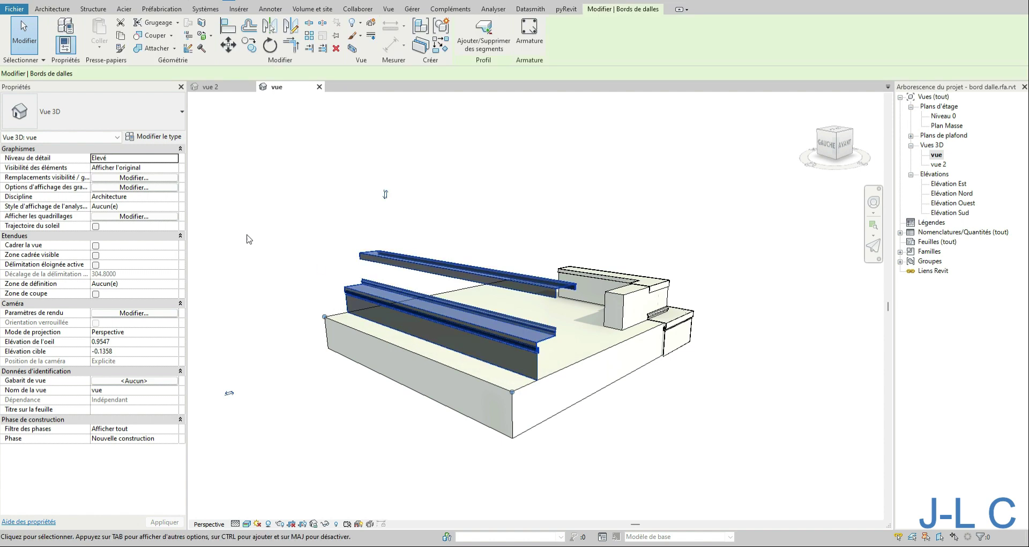
{"action": "left_click", "coordinate": [125, 156]}
{"action": "type", "text": "0"}
{"action": "left_click", "coordinate": [119, 167]}
{"action": "type", "text": "0"}
{"action": "key", "text": "Return"}
{"action": "left_click", "coordinate": [630, 501]}
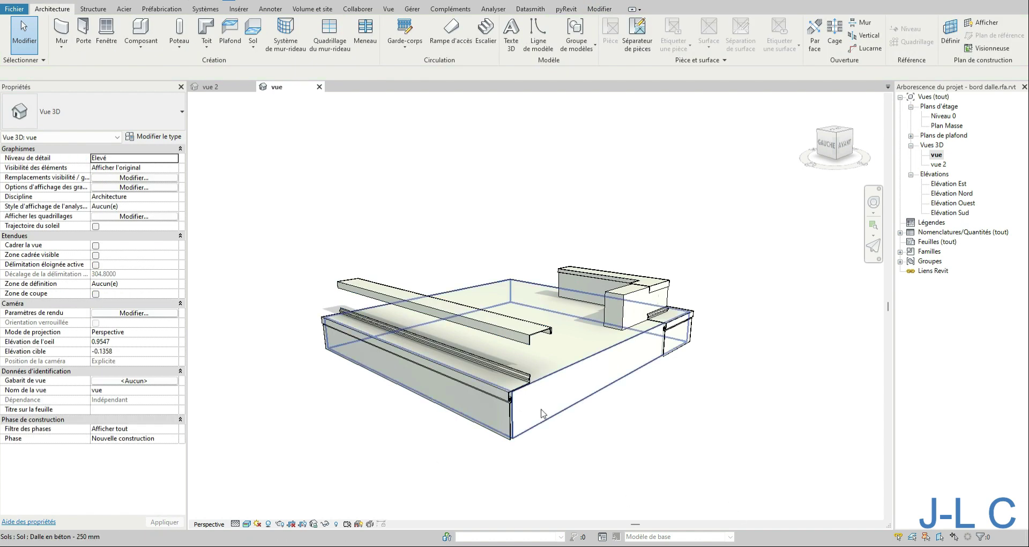
- Shorten the new slab edge from its front corner end to about 0.92 m
{"action": "scroll", "coordinate": [539, 412], "scroll_direction": "up", "scroll_amount": 4}
{"action": "scroll", "coordinate": [516, 399], "scroll_direction": "down", "scroll_amount": 3}
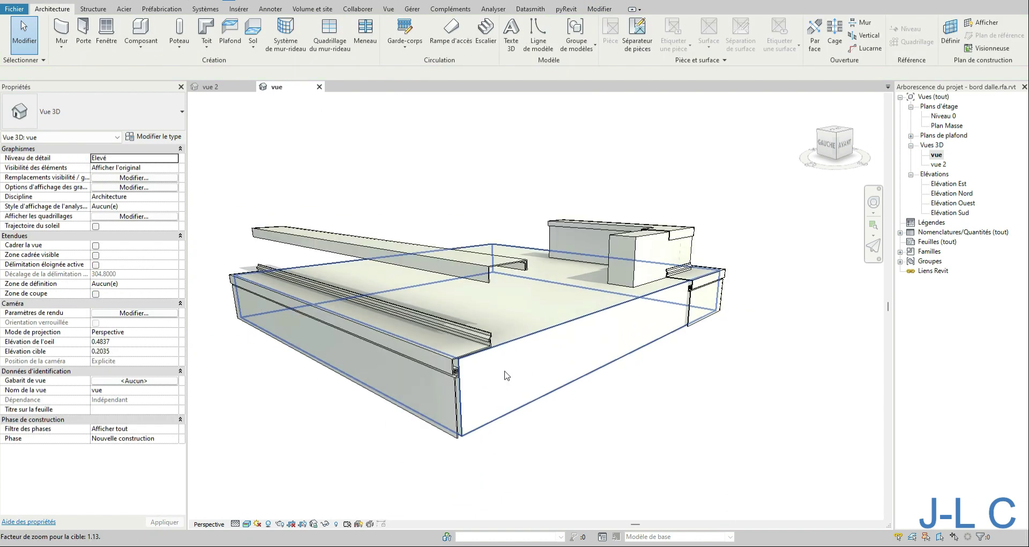
{"action": "middle_click_drag", "start_coordinate": [531, 369], "coordinate": [466, 351], "text": "shift"}
{"action": "scroll", "coordinate": [533, 395], "scroll_direction": "up", "scroll_amount": 1}
{"action": "scroll", "coordinate": [514, 443], "scroll_direction": "up", "scroll_amount": 3}
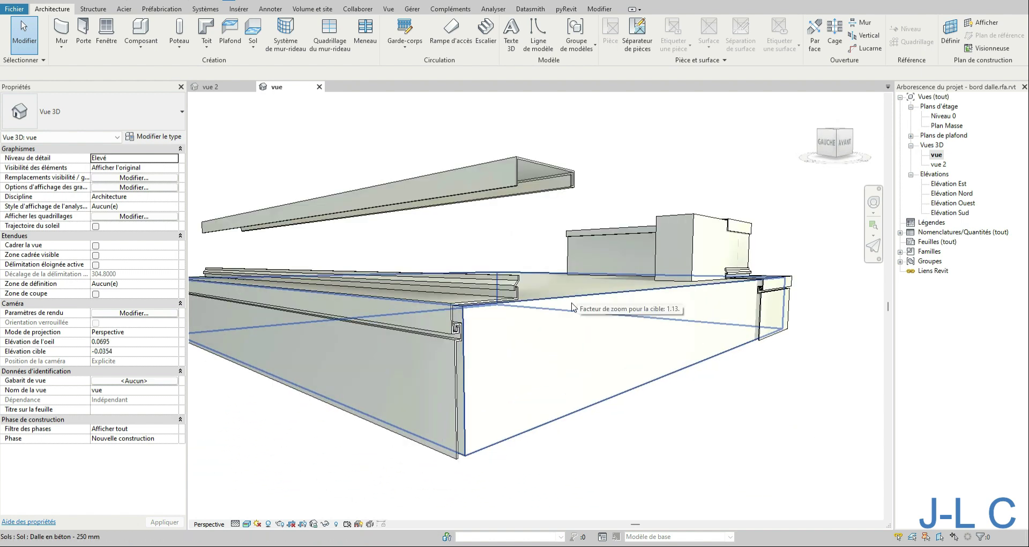
{"action": "scroll", "coordinate": [594, 292], "scroll_direction": "down", "scroll_amount": 2}
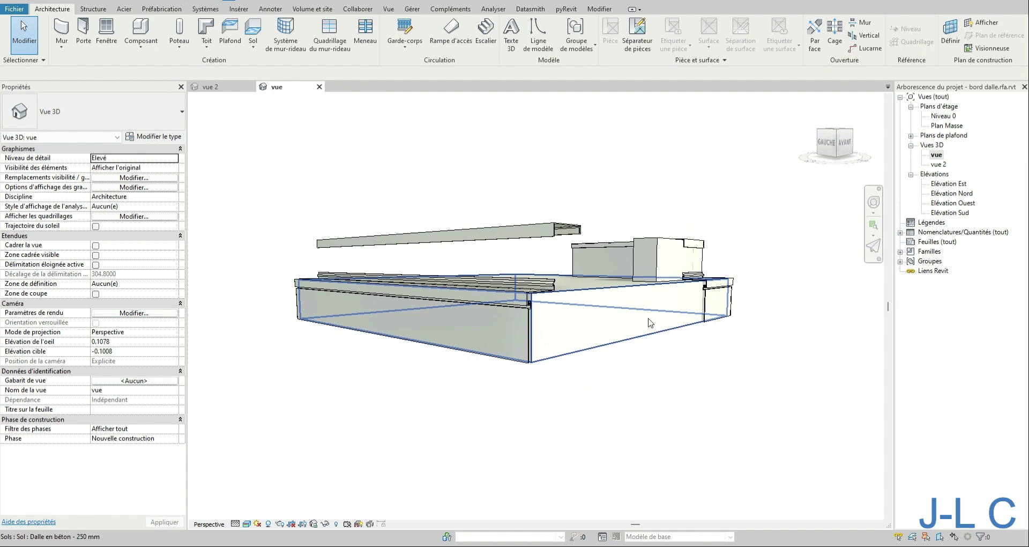
{"action": "middle_click_drag", "start_coordinate": [594, 309], "coordinate": [533, 367], "text": "shift"}
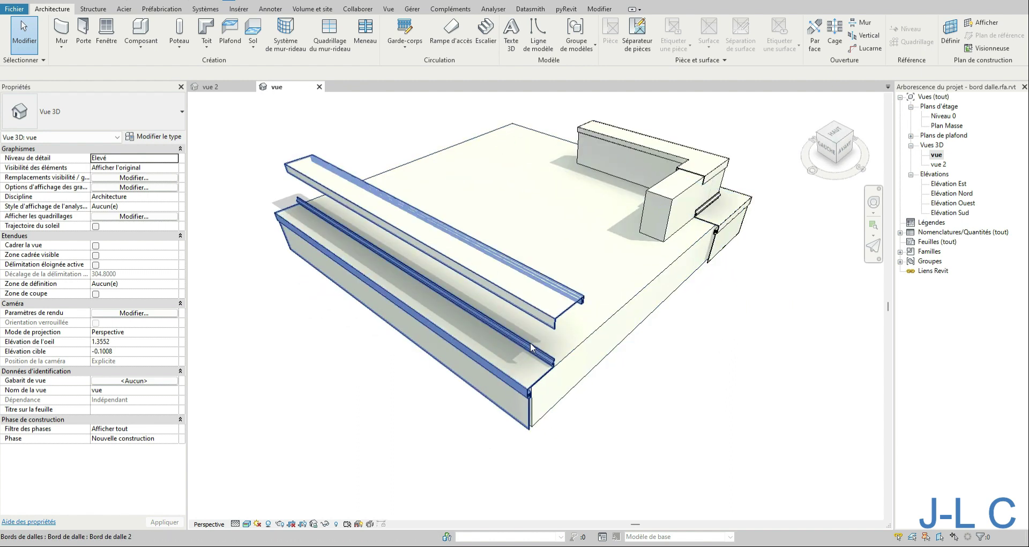
{"action": "left_click", "coordinate": [527, 352]}
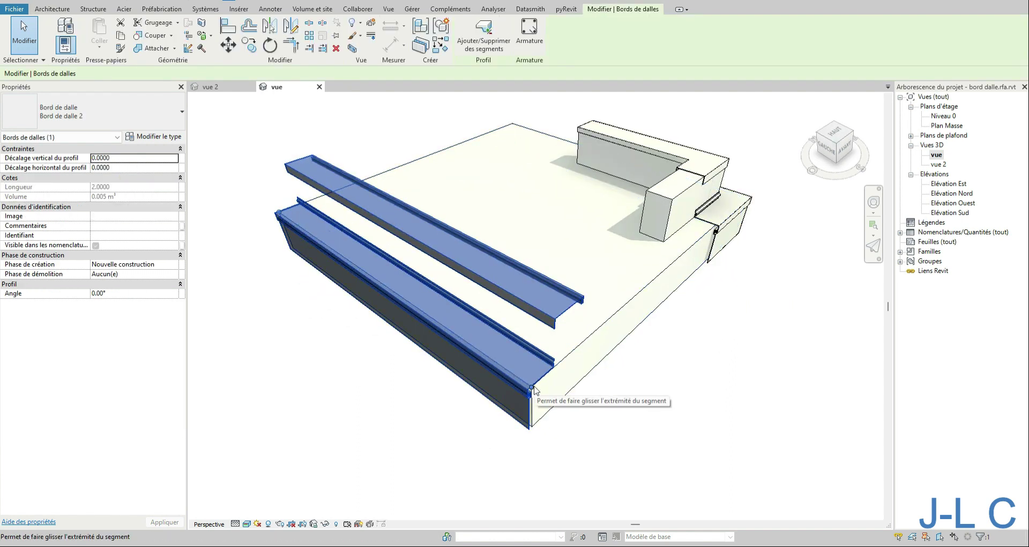
{"action": "left_click_drag", "start_coordinate": [532, 388], "coordinate": [370, 278]}
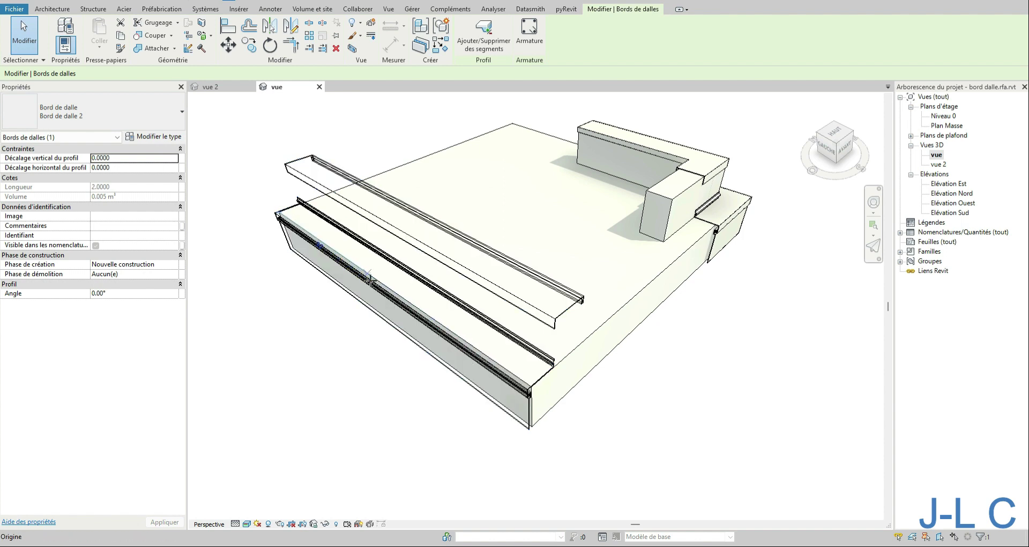
{"action": "left_click", "coordinate": [387, 334]}
{"action": "middle_click_drag", "start_coordinate": [607, 379], "coordinate": [598, 357], "text": "shift"}
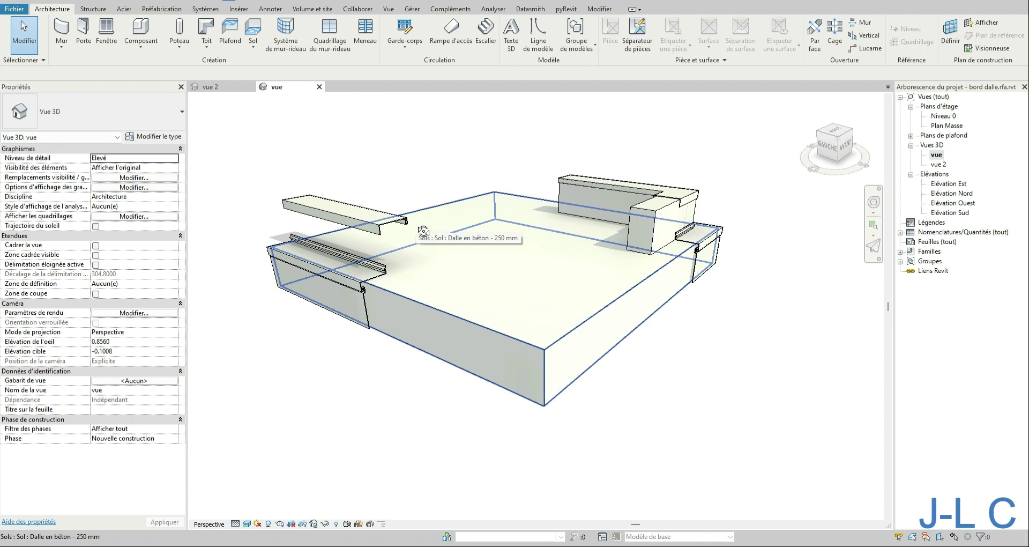
{"action": "left_click", "coordinate": [648, 214]}
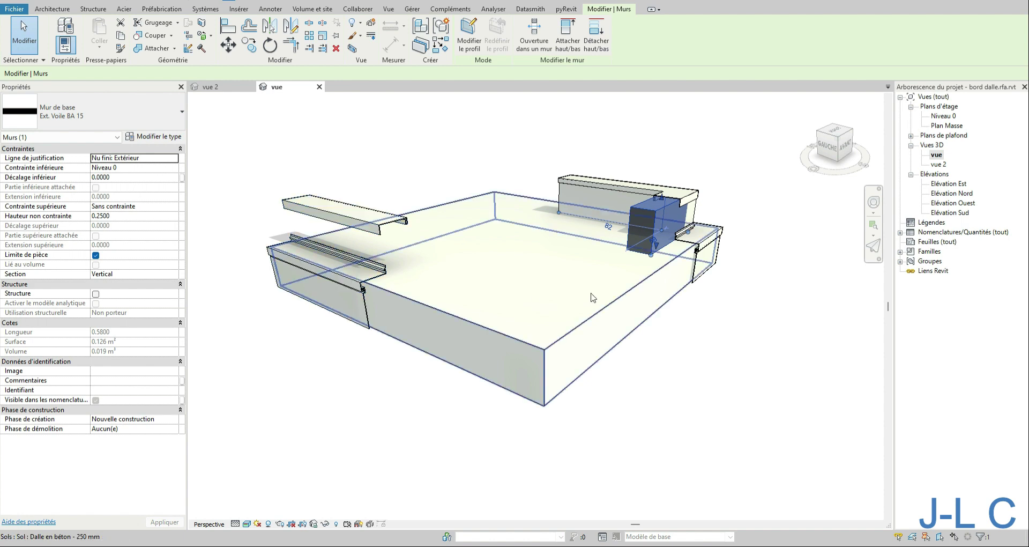
{"action": "key", "text": "Escape"}
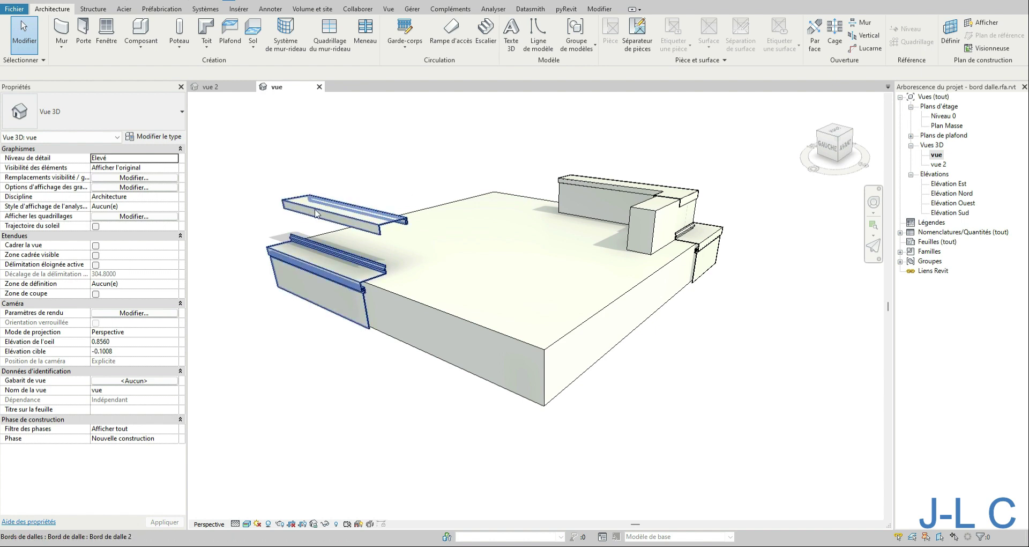
- Locate the "rive de balcon" profile among the project's loaded profile families
{"action": "left_click", "coordinate": [900, 251]}
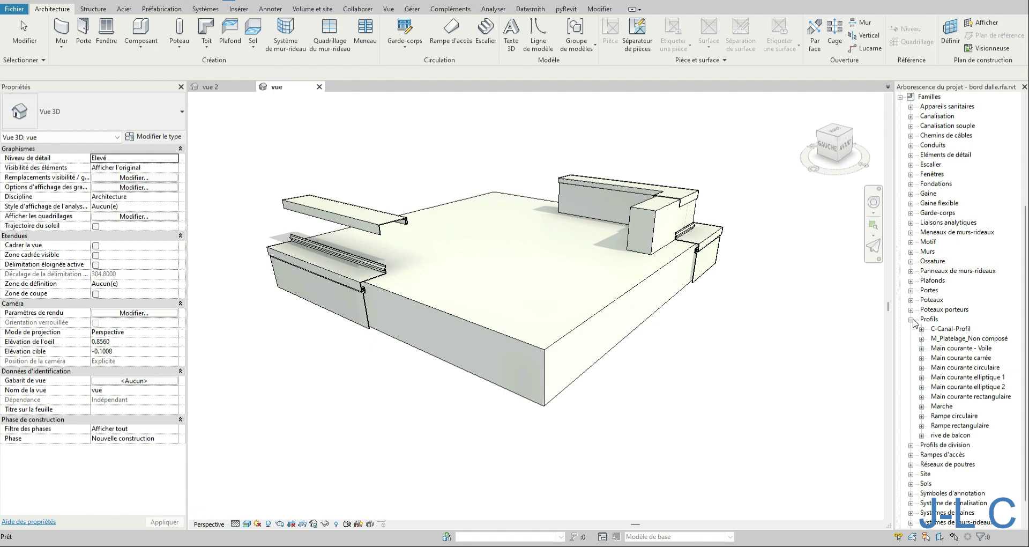
{"action": "left_click", "coordinate": [921, 435]}
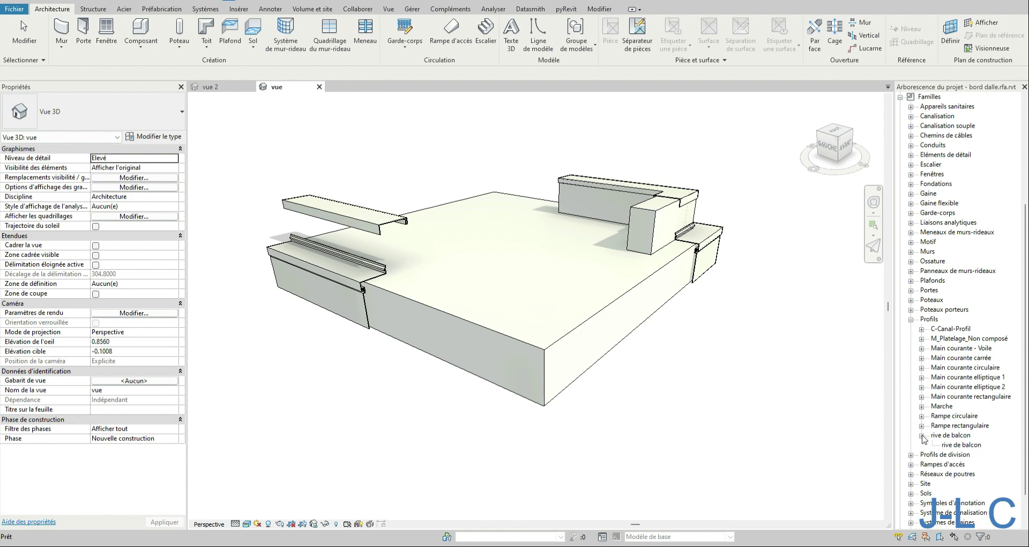
{"action": "left_click", "coordinate": [949, 435]}
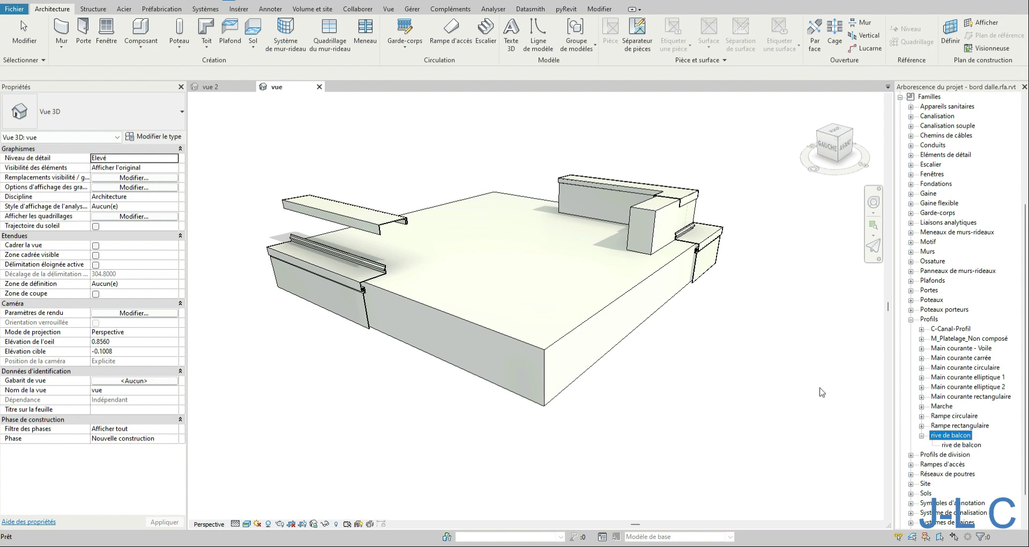
- Review the profile assigned in the type properties of the shortened "Bord de dalle 2" slab edge
{"action": "left_click", "coordinate": [311, 207]}
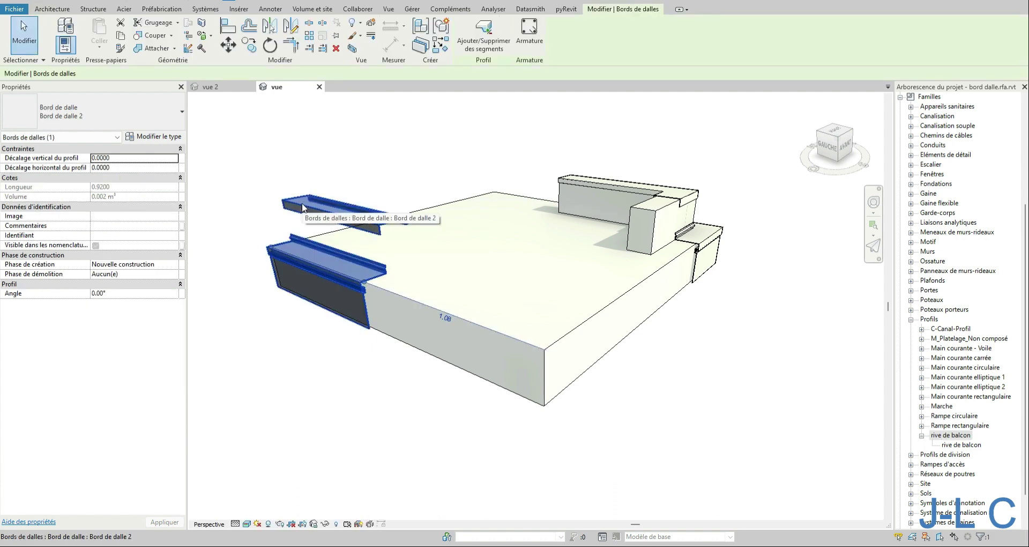
{"action": "left_click", "coordinate": [159, 139]}
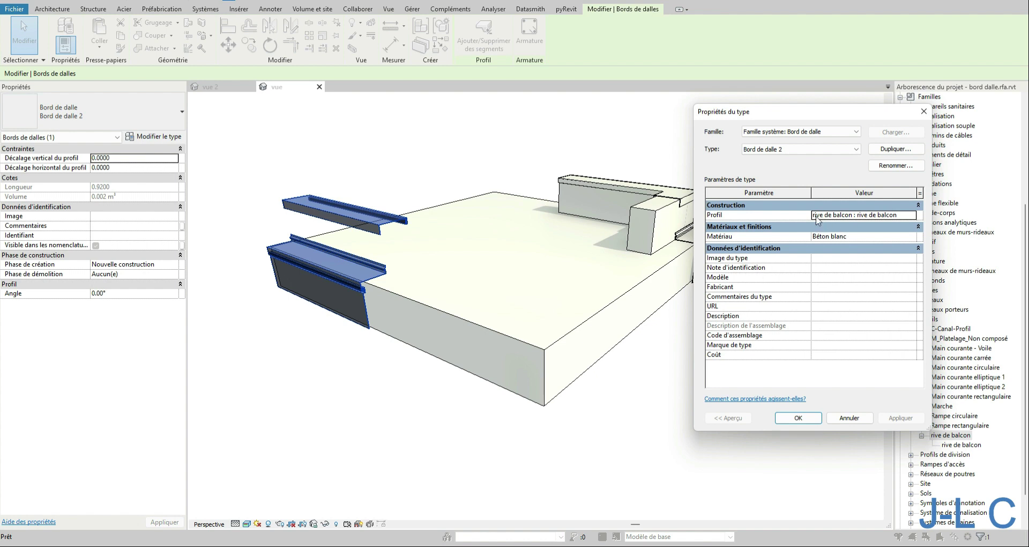
{"action": "left_click", "coordinate": [860, 421]}
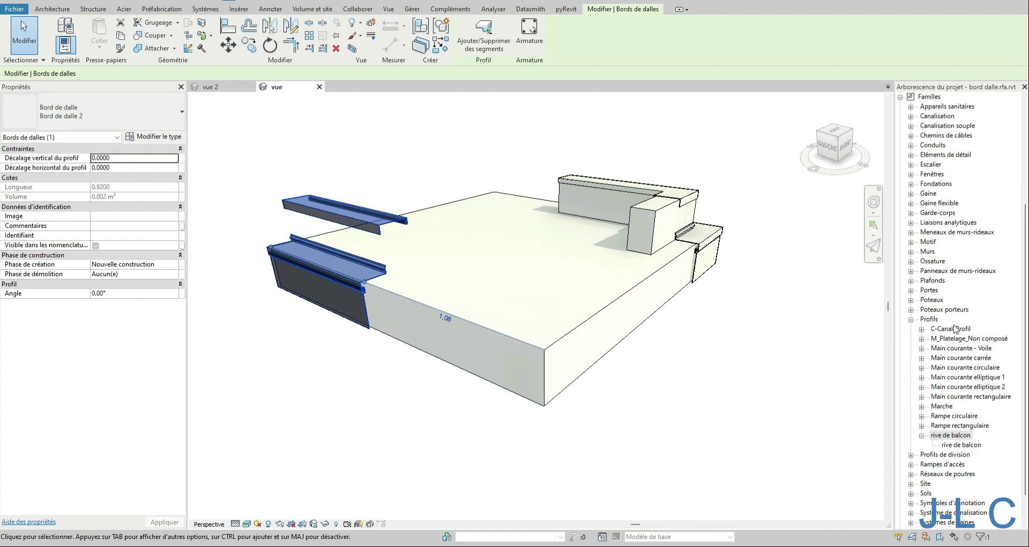
- Examine the type properties of the "rive de balcon" profile type and close them without changes
{"action": "left_click", "coordinate": [928, 98]}
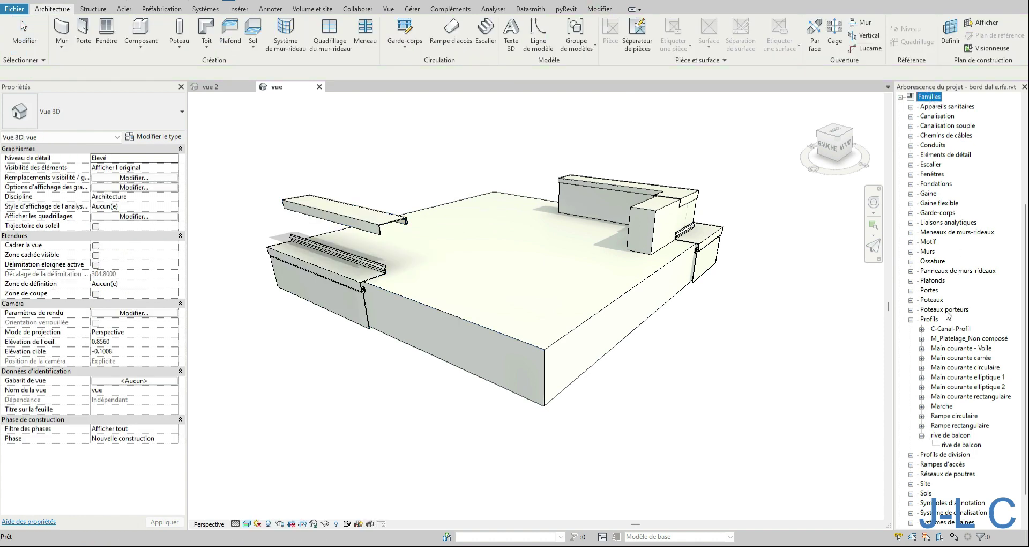
{"action": "left_click", "coordinate": [929, 320]}
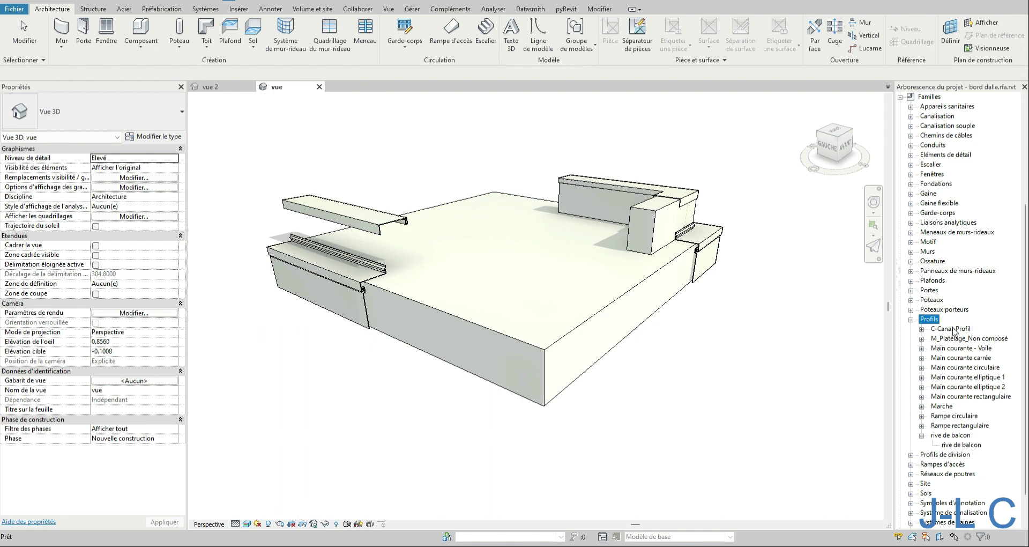
{"action": "left_click", "coordinate": [951, 437]}
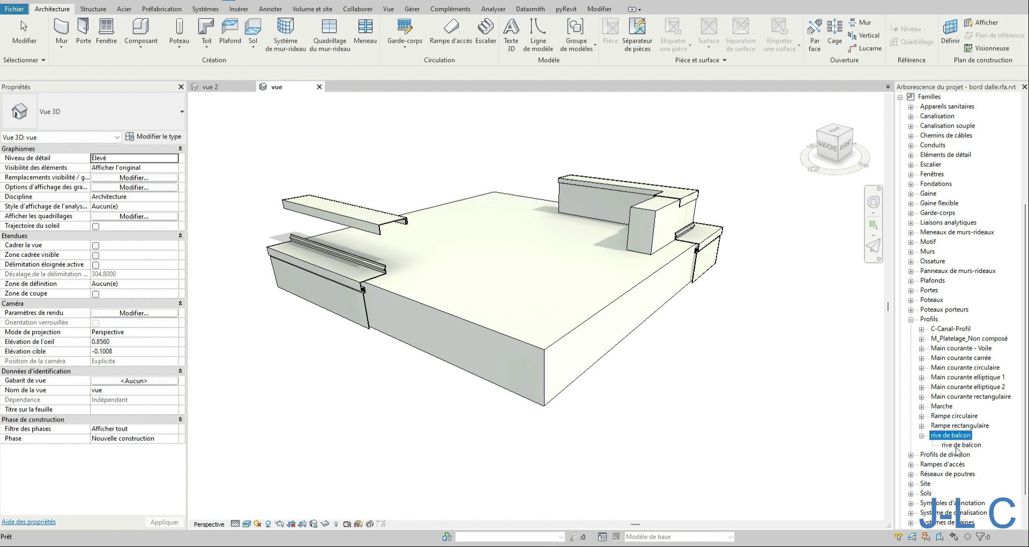
{"action": "double_click", "coordinate": [956, 446]}
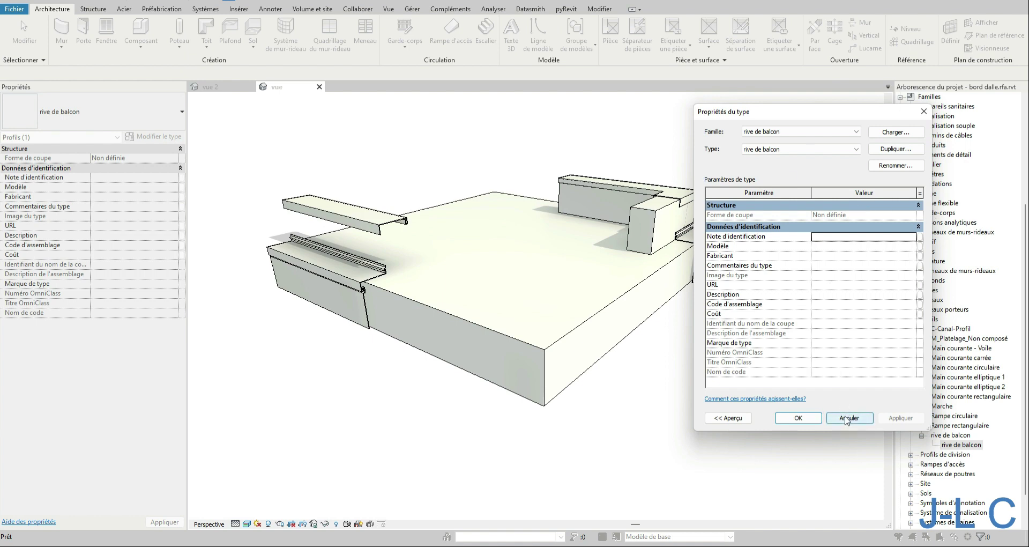
{"action": "left_click", "coordinate": [849, 417]}
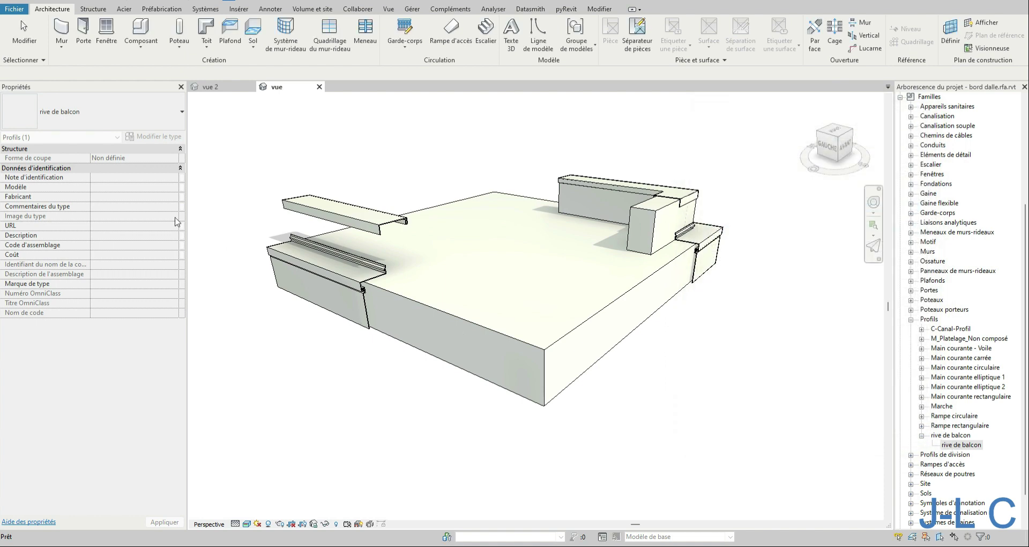
- Open the "rive de balcon" profile family for editing and raise the detail level of its reference level view
{"action": "right_click", "coordinate": [964, 436]}
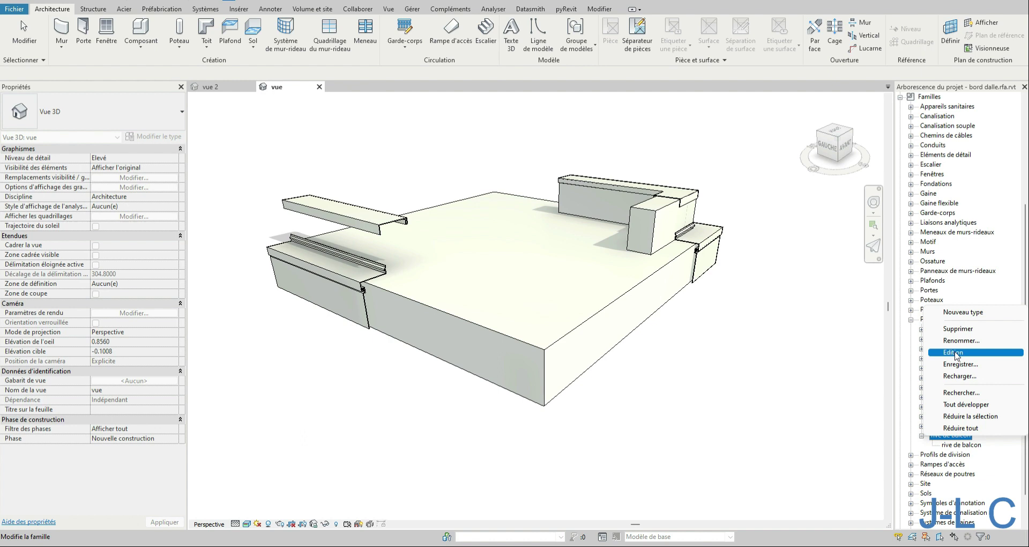
{"action": "left_click", "coordinate": [955, 352]}
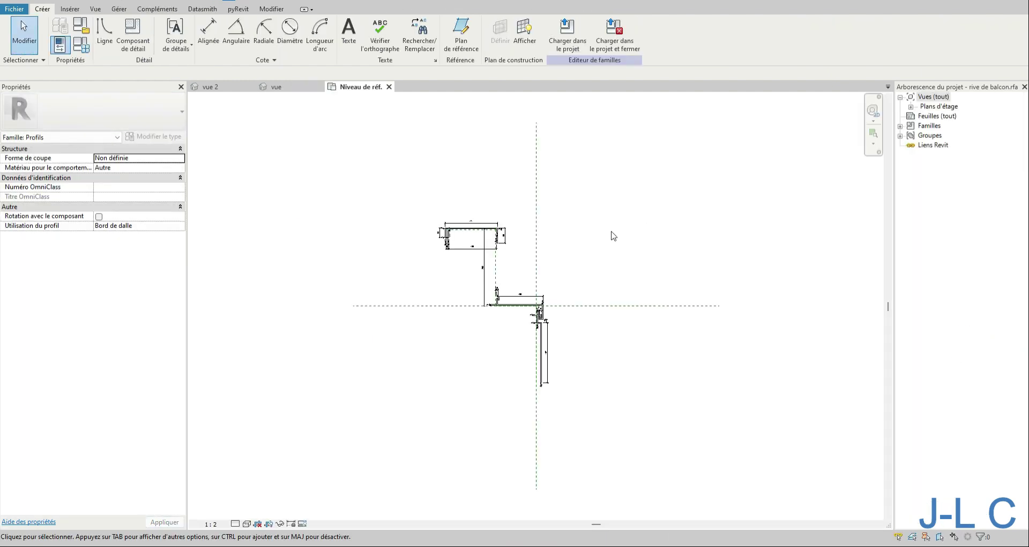
{"action": "scroll", "coordinate": [568, 256], "scroll_direction": "up", "scroll_amount": 5}
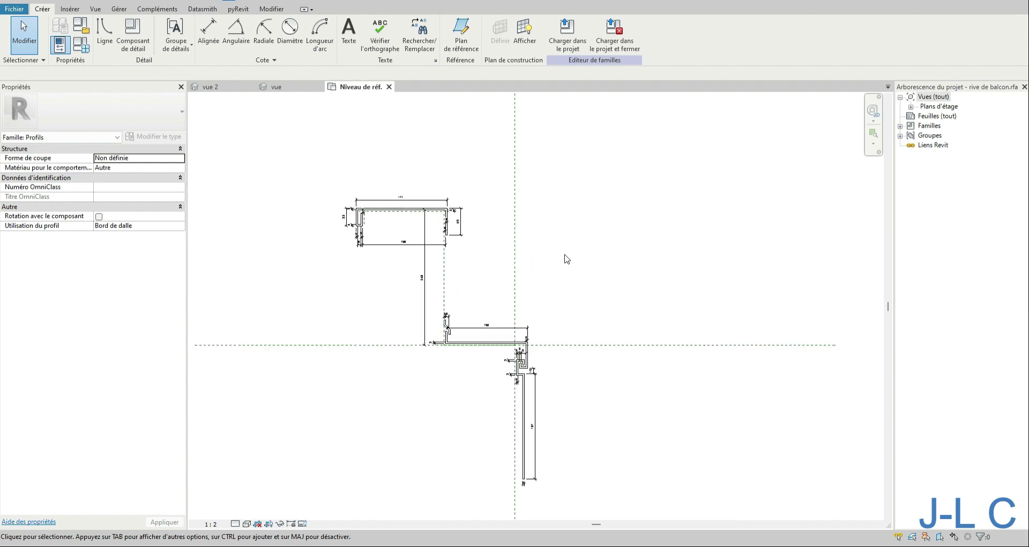
{"action": "left_click", "coordinate": [248, 523]}
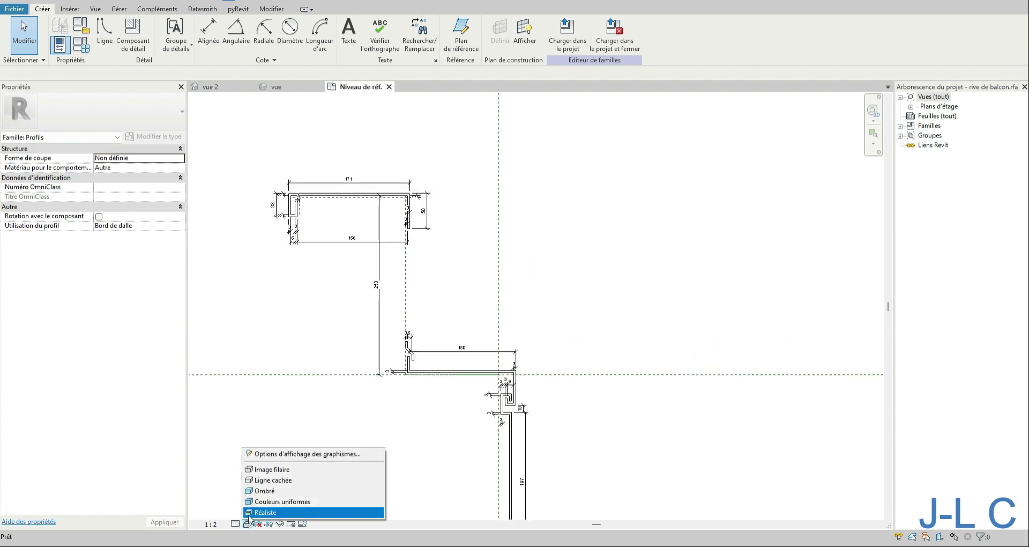
{"action": "left_click", "coordinate": [236, 523]}
{"action": "left_click", "coordinate": [249, 512]}
{"action": "scroll", "coordinate": [299, 168], "scroll_direction": "up", "scroll_amount": 4}
{"action": "scroll", "coordinate": [389, 222], "scroll_direction": "up", "scroll_amount": 1}
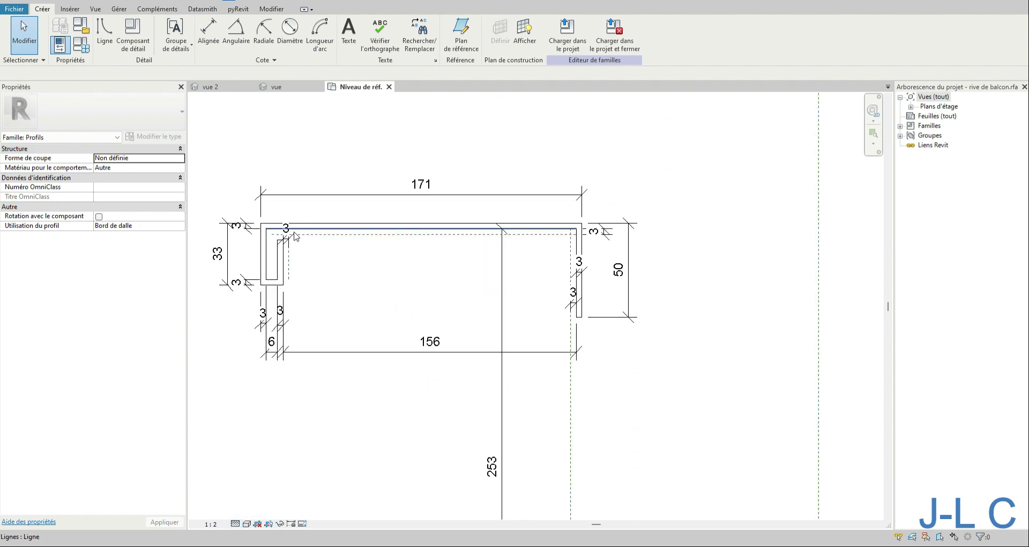
- Select the whole connected chain of lines forming the upper cap of the profile and examine it
{"action": "key", "text": "Tab"}
{"action": "left_click", "coordinate": [266, 270]}
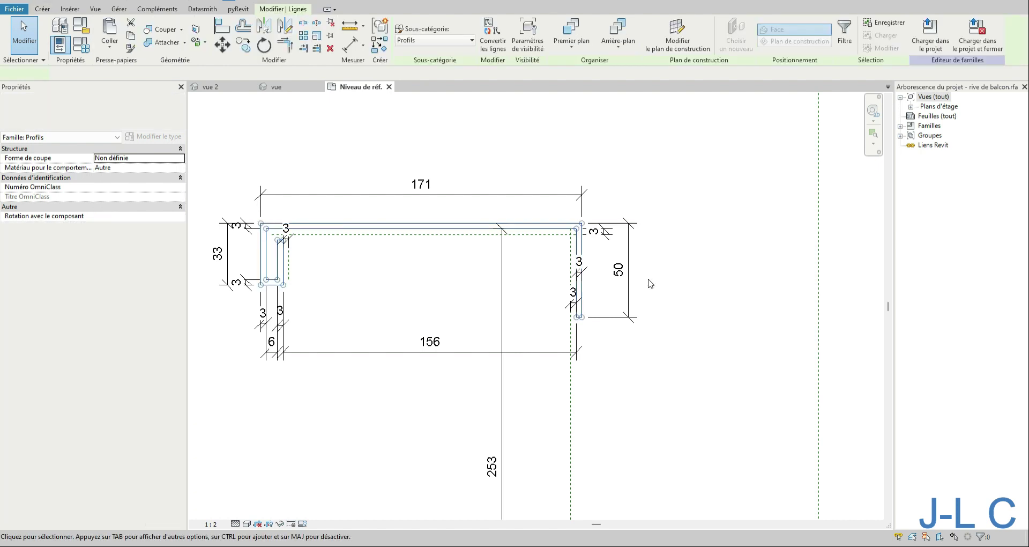
{"action": "scroll", "coordinate": [650, 281], "scroll_direction": "down", "scroll_amount": 4}
{"action": "scroll", "coordinate": [662, 270], "scroll_direction": "up", "scroll_amount": 4}
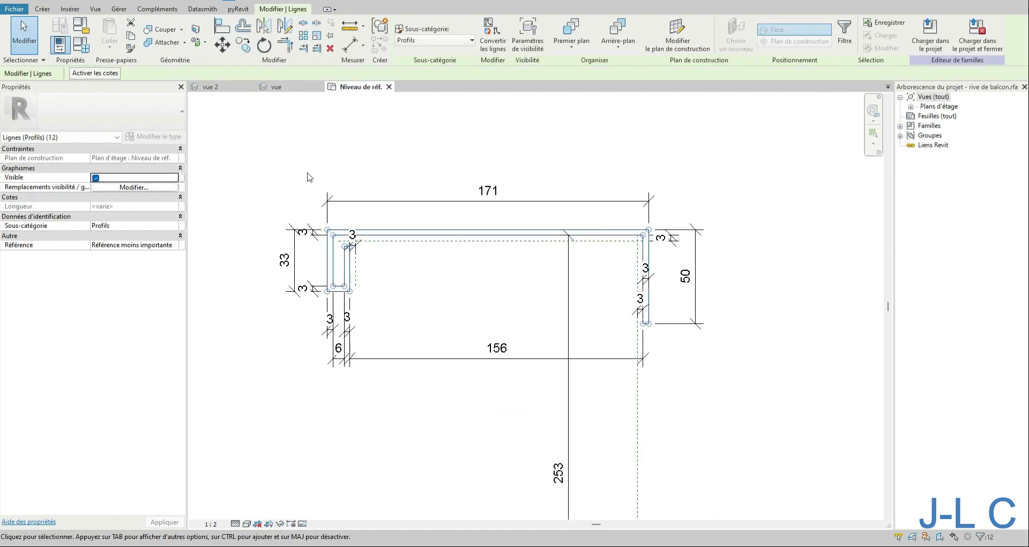
{"action": "left_click", "coordinate": [42, 10]}
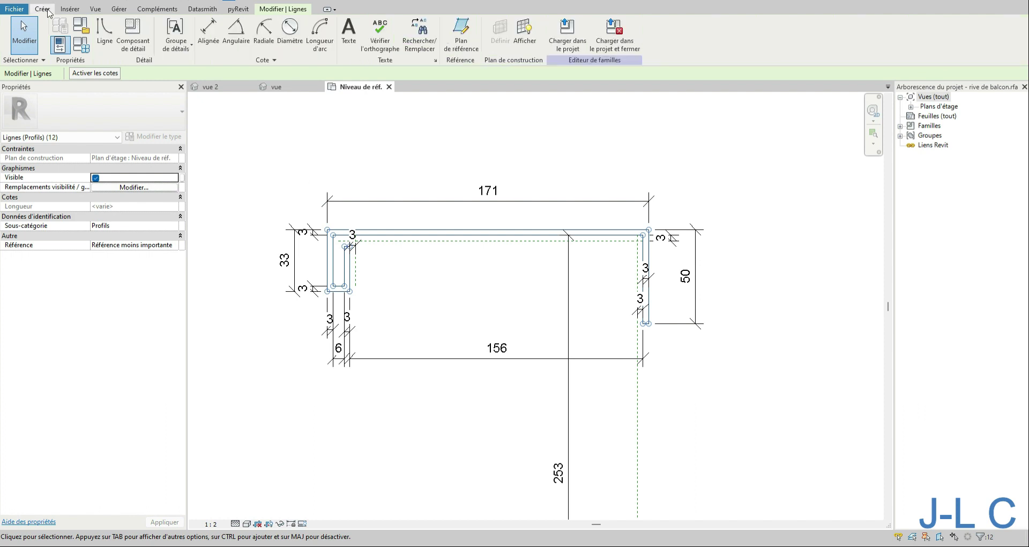
{"action": "left_click", "coordinate": [122, 28]}
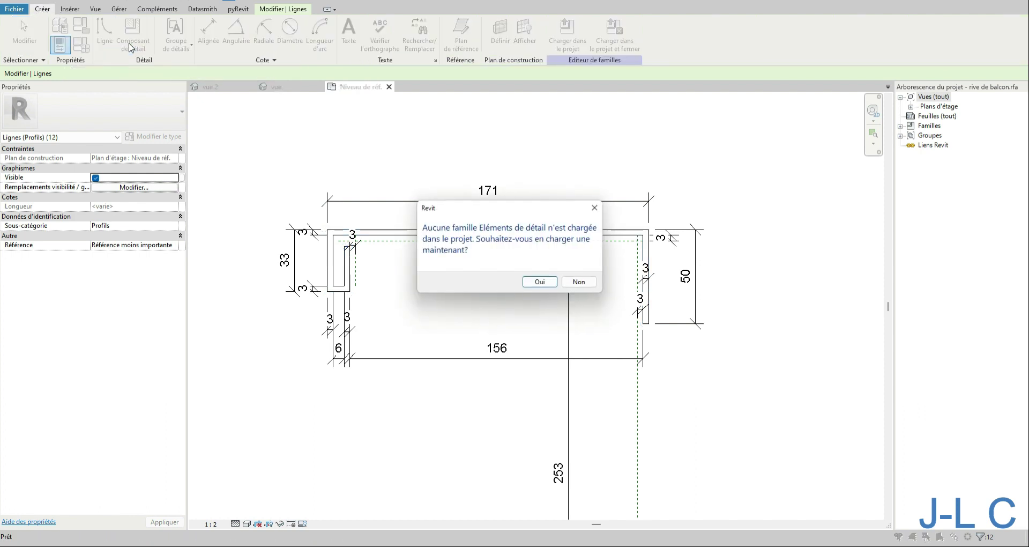
{"action": "left_click", "coordinate": [542, 282]}
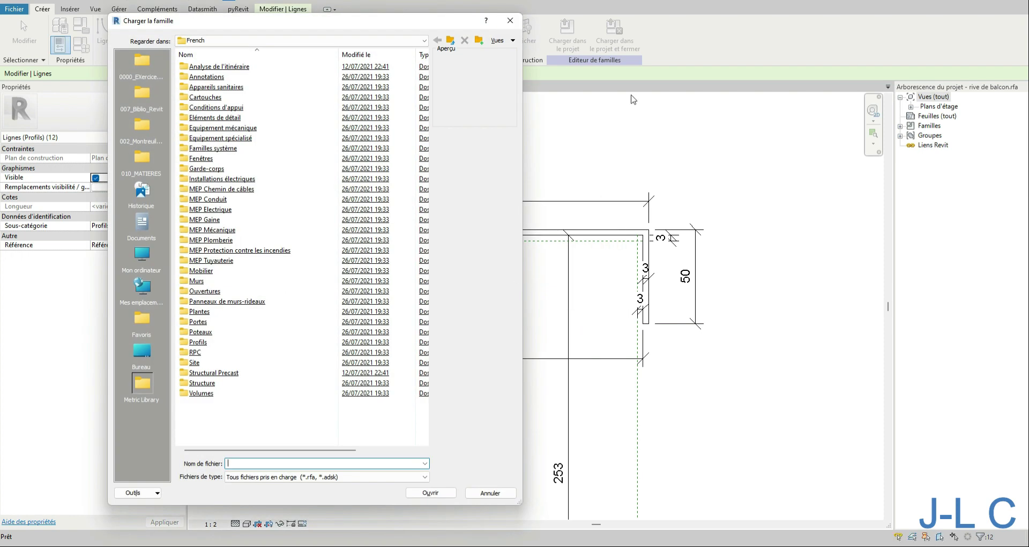
{"action": "left_click", "coordinate": [512, 24]}
- Create a reference plane subcategory named "Axes" for the horizontal "Centre (avant/arrière)" plane
{"action": "scroll", "coordinate": [765, 209], "scroll_direction": "down", "scroll_amount": 2}
{"action": "scroll", "coordinate": [703, 237], "scroll_direction": "down", "scroll_amount": 3}
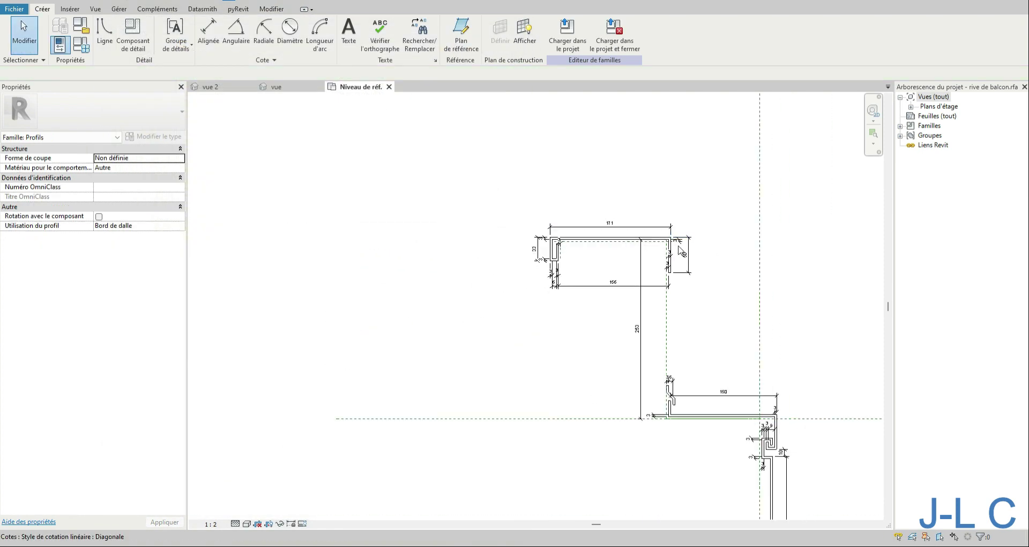
{"action": "scroll", "coordinate": [822, 421], "scroll_direction": "up", "scroll_amount": 3}
{"action": "scroll", "coordinate": [382, 210], "scroll_direction": "down", "scroll_amount": 3}
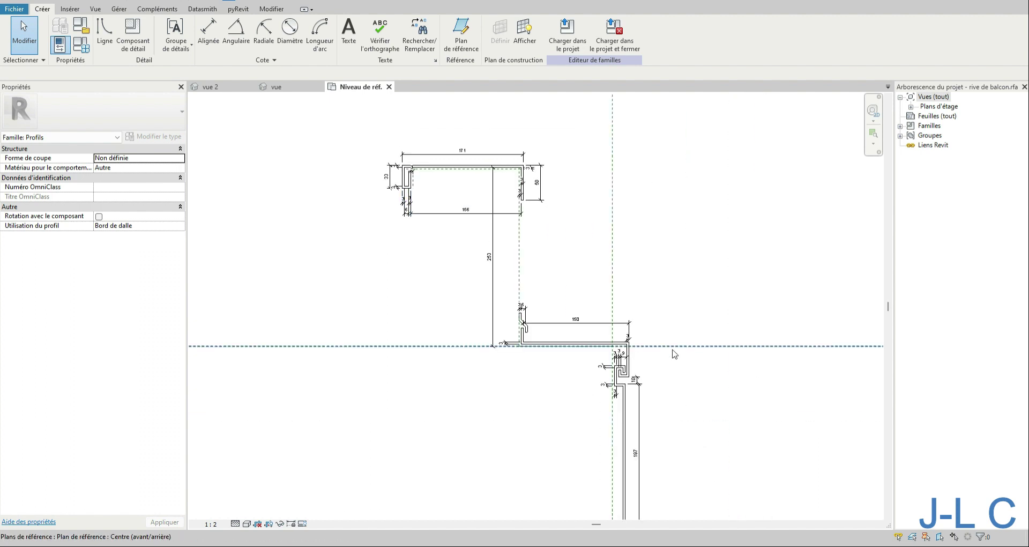
{"action": "scroll", "coordinate": [675, 351], "scroll_direction": "up", "scroll_amount": 2}
{"action": "left_click", "coordinate": [636, 347]}
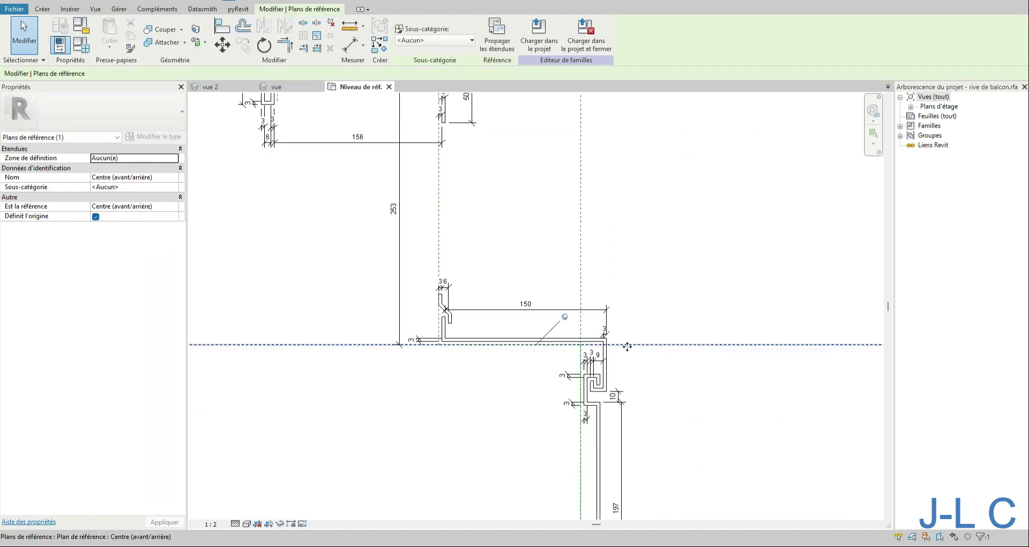
{"action": "left_click", "coordinate": [433, 42]}
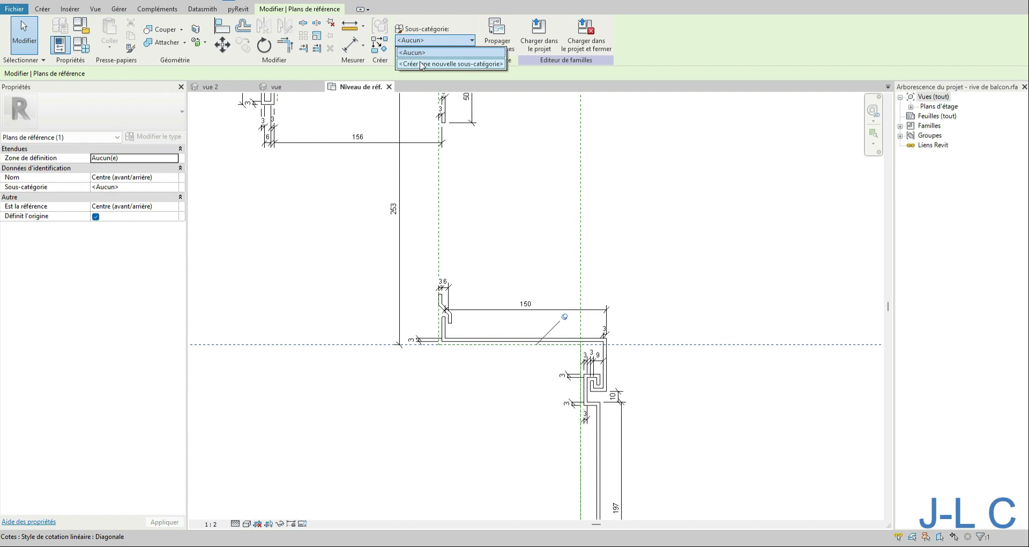
{"action": "left_click", "coordinate": [424, 65]}
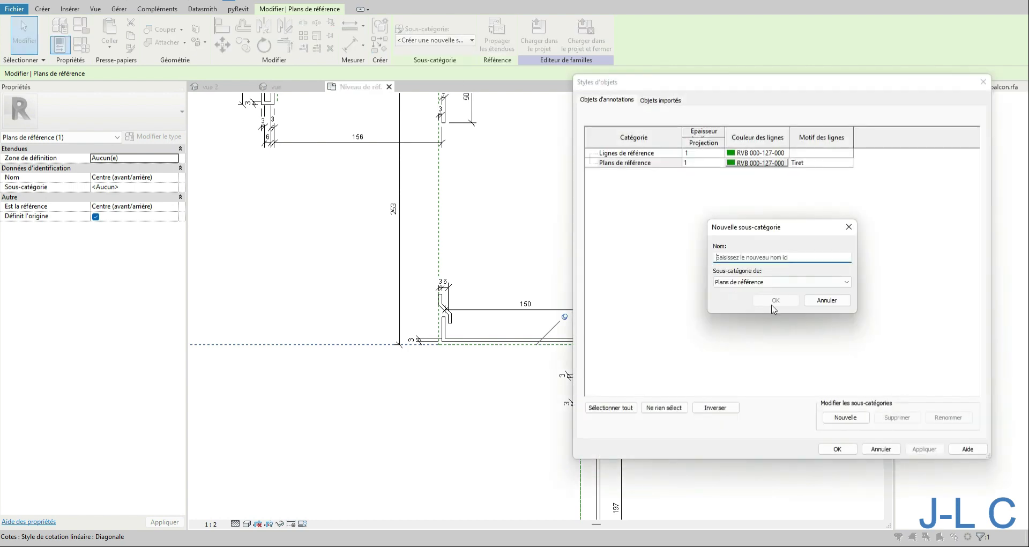
{"action": "type", "text": "Axes"}
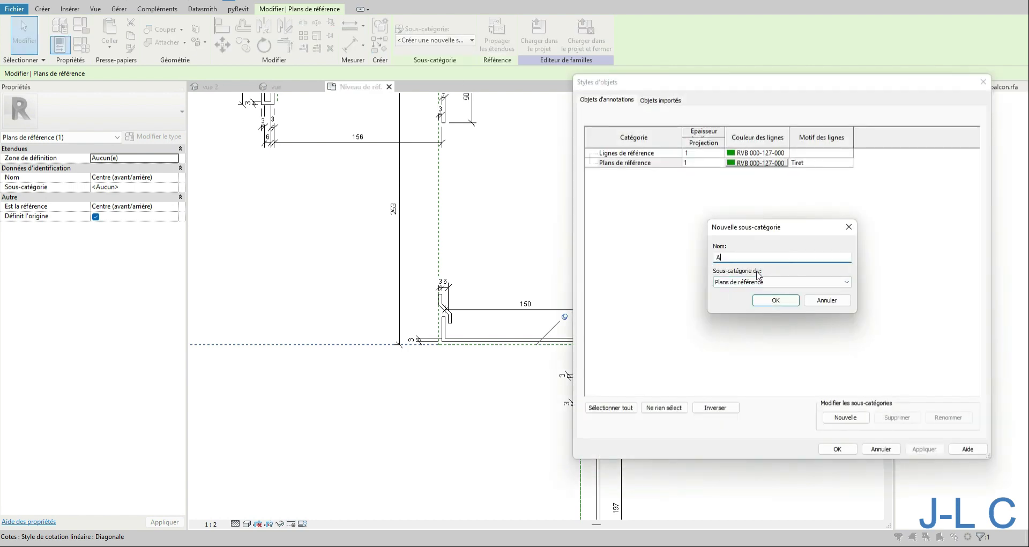
{"action": "left_click", "coordinate": [766, 301]}
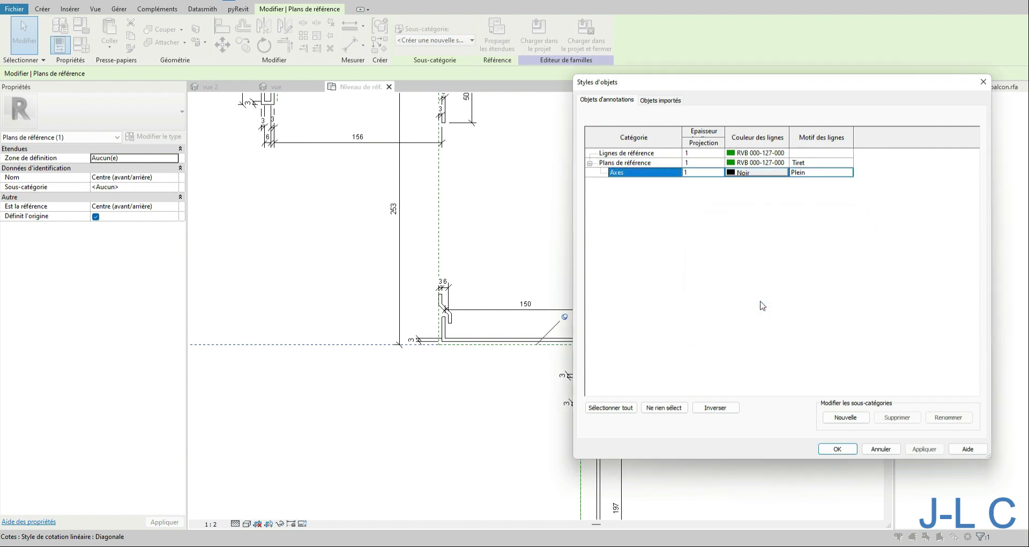
- Give the "Axes" subcategory a magenta line colour and the "Tiret point" line pattern, and apply the object styles
{"action": "left_click", "coordinate": [760, 174]}
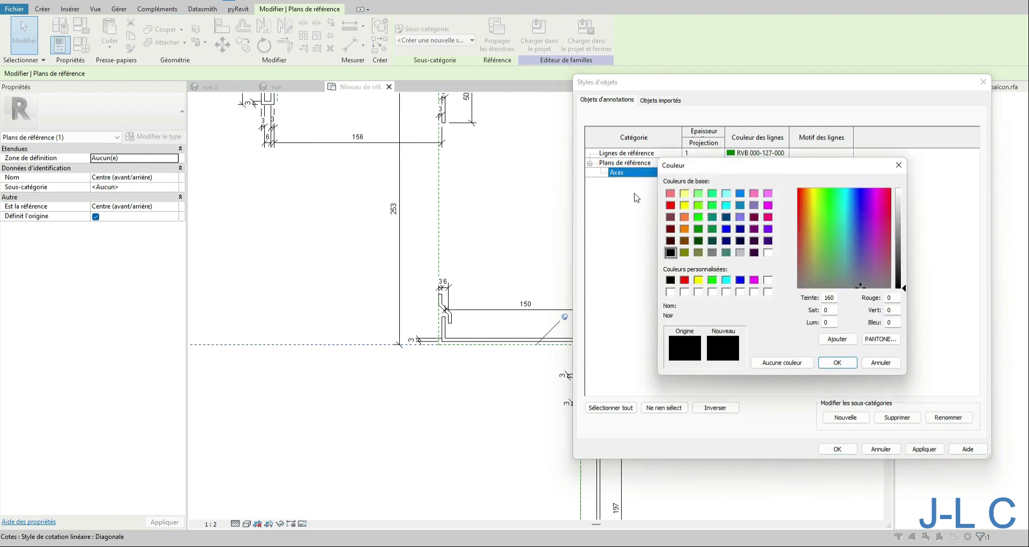
{"action": "left_click", "coordinate": [767, 205]}
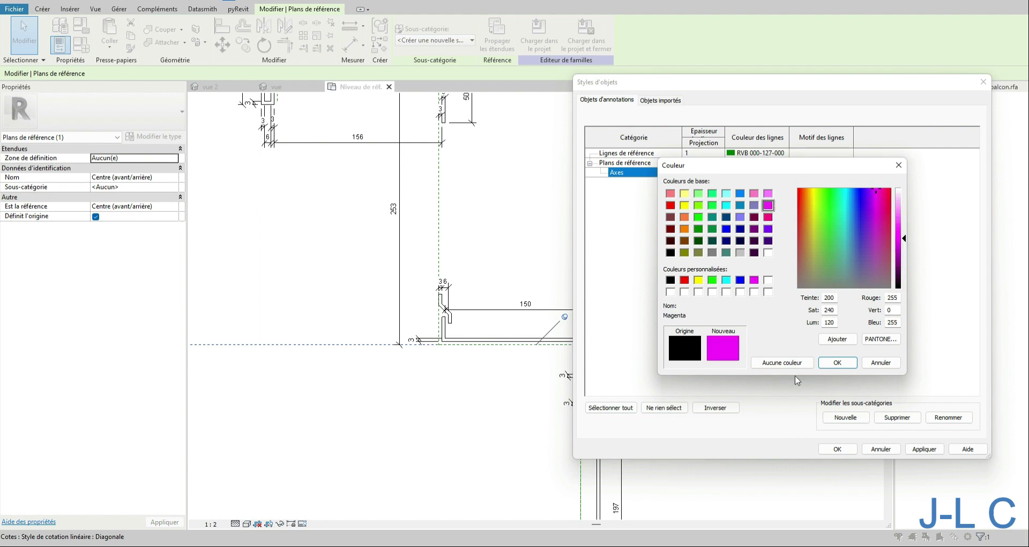
{"action": "left_click", "coordinate": [837, 363]}
{"action": "left_click", "coordinate": [828, 173]}
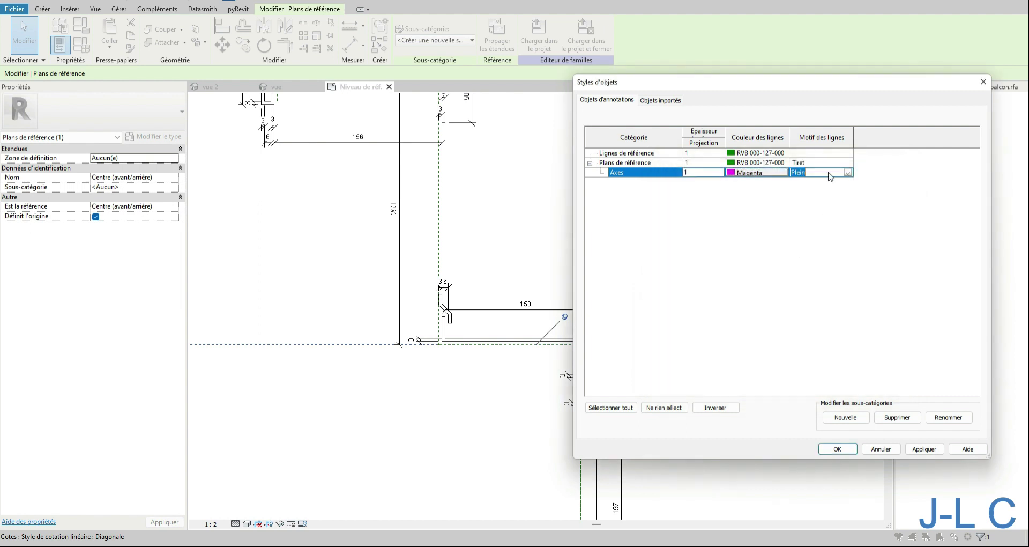
{"action": "type", "text": "Tiret"}
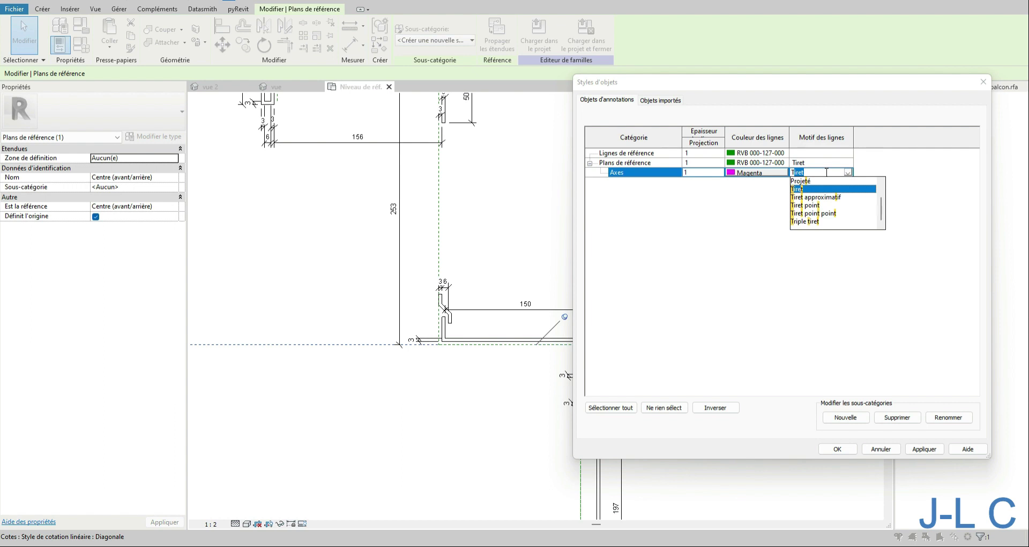
{"action": "left_click", "coordinate": [815, 206]}
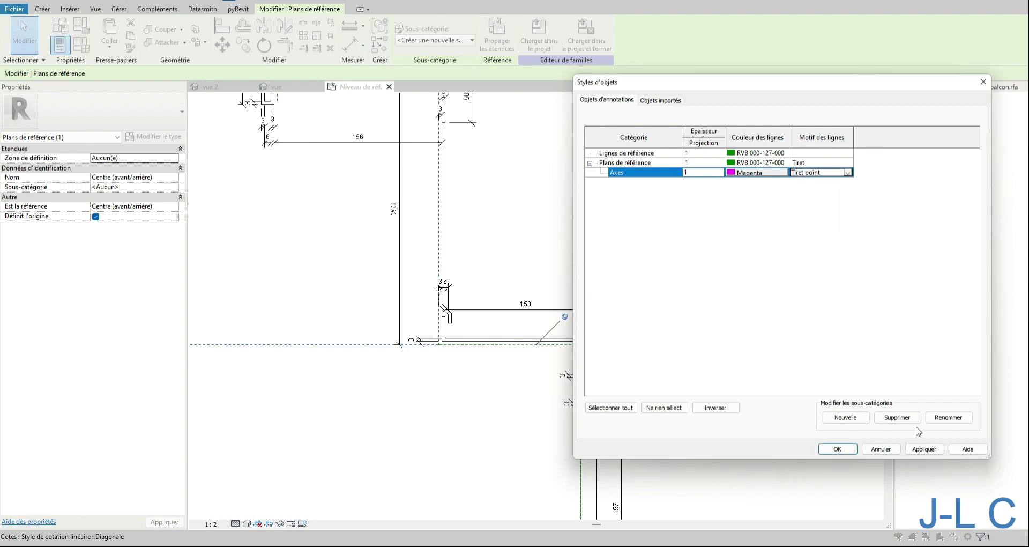
{"action": "left_click", "coordinate": [922, 448]}
{"action": "left_click", "coordinate": [837, 448]}
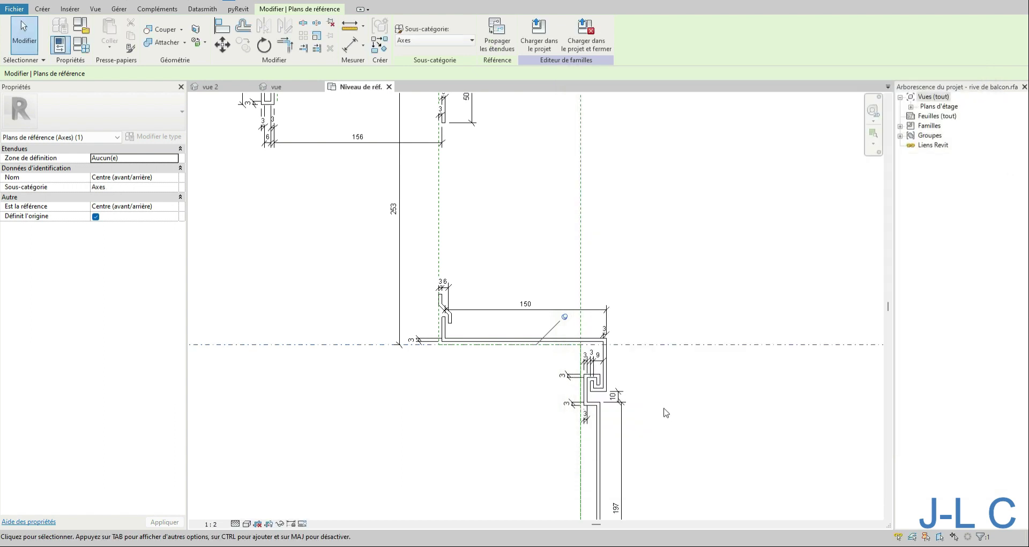
{"action": "left_click", "coordinate": [694, 289]}
- Assign the vertical "Centre (gauche/droite)" reference plane to the "Axes" subcategory
{"action": "scroll", "coordinate": [484, 303], "scroll_direction": "down", "scroll_amount": 2}
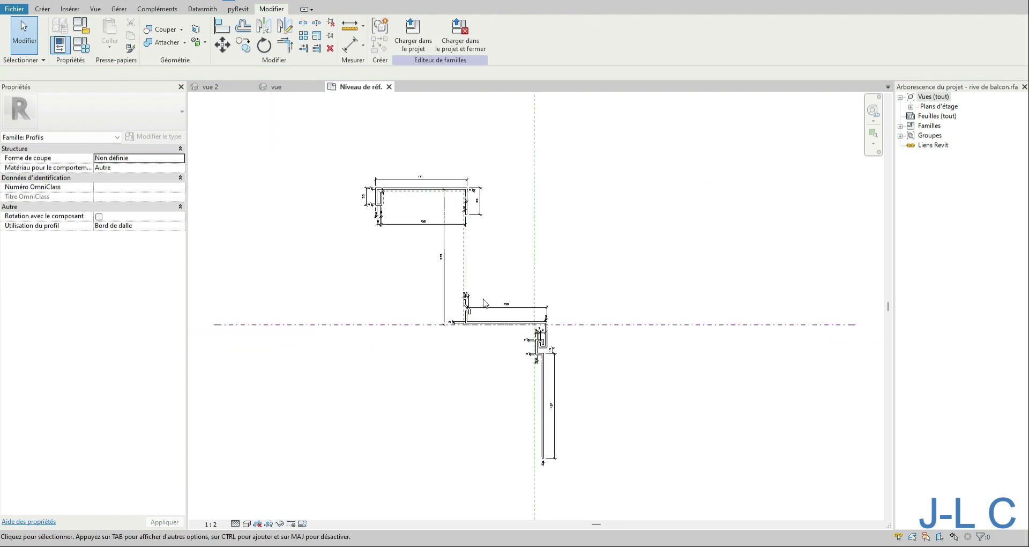
{"action": "left_click", "coordinate": [535, 281]}
{"action": "left_click", "coordinate": [445, 40]}
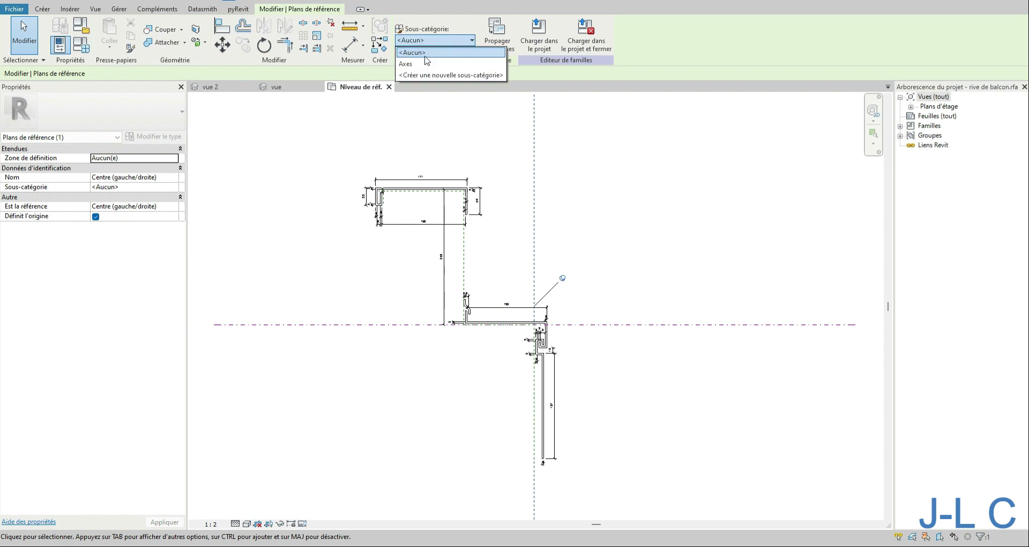
{"action": "left_click", "coordinate": [423, 64]}
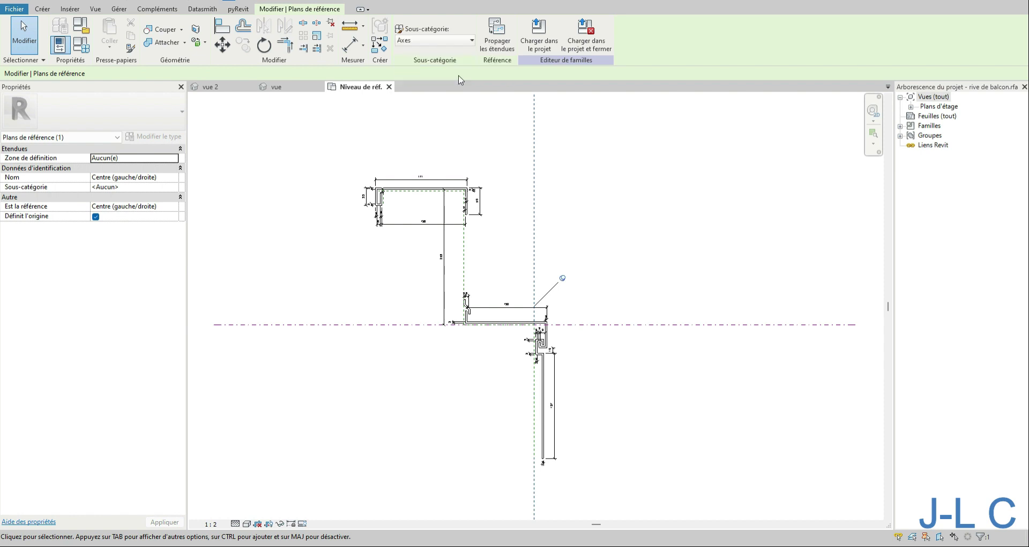
{"action": "left_click", "coordinate": [605, 273]}
- Compare the origin setting of the secondary vertical reference plane with that of the two centre planes
{"action": "left_click", "coordinate": [466, 271]}
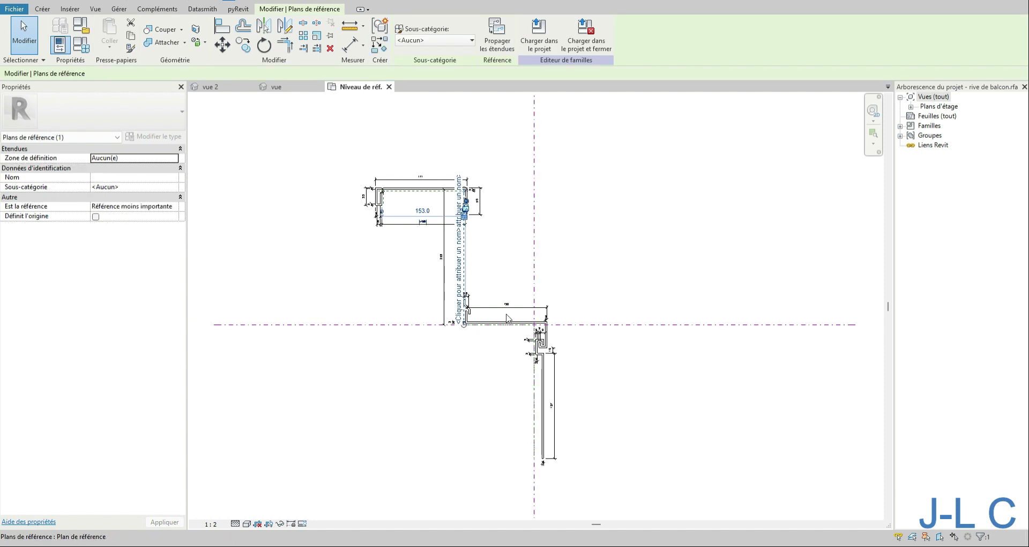
{"action": "scroll", "coordinate": [531, 322], "scroll_direction": "up", "scroll_amount": 5}
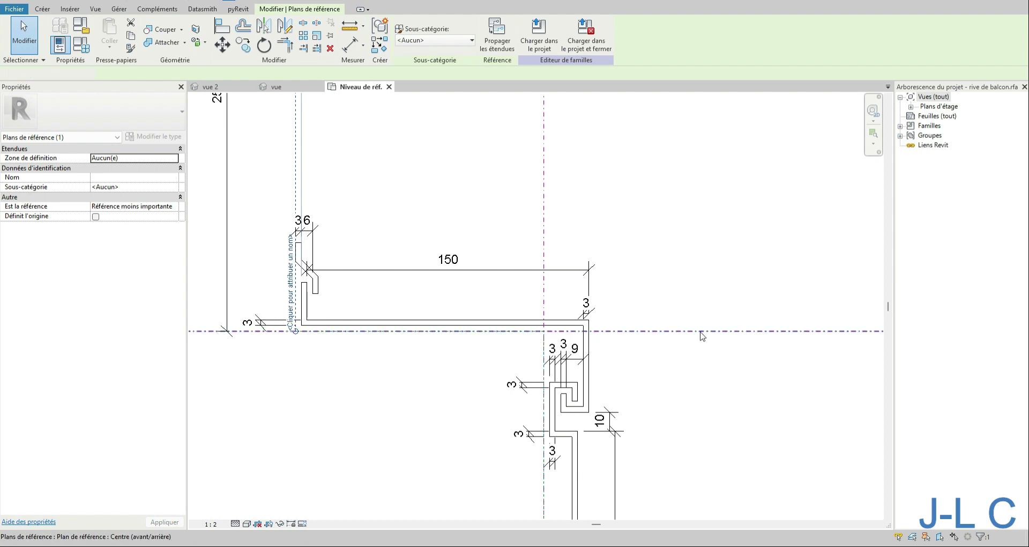
{"action": "left_click", "coordinate": [252, 331]}
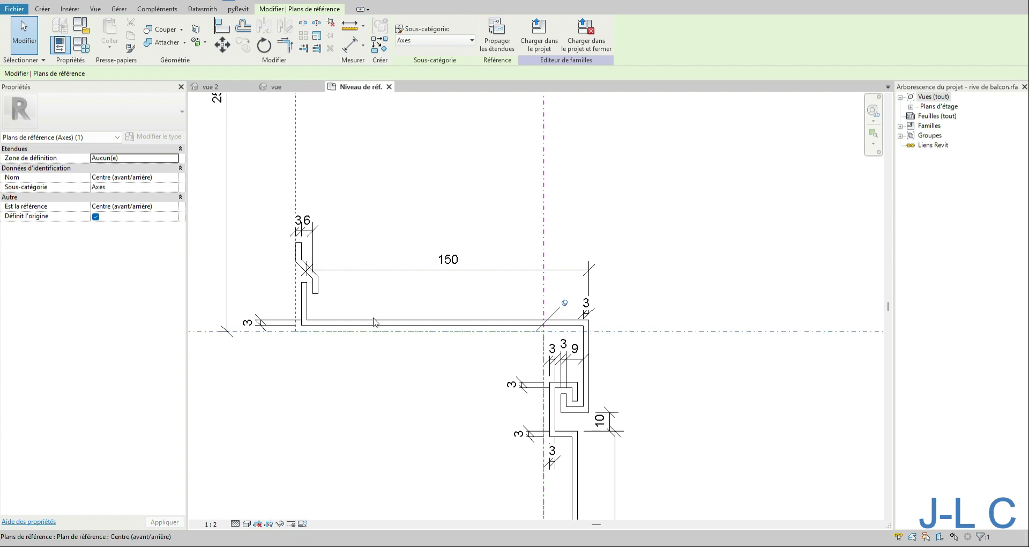
{"action": "left_click", "coordinate": [544, 303]}
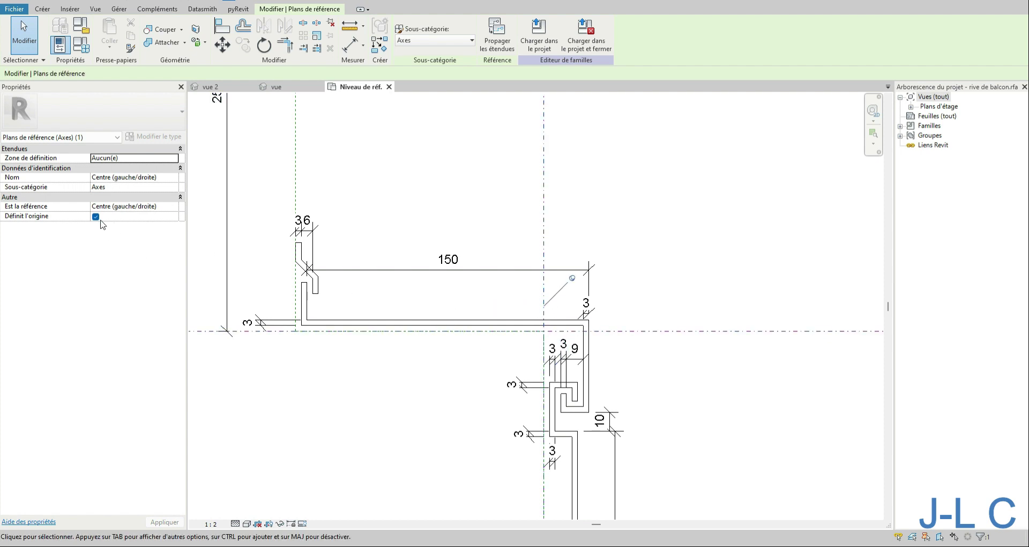
{"action": "scroll", "coordinate": [453, 296], "scroll_direction": "down", "scroll_amount": 6}
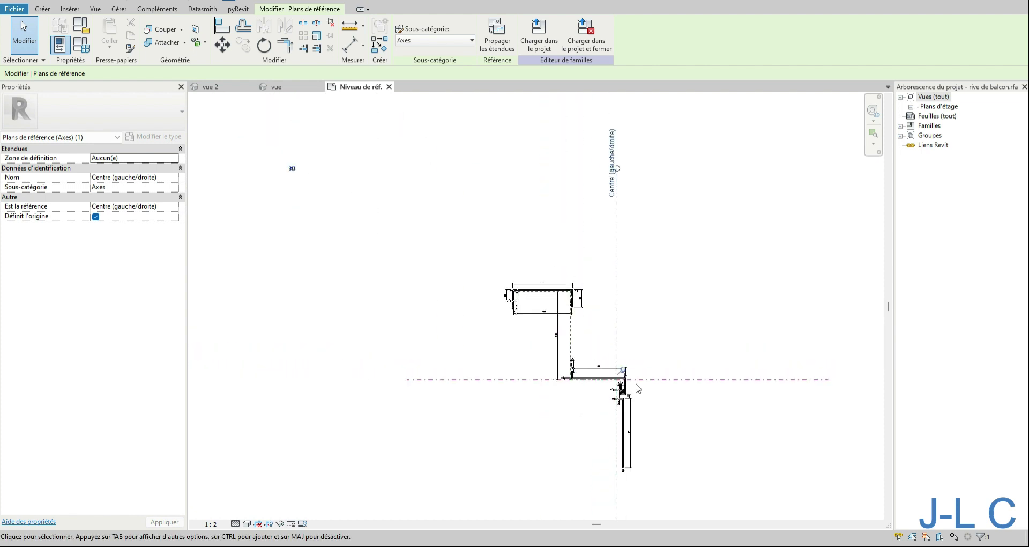
{"action": "middle_click_drag", "start_coordinate": [717, 343], "coordinate": [700, 338]}
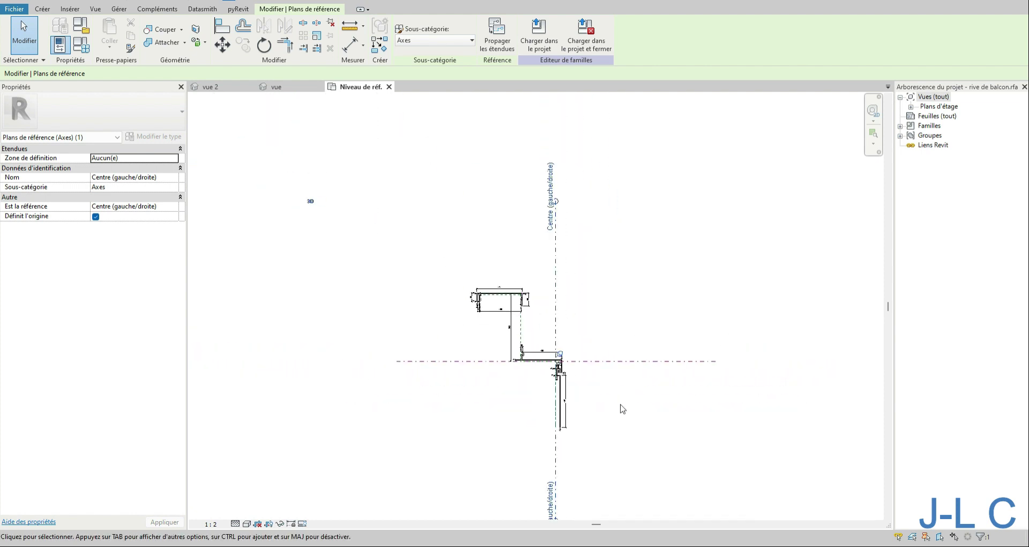
- Extend the bottom line of the profile's lower vertical leg towards the vertical centre plane, to a length of 15 mm
{"action": "scroll", "coordinate": [557, 431], "scroll_direction": "up", "scroll_amount": 6}
{"action": "scroll", "coordinate": [593, 383], "scroll_direction": "up", "scroll_amount": 1}
{"action": "left_click", "coordinate": [604, 368]}
{"action": "left_click_drag", "start_coordinate": [600, 369], "coordinate": [534, 369]}
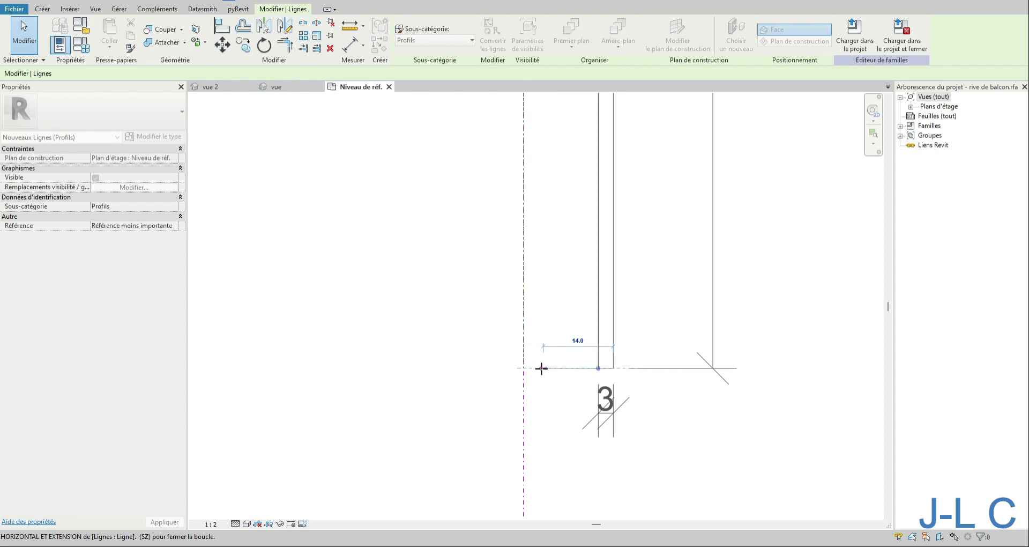
{"action": "left_click", "coordinate": [539, 368]}
{"action": "key", "text": "Escape"}
{"action": "key", "text": "Escape"}
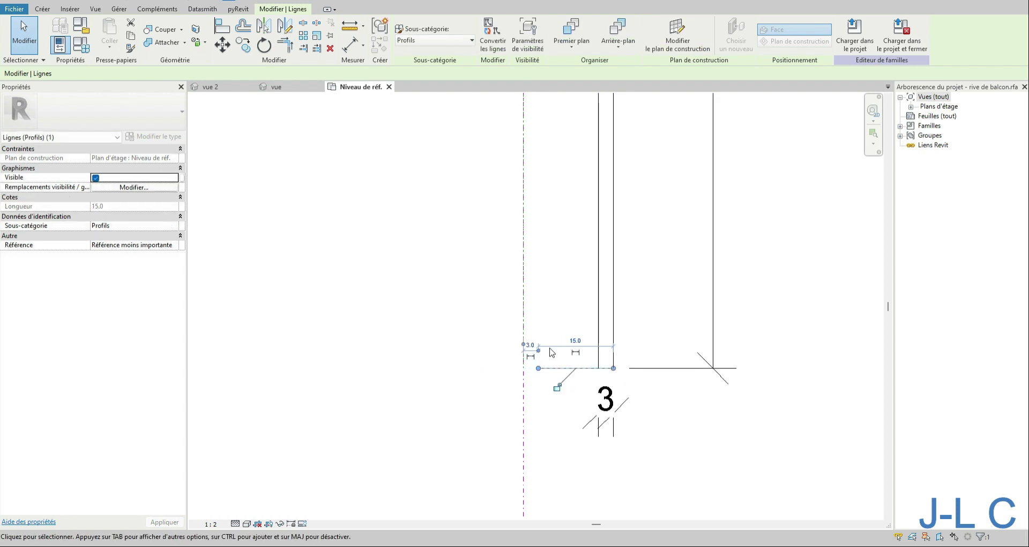
- Shorten the lower end of the leg's inner vertical line, and copy the 15 mm bottom line 3 mm upward
{"action": "left_click", "coordinate": [598, 358]}
{"action": "left_click_drag", "start_coordinate": [599, 367], "coordinate": [609, 349]}
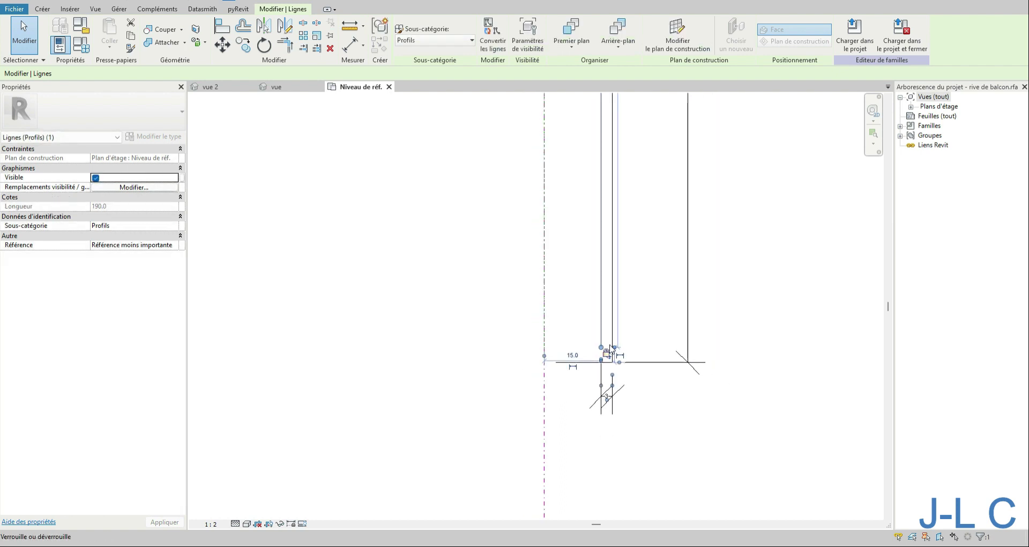
{"action": "scroll", "coordinate": [592, 363], "scroll_direction": "up", "scroll_amount": 2}
{"action": "left_click", "coordinate": [587, 364]}
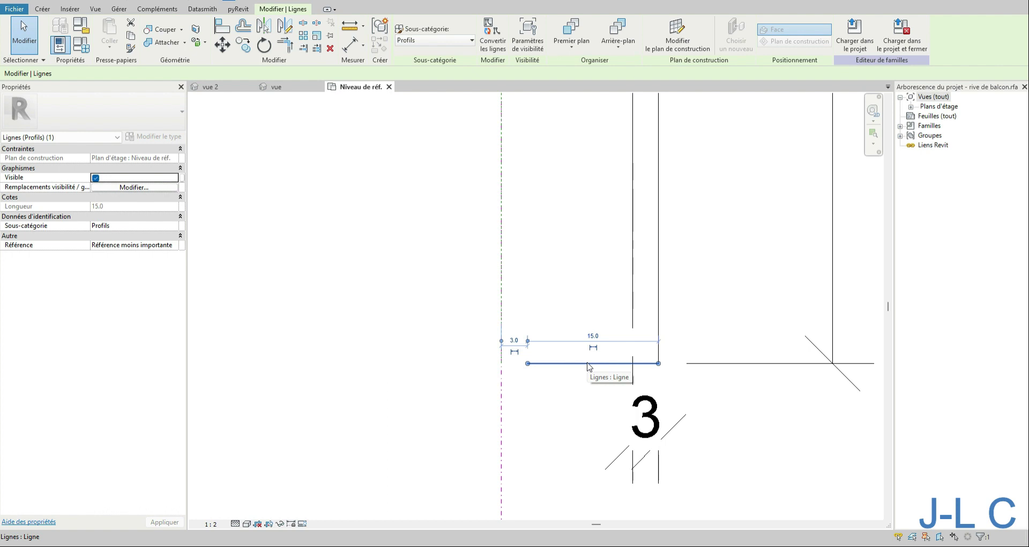
{"action": "left_click", "coordinate": [243, 46]}
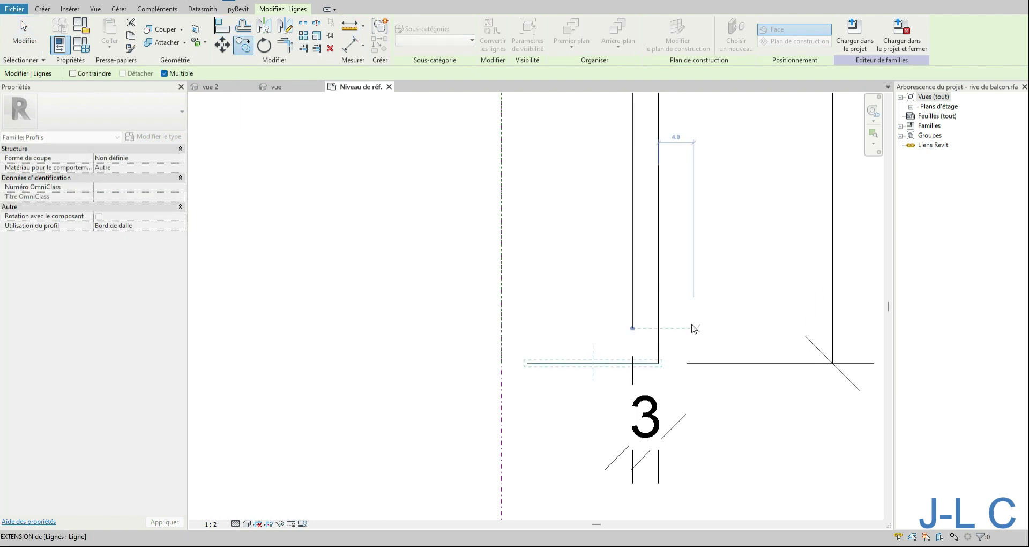
{"action": "left_click", "coordinate": [571, 364]}
{"action": "left_click", "coordinate": [573, 337]}
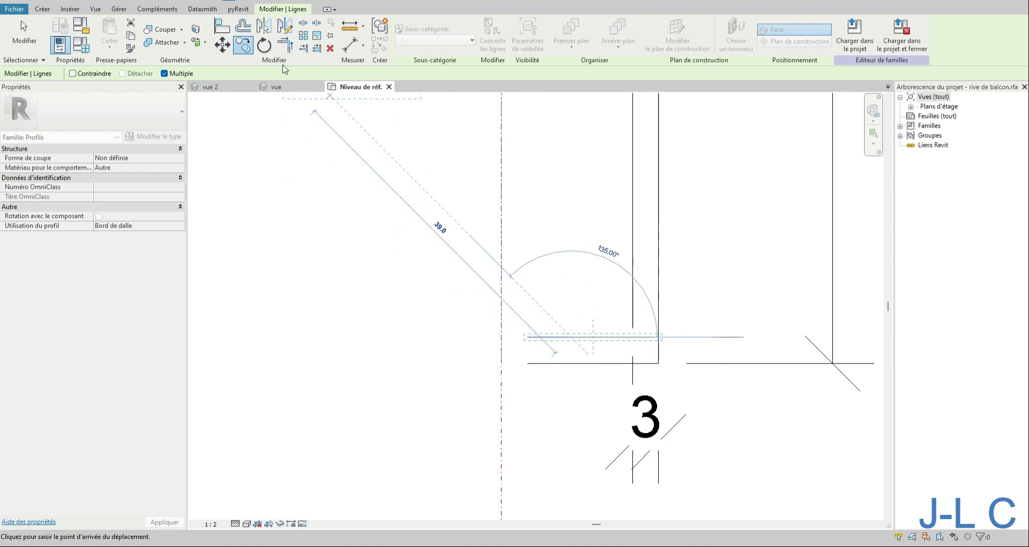
- Trim the leg's inner vertical line and the copied horizontal line to meet in a corner
{"action": "left_click", "coordinate": [285, 45]}
{"action": "left_click", "coordinate": [617, 338]}
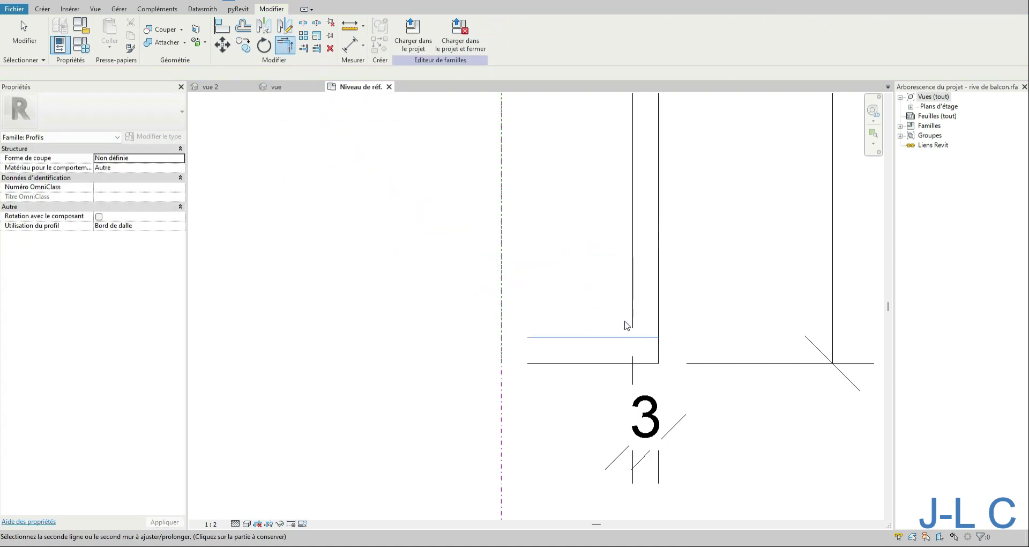
{"action": "left_click", "coordinate": [632, 320]}
{"action": "left_click", "coordinate": [602, 338]}
- Draw a short vertical line closing the open end of the bottom return, between its two horizontal lines
{"action": "left_click", "coordinate": [42, 8]}
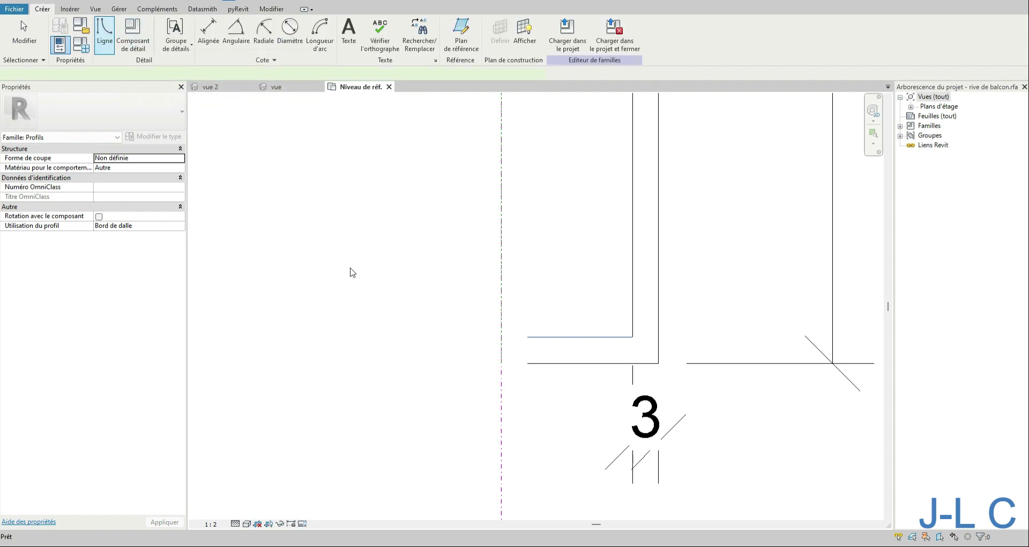
{"action": "left_click", "coordinate": [528, 363]}
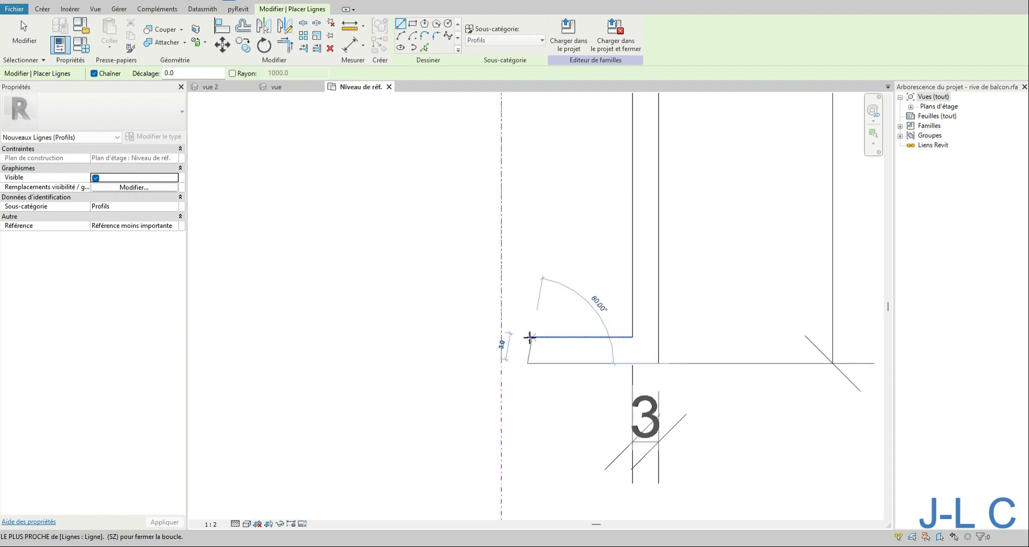
{"action": "left_click", "coordinate": [545, 342]}
{"action": "scroll", "coordinate": [590, 415], "scroll_direction": "down", "scroll_amount": 4}
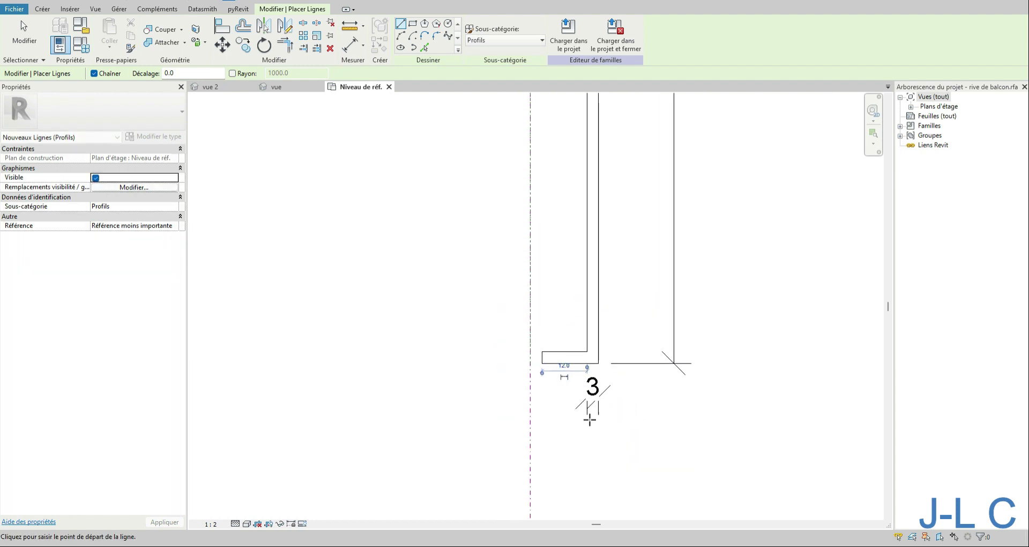
- Align the bottom return's end line with the outer vertical line of the hook above the leg, and lock the alignment
{"action": "scroll", "coordinate": [593, 420], "scroll_direction": "up", "scroll_amount": 3}
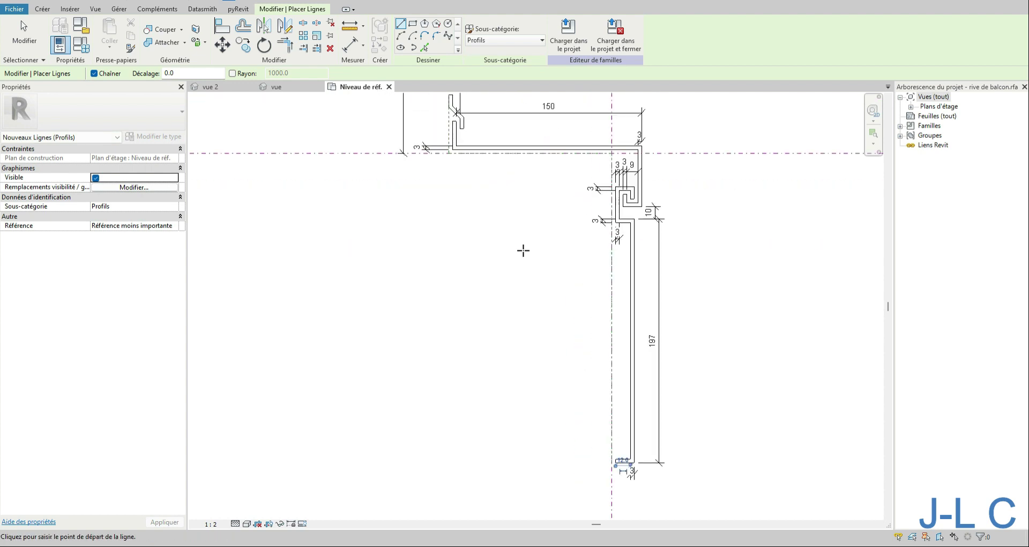
{"action": "left_click", "coordinate": [222, 25]}
{"action": "scroll", "coordinate": [621, 214], "scroll_direction": "up", "scroll_amount": 4}
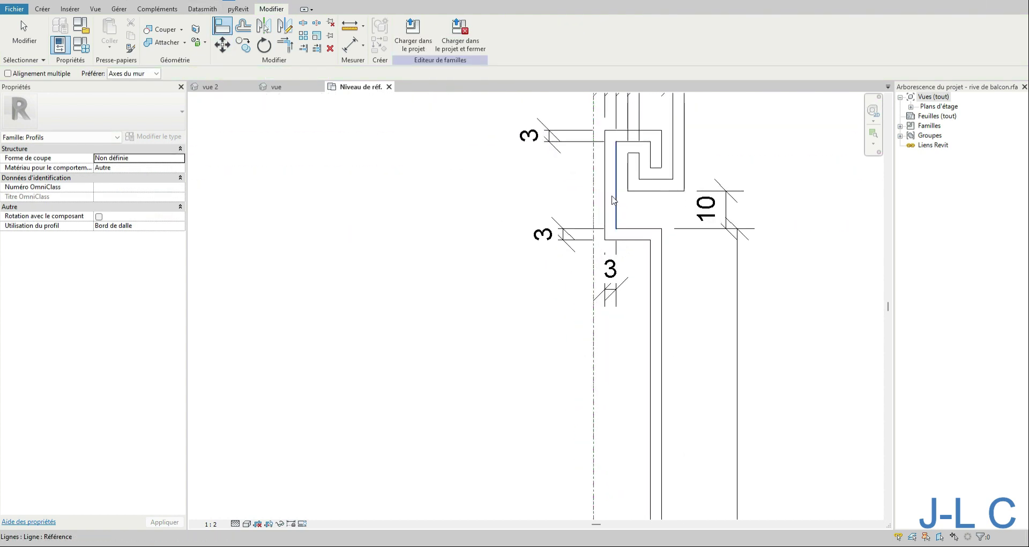
{"action": "left_click", "coordinate": [605, 204]}
{"action": "scroll", "coordinate": [608, 209], "scroll_direction": "down", "scroll_amount": 3}
{"action": "scroll", "coordinate": [615, 465], "scroll_direction": "up", "scroll_amount": 3}
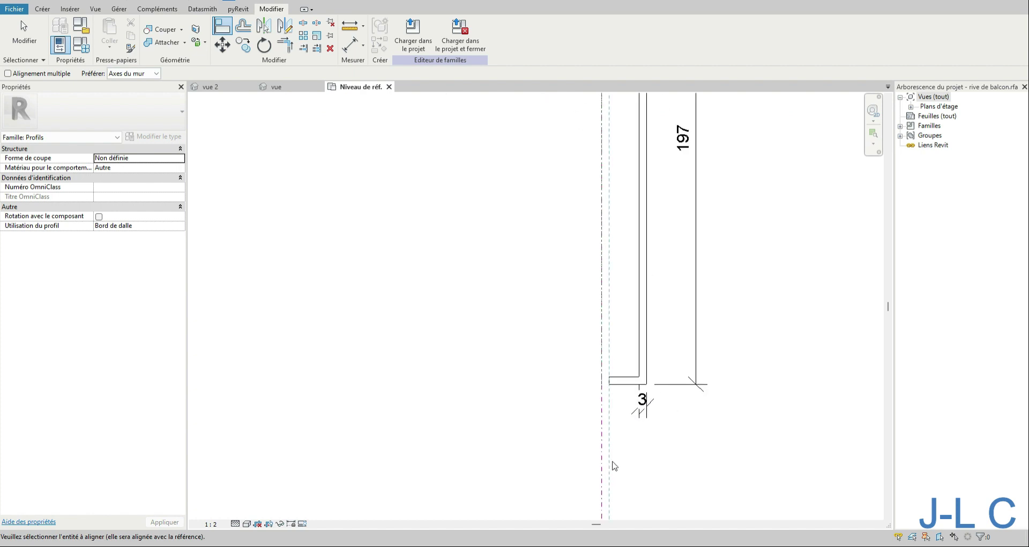
{"action": "scroll", "coordinate": [614, 445], "scroll_direction": "up", "scroll_amount": 2}
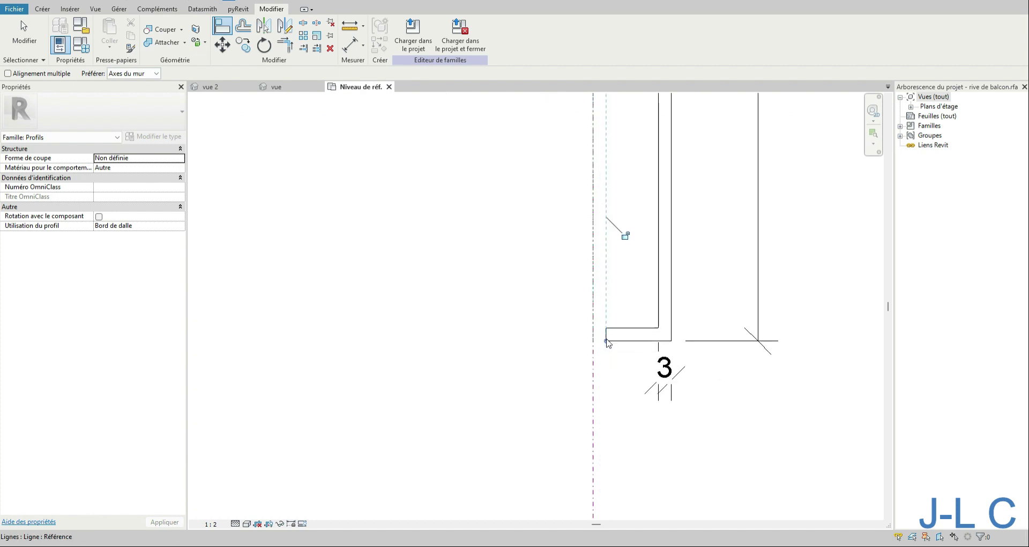
{"action": "left_click", "coordinate": [624, 234]}
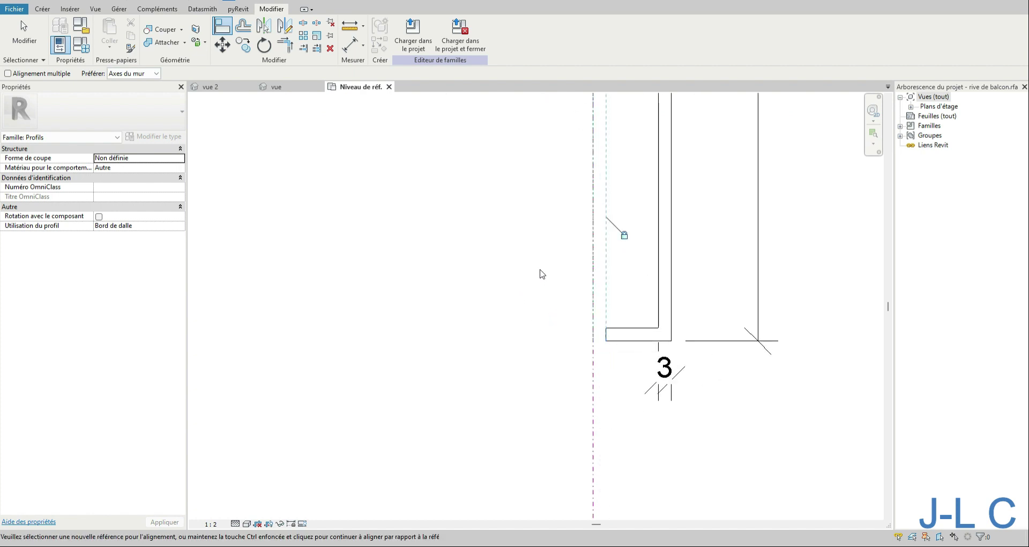
- Add an aligned dimension for the thickness of the bottom return, placed beyond the vertical centre plane
{"action": "scroll", "coordinate": [524, 267], "scroll_direction": "down", "scroll_amount": 2}
{"action": "scroll", "coordinate": [596, 440], "scroll_direction": "down", "scroll_amount": 3}
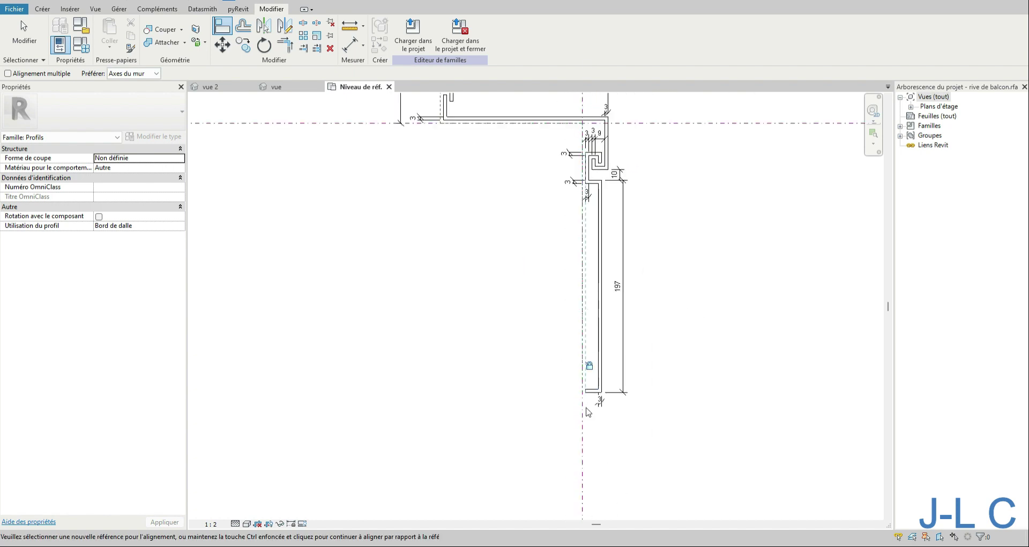
{"action": "scroll", "coordinate": [587, 412], "scroll_direction": "up", "scroll_amount": 4}
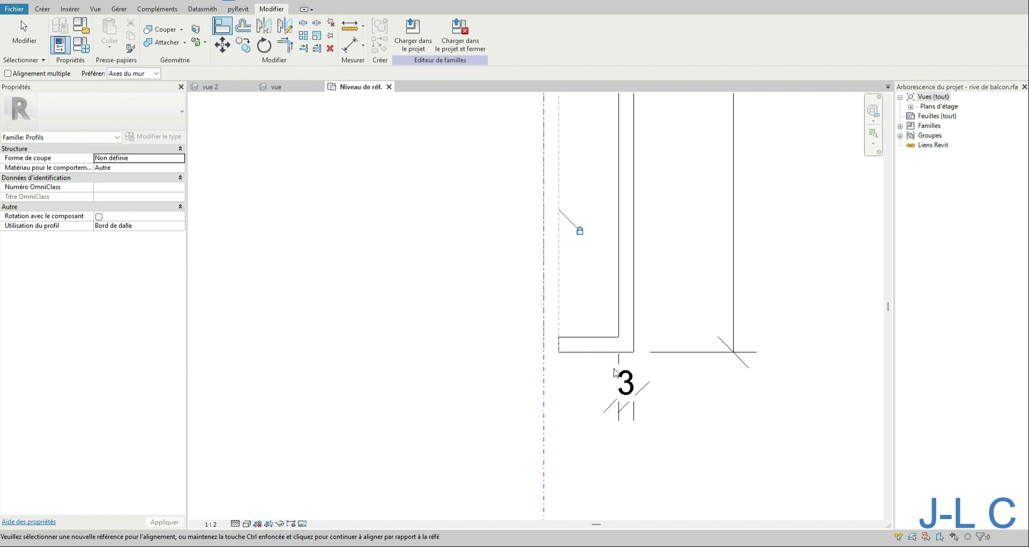
{"action": "left_click", "coordinate": [40, 10]}
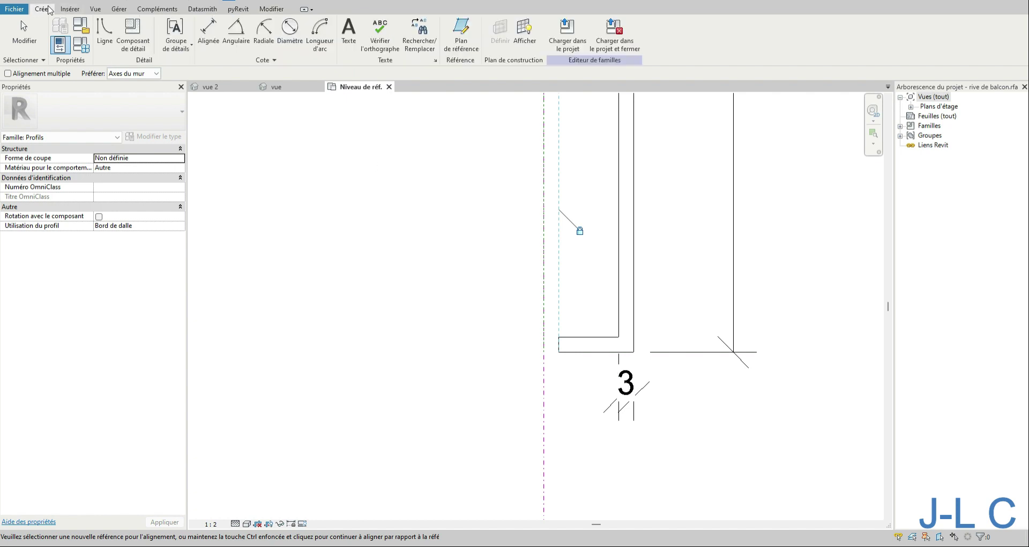
{"action": "left_click", "coordinate": [210, 31]}
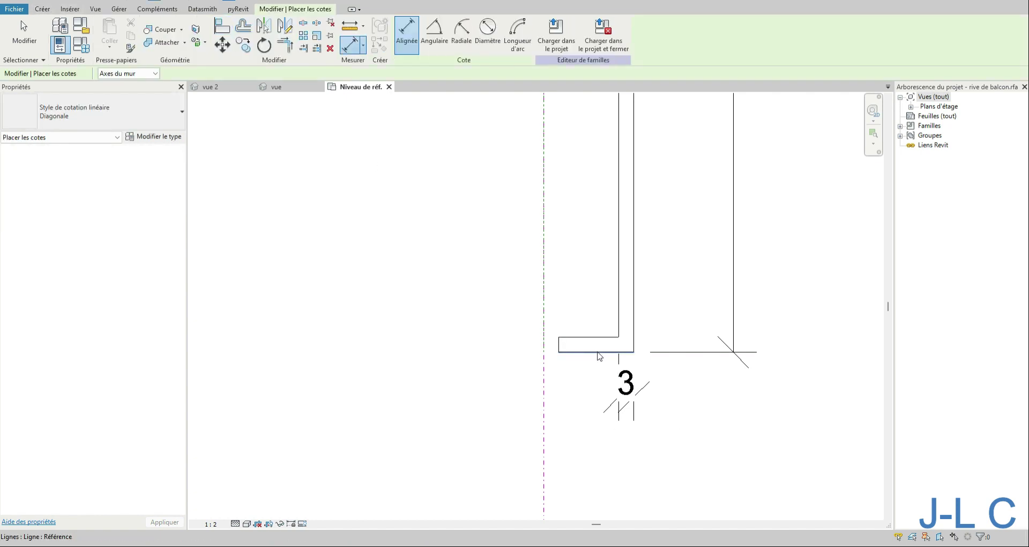
{"action": "left_click", "coordinate": [596, 352]}
{"action": "left_click", "coordinate": [597, 337]}
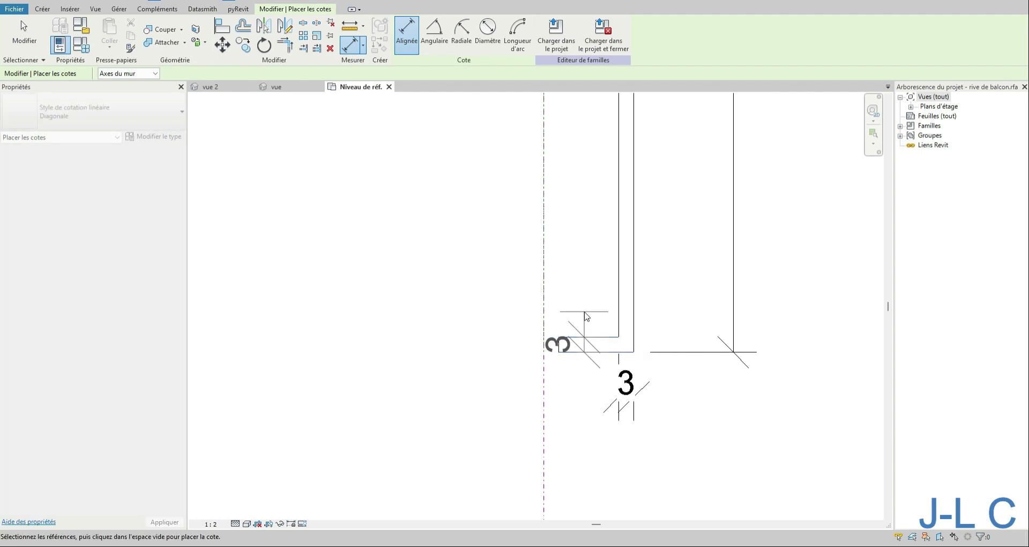
{"action": "left_click", "coordinate": [499, 295]}
{"action": "scroll", "coordinate": [484, 341], "scroll_direction": "down", "scroll_amount": 1}
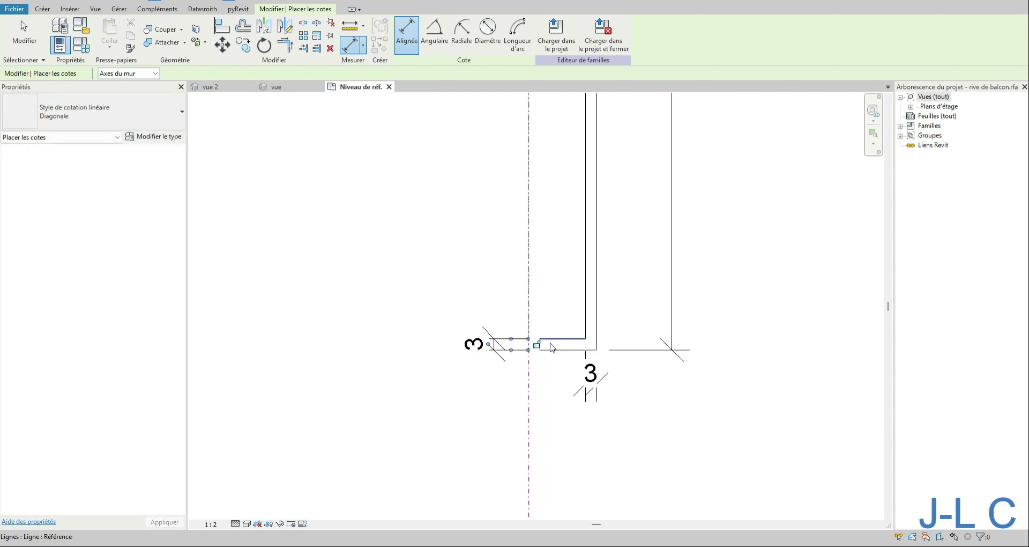
{"action": "left_click", "coordinate": [22, 33]}
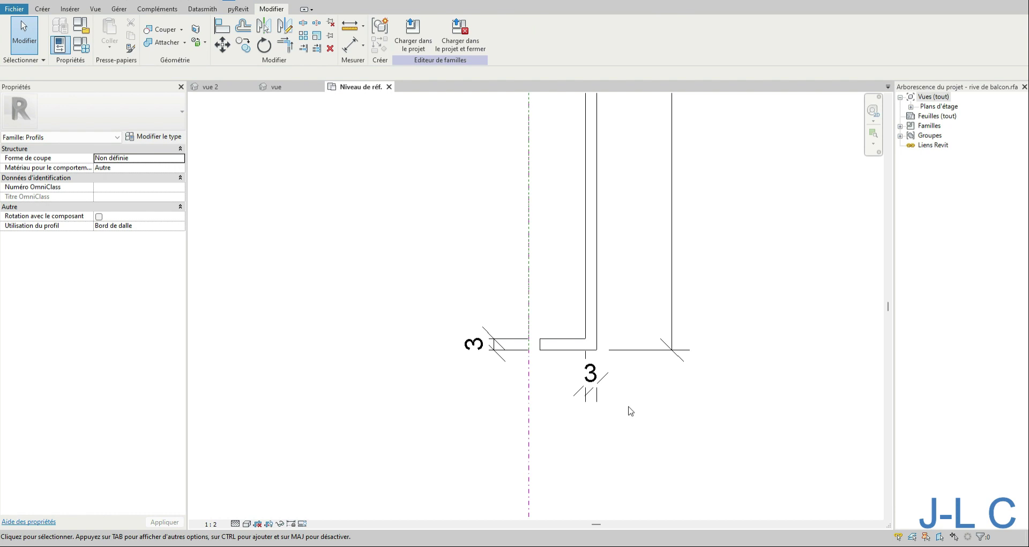
- Try to move the profile's lower leg, hook and their dimensions horizontally to the right to test the profile's constraints
{"action": "left_click", "coordinate": [590, 373]}
{"action": "scroll", "coordinate": [628, 405], "scroll_direction": "down", "scroll_amount": 5}
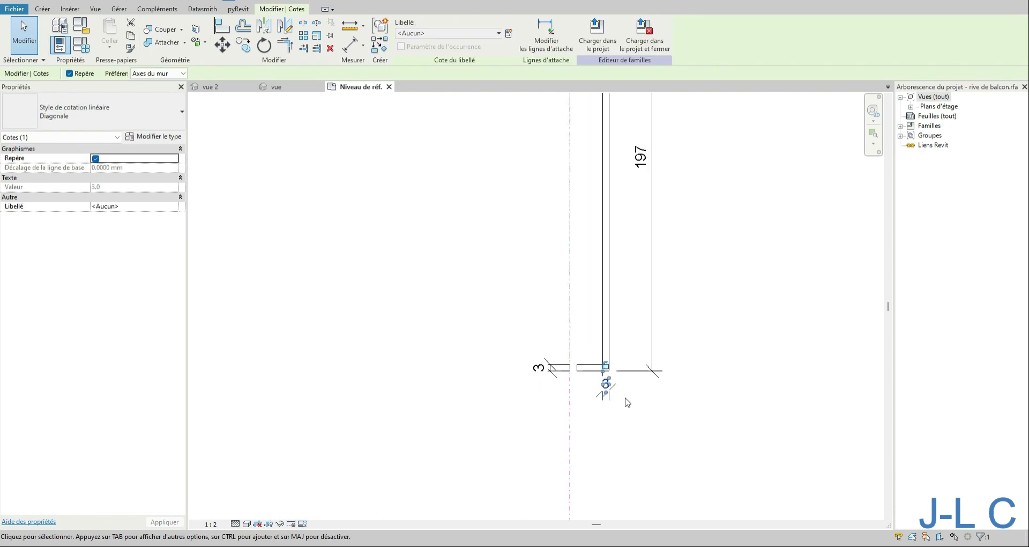
{"action": "scroll", "coordinate": [514, 253], "scroll_direction": "up", "scroll_amount": 5}
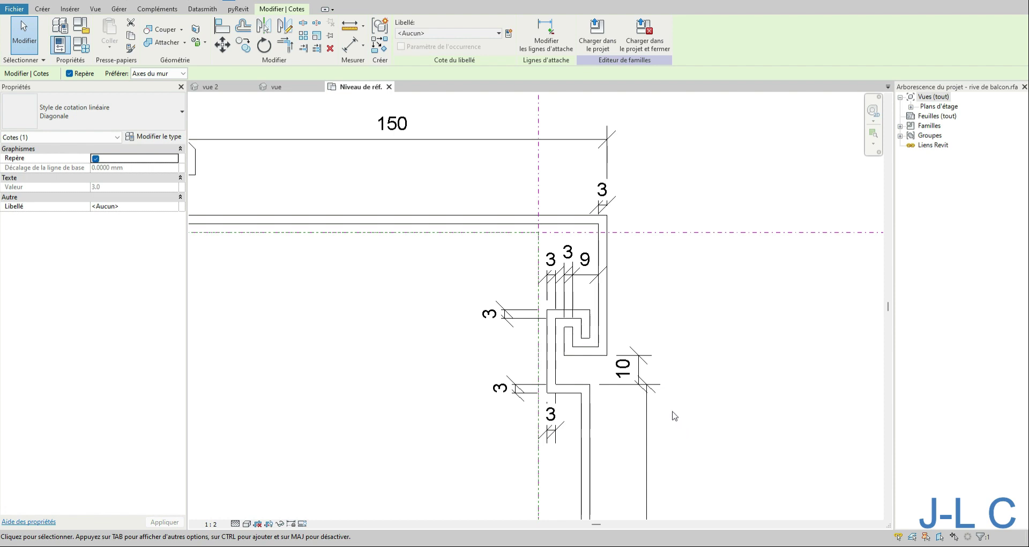
{"action": "scroll", "coordinate": [673, 414], "scroll_direction": "down", "scroll_amount": 3}
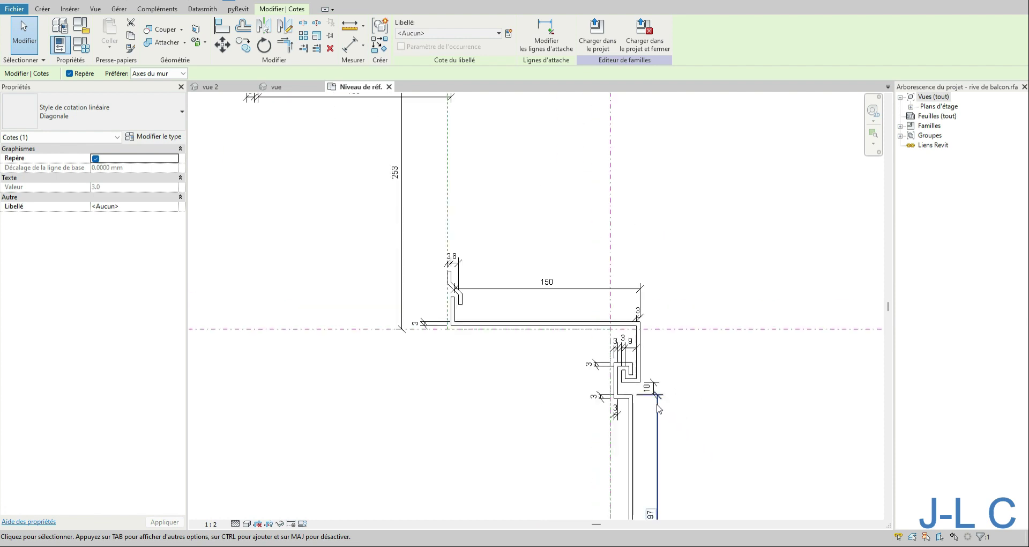
{"action": "scroll", "coordinate": [525, 327], "scroll_direction": "down", "scroll_amount": 2}
{"action": "left_click_drag", "start_coordinate": [547, 293], "coordinate": [665, 495]}
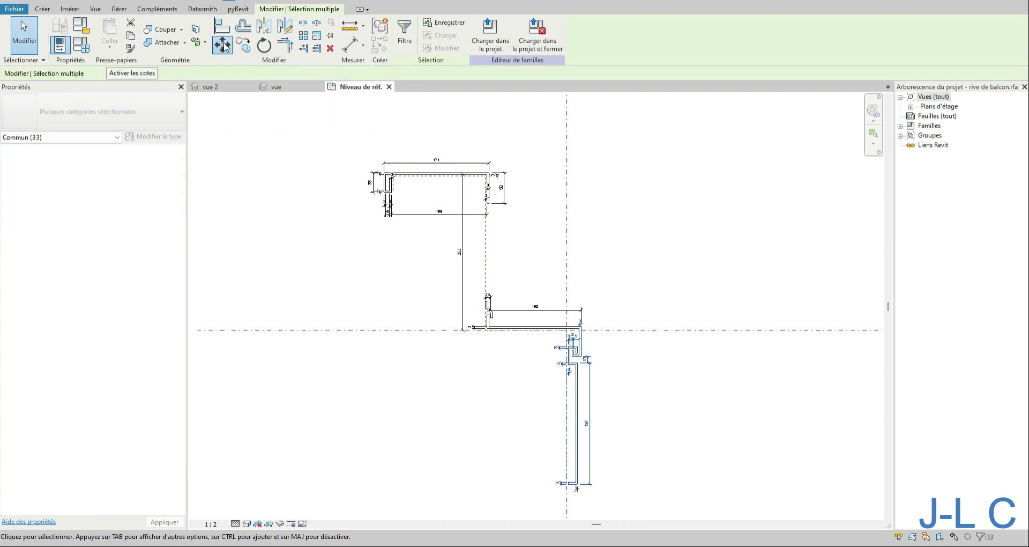
{"action": "left_click", "coordinate": [223, 45]}
{"action": "left_click", "coordinate": [674, 424]}
{"action": "left_click", "coordinate": [720, 423]}
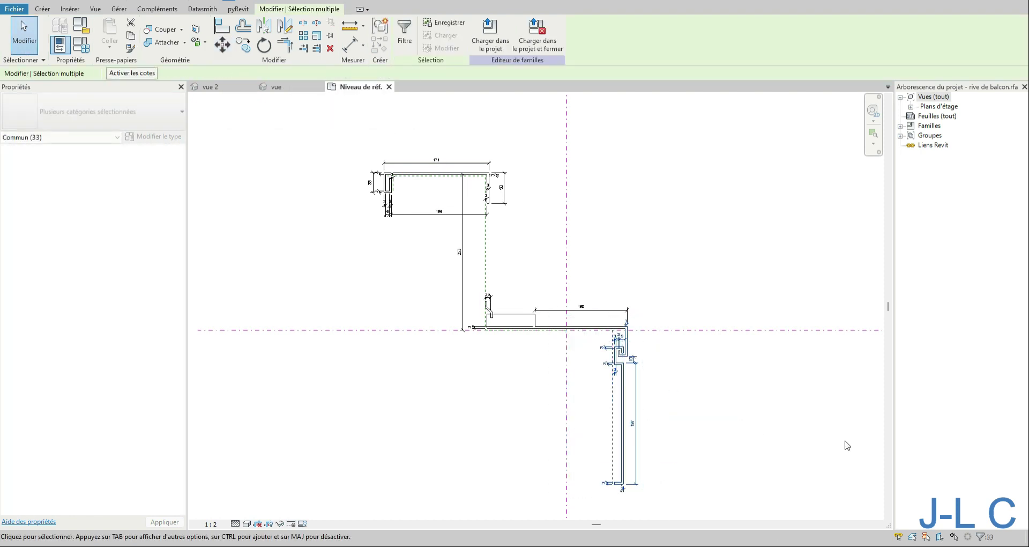
{"action": "left_click", "coordinate": [761, 443]}
{"action": "scroll", "coordinate": [692, 407], "scroll_direction": "up", "scroll_amount": 2}
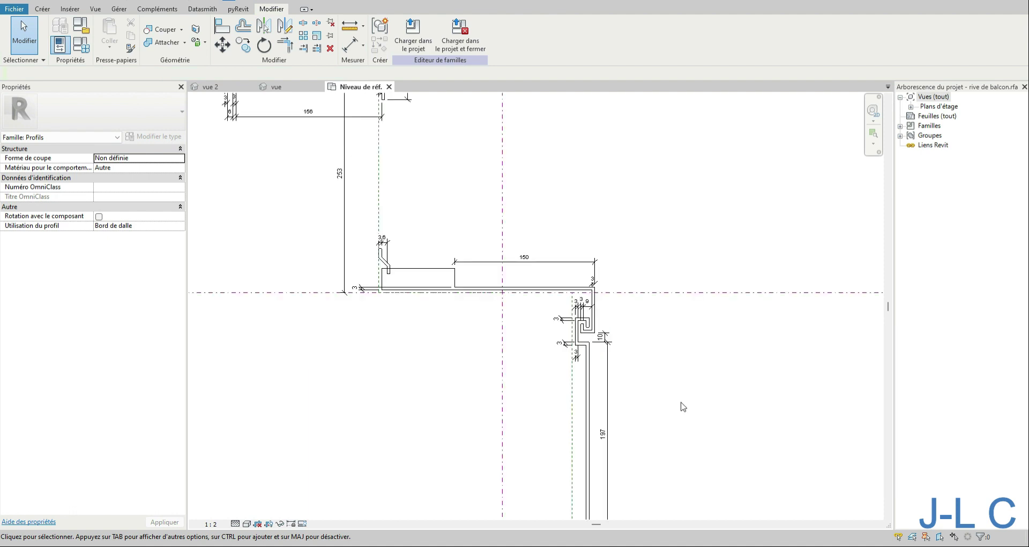
{"action": "scroll", "coordinate": [667, 407], "scroll_direction": "down", "scroll_amount": 2}
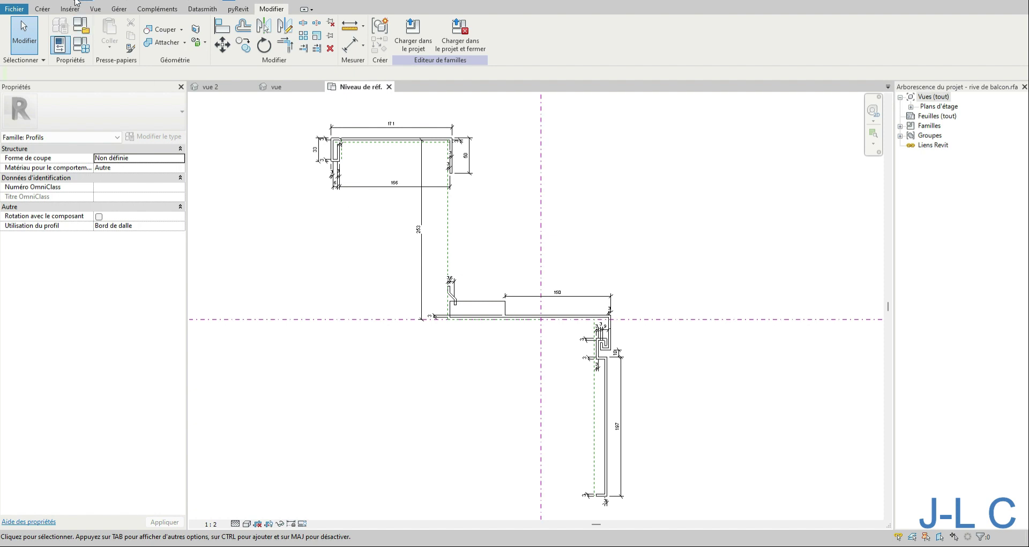
- Add an aligned dimension for the thickness of the short upstand at the left end of the 150 mm flange
{"action": "scroll", "coordinate": [496, 297], "scroll_direction": "up", "scroll_amount": 3}
{"action": "scroll", "coordinate": [499, 300], "scroll_direction": "up", "scroll_amount": 5}
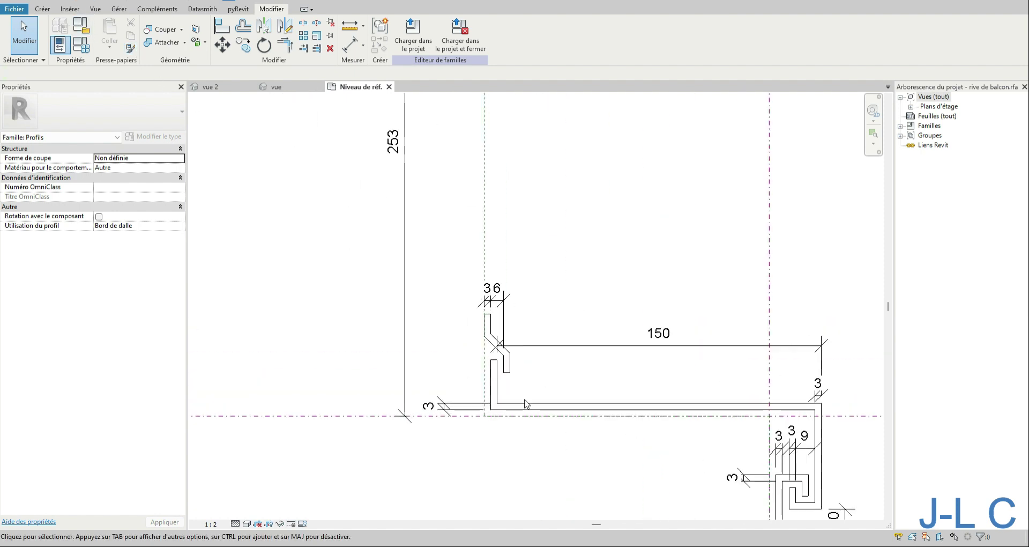
{"action": "left_click", "coordinate": [43, 9]}
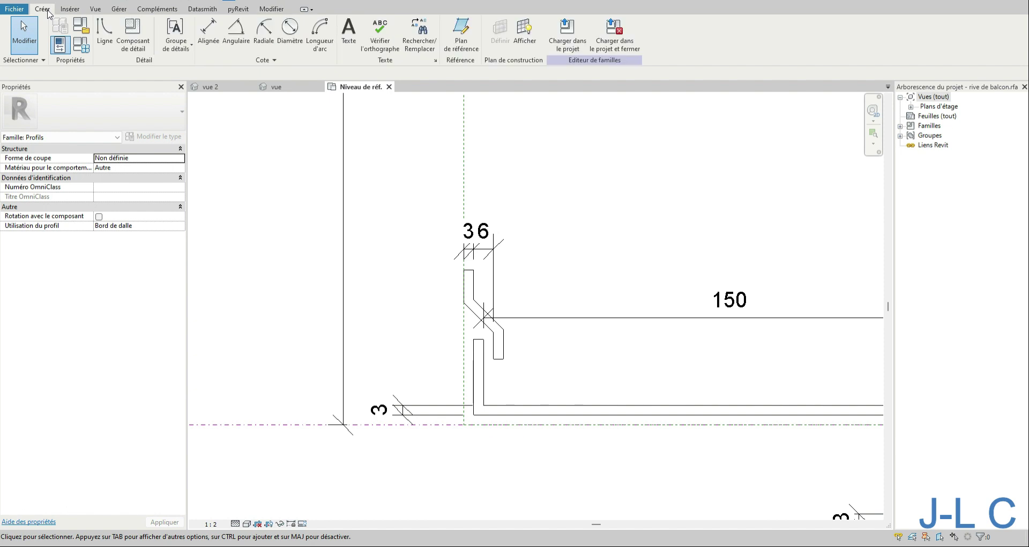
{"action": "left_click", "coordinate": [209, 32]}
{"action": "left_click", "coordinate": [473, 381]}
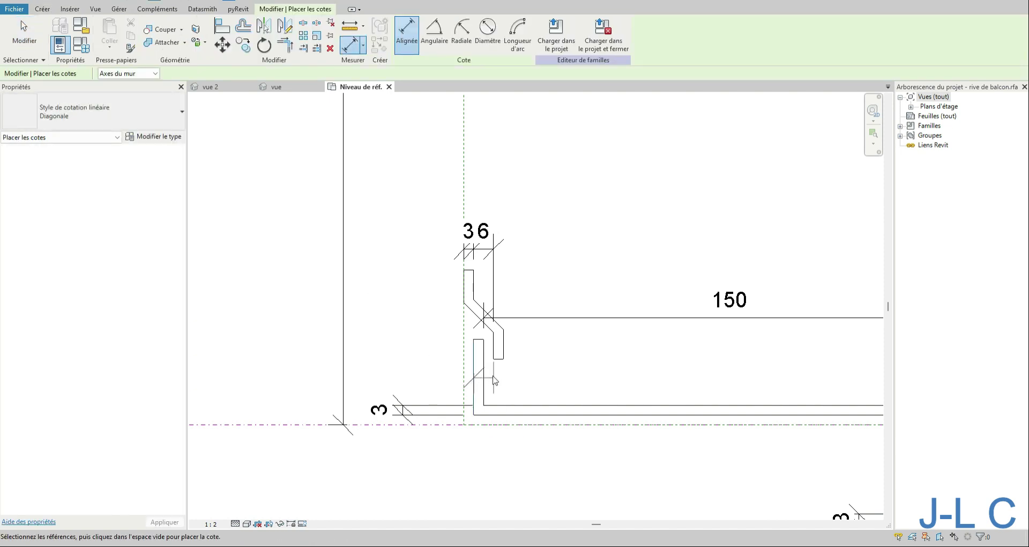
{"action": "left_click", "coordinate": [483, 375]}
{"action": "left_click", "coordinate": [435, 352]}
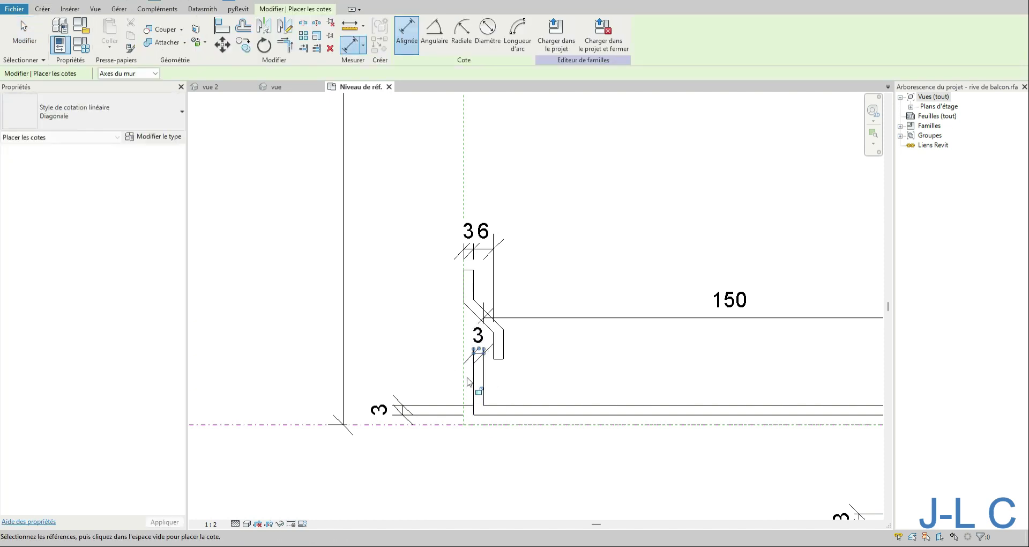
{"action": "left_click", "coordinate": [25, 32]}
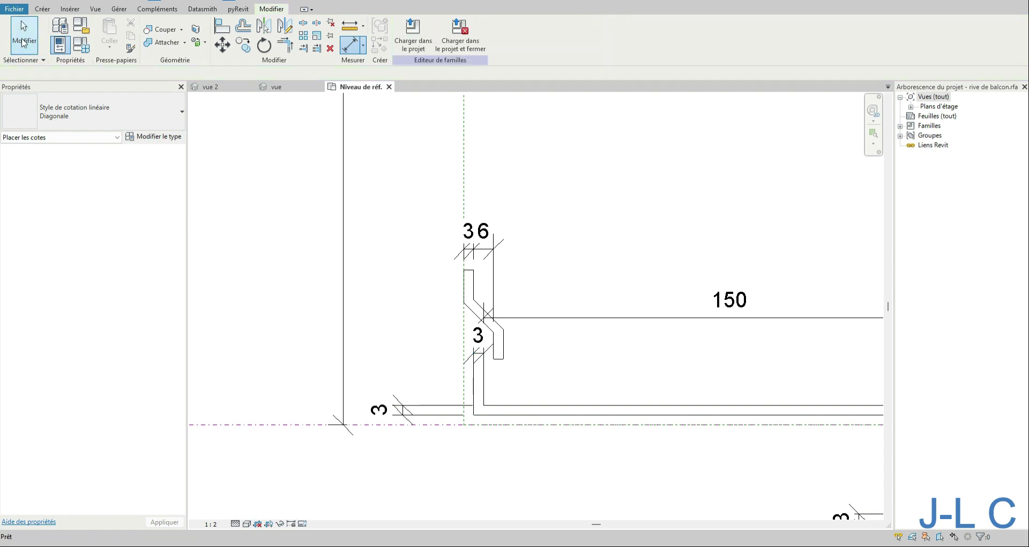
- Move the lower leg, hook and their dimensions about 85 mm horizontally to the right to retest the profile's constraints
{"action": "scroll", "coordinate": [322, 241], "scroll_direction": "down", "scroll_amount": 4}
{"action": "scroll", "coordinate": [530, 304], "scroll_direction": "down", "scroll_amount": 2}
{"action": "left_click_drag", "start_coordinate": [433, 249], "coordinate": [589, 522]}
{"action": "key", "text": "m"}
{"action": "key", "text": "v"}
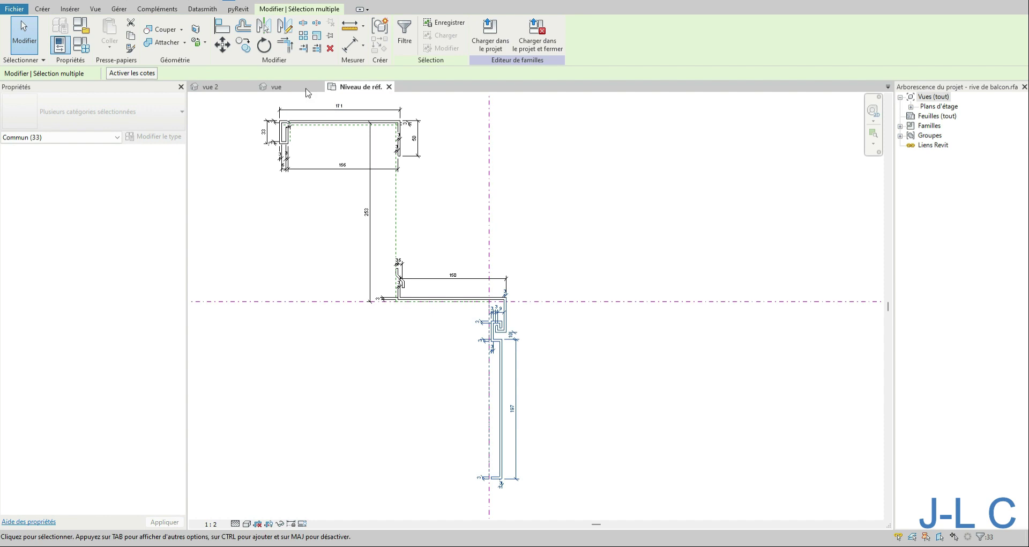
{"action": "left_click", "coordinate": [614, 399]}
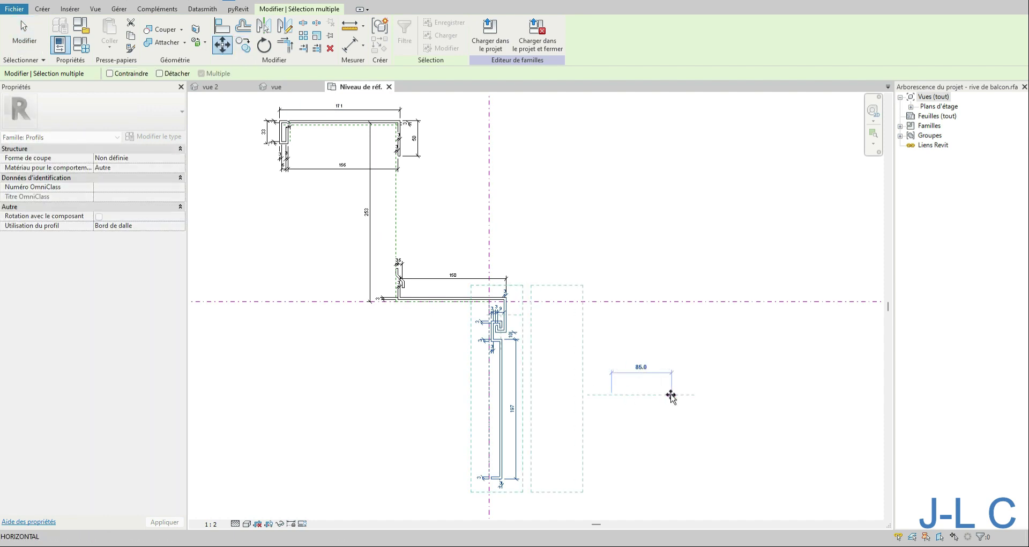
{"action": "left_click", "coordinate": [672, 398]}
{"action": "scroll", "coordinate": [485, 314], "scroll_direction": "up", "scroll_amount": 2}
{"action": "scroll", "coordinate": [485, 314], "scroll_direction": "up", "scroll_amount": 1}
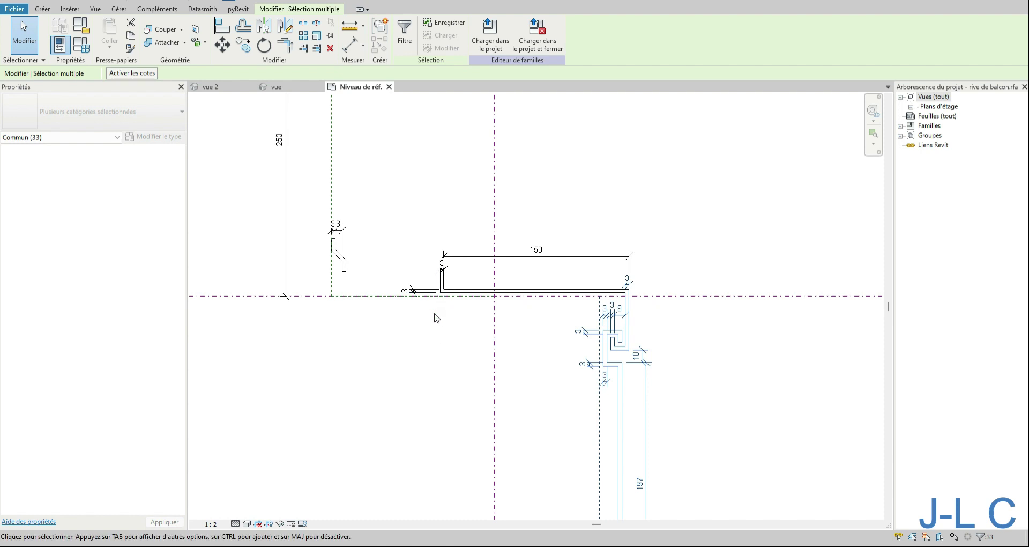
- Check the lock on the 150 mm flange dimension and undo the last horizontal move of the profile's lower leg and hook
{"action": "scroll", "coordinate": [437, 318], "scroll_direction": "down", "scroll_amount": 2}
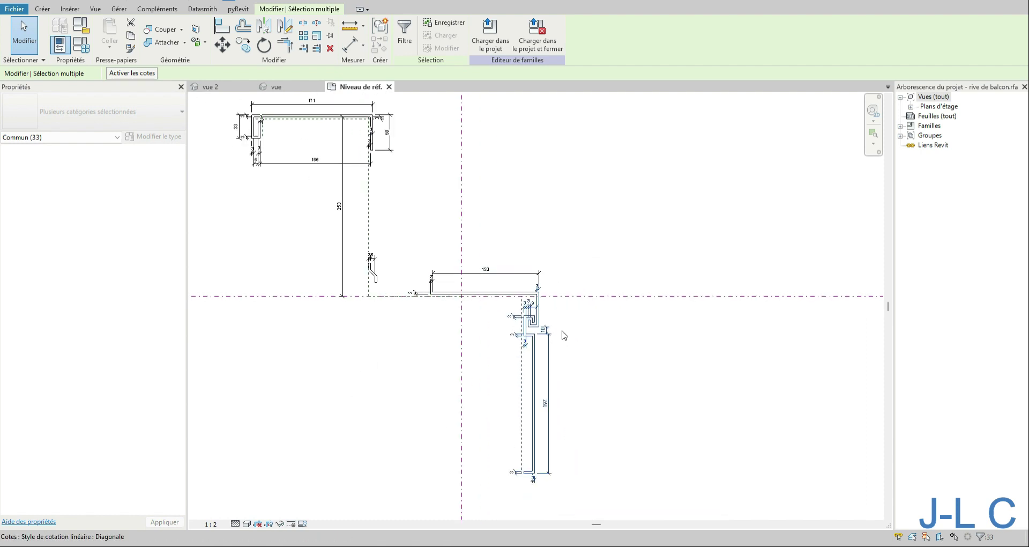
{"action": "scroll", "coordinate": [443, 362], "scroll_direction": "down", "scroll_amount": 1}
{"action": "scroll", "coordinate": [362, 153], "scroll_direction": "up", "scroll_amount": 1}
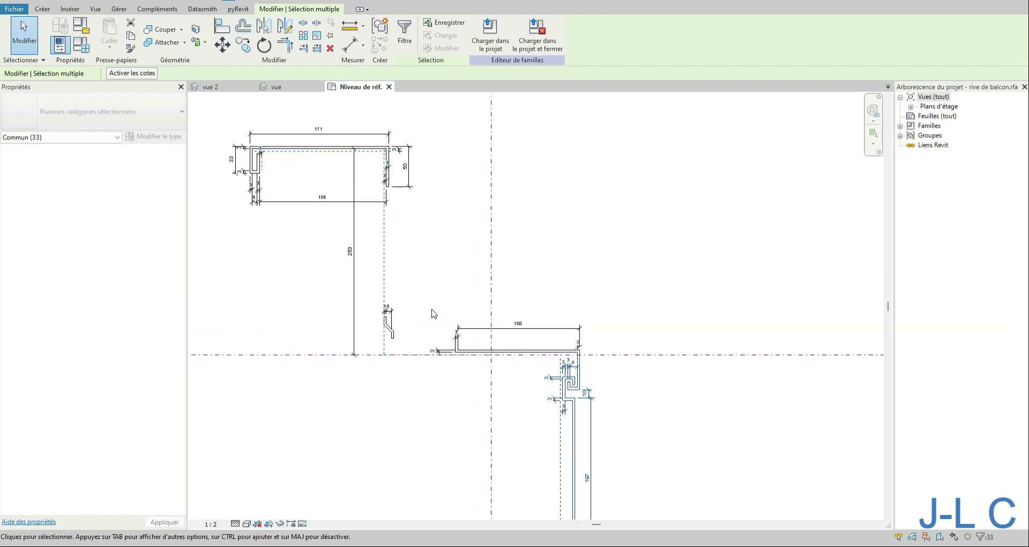
{"action": "left_click", "coordinate": [483, 235]}
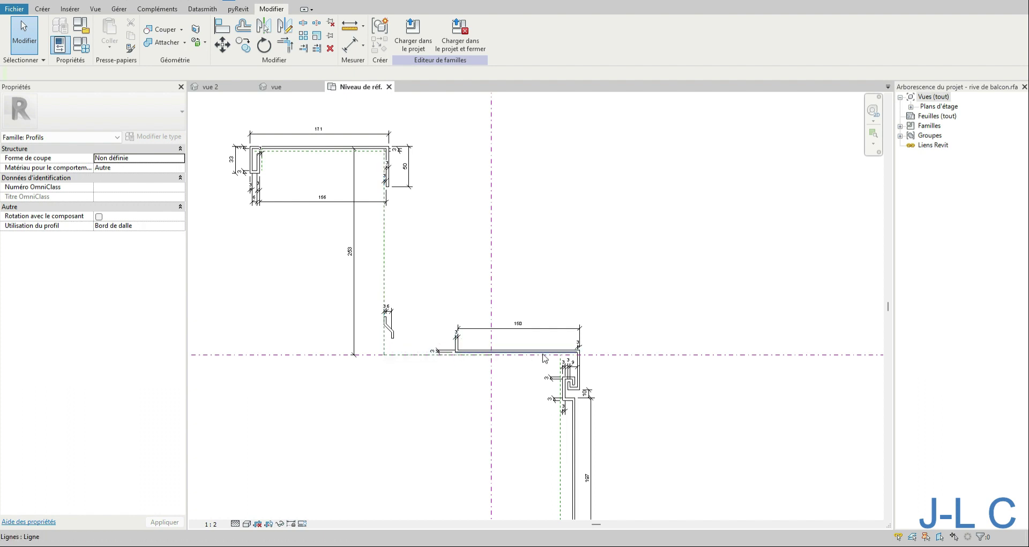
{"action": "left_click", "coordinate": [548, 334]}
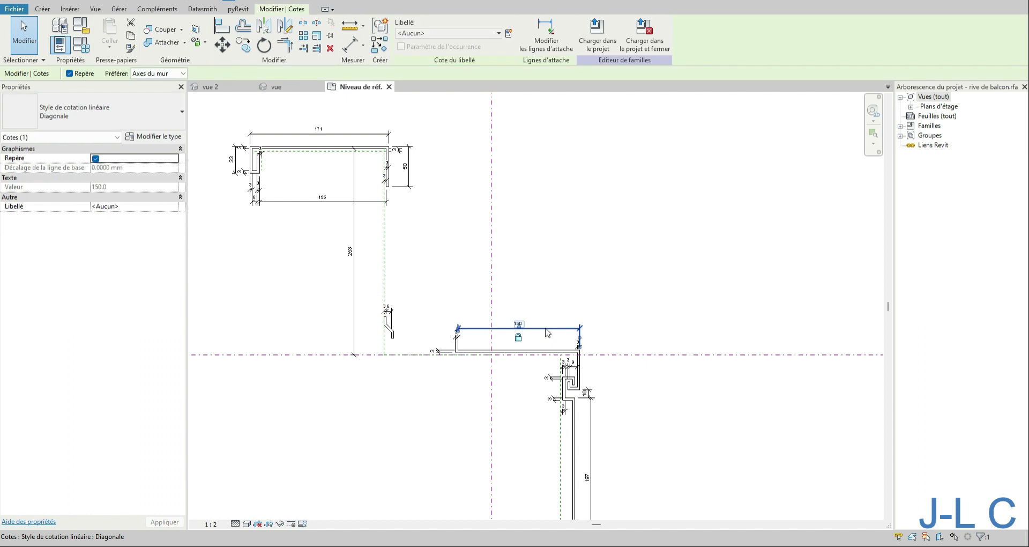
{"action": "left_click", "coordinate": [519, 338]}
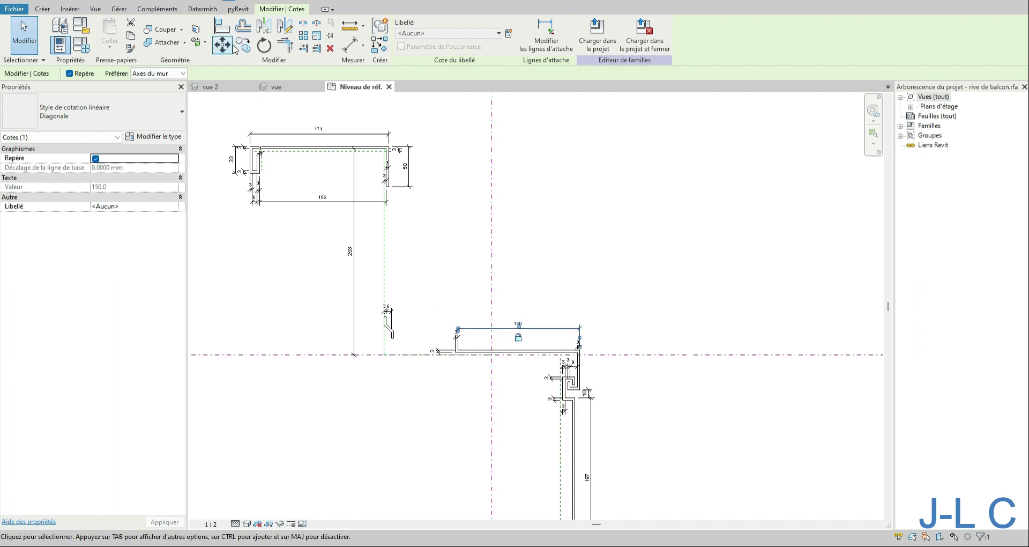
{"action": "left_click", "coordinate": [80, 1]}
- Add and lock an aligned dimension between the dashed vertical reference plane and the outer face of the flange's short upstand
{"action": "scroll", "coordinate": [395, 298], "scroll_direction": "up", "scroll_amount": 5}
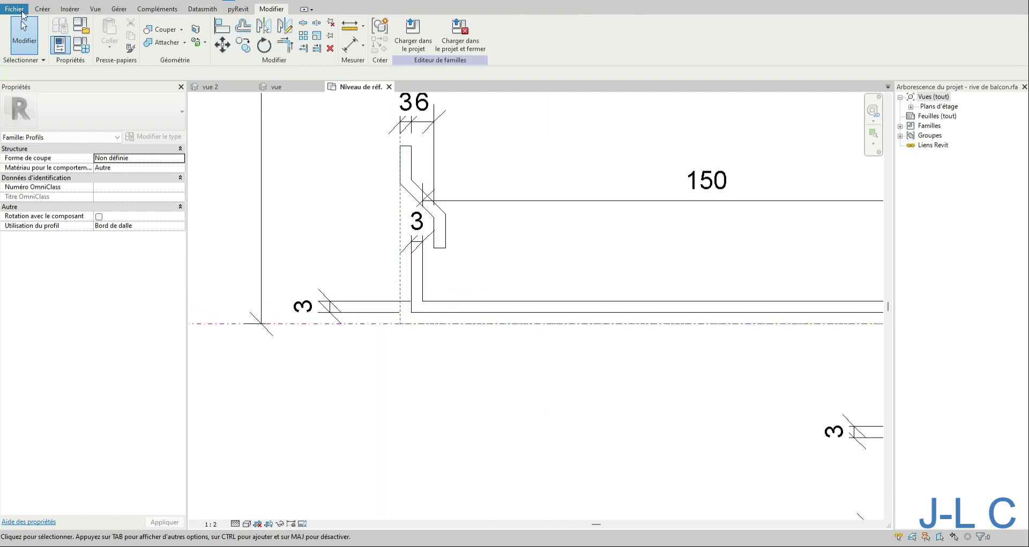
{"action": "left_click", "coordinate": [42, 9]}
{"action": "left_click", "coordinate": [208, 33]}
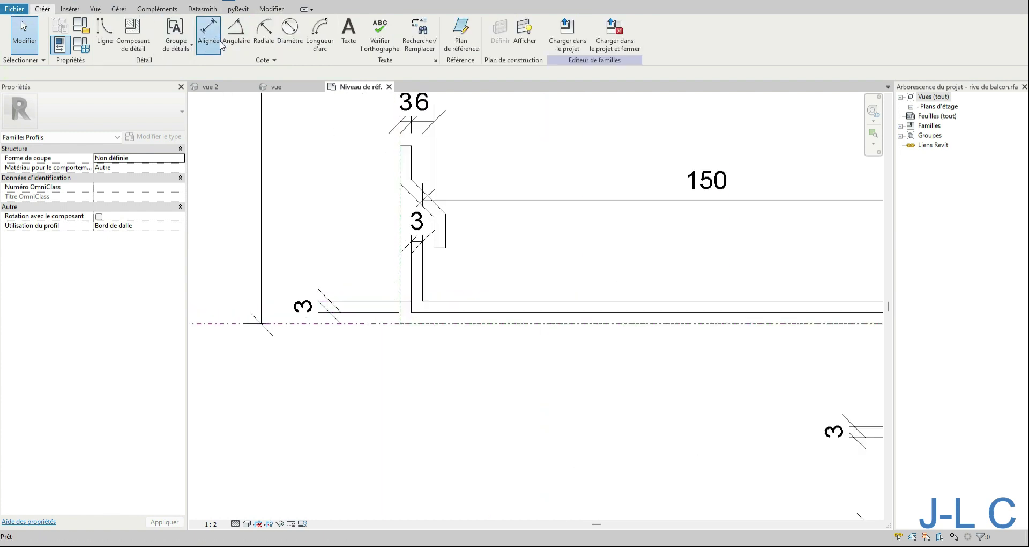
{"action": "left_click", "coordinate": [400, 283]}
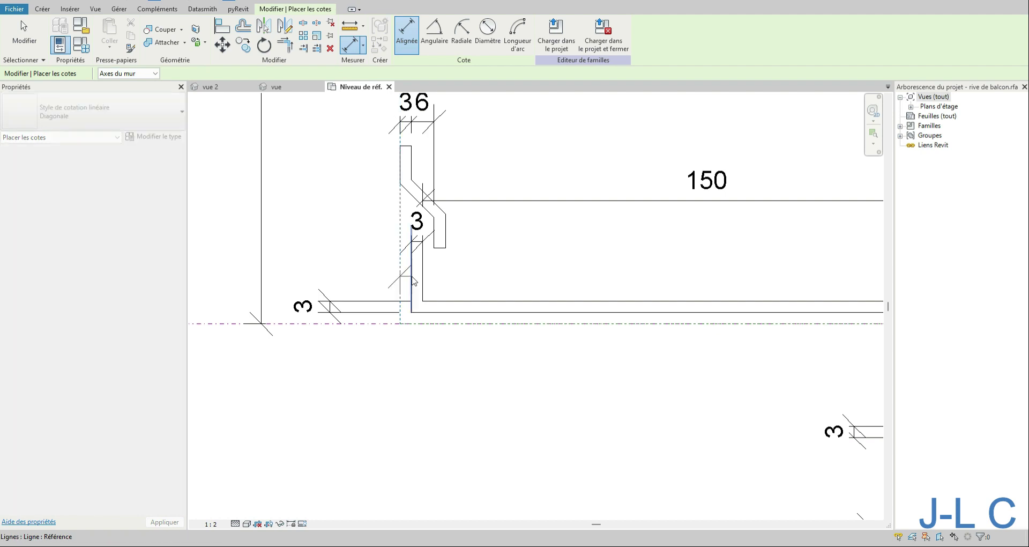
{"action": "left_click", "coordinate": [411, 287]}
{"action": "left_click", "coordinate": [436, 395]}
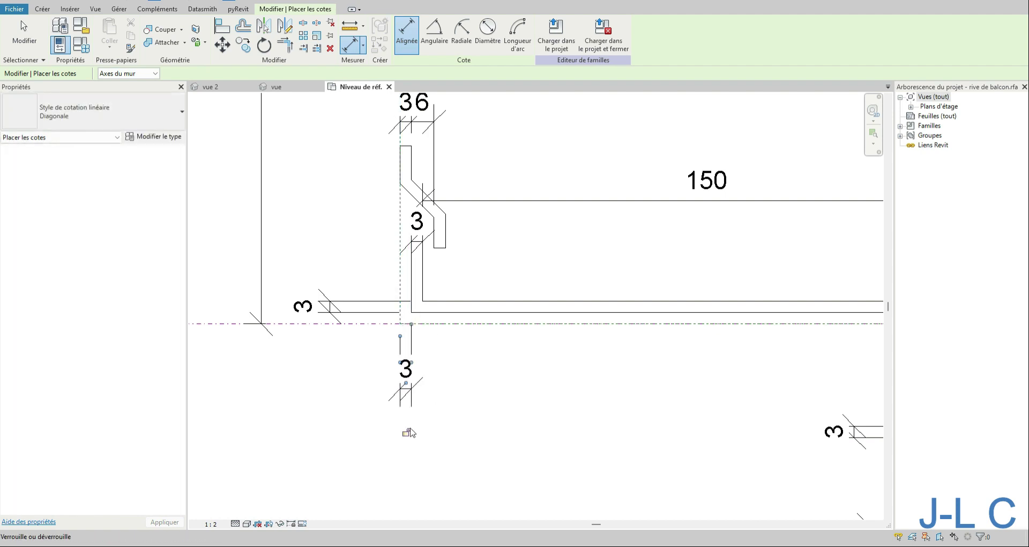
{"action": "scroll", "coordinate": [389, 349], "scroll_direction": "down", "scroll_amount": 3}
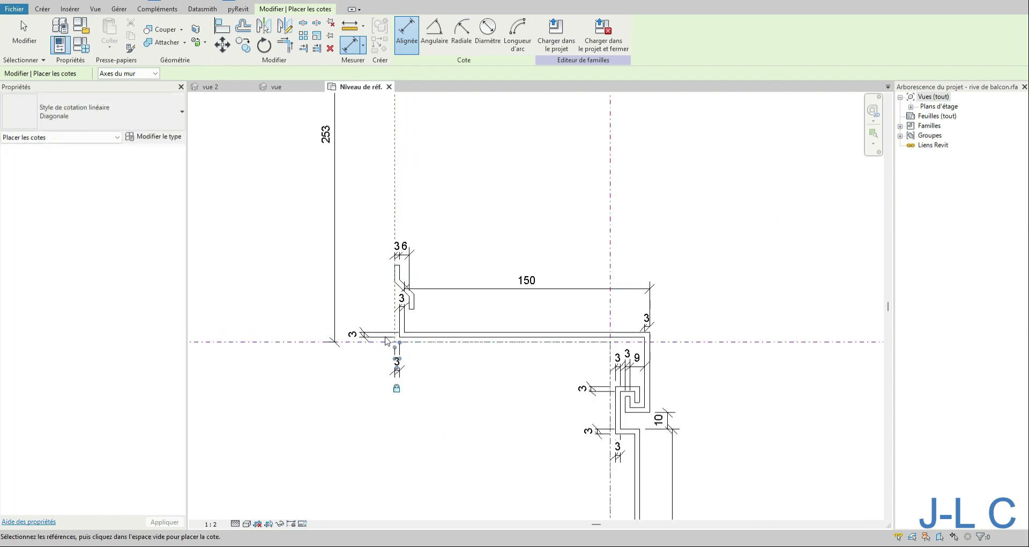
{"action": "left_click", "coordinate": [25, 34]}
- Unlock the 150 mm flange dimension and move the lower leg, hook and their dimensions 100 mm horizontally to the right
{"action": "left_click", "coordinate": [491, 296]}
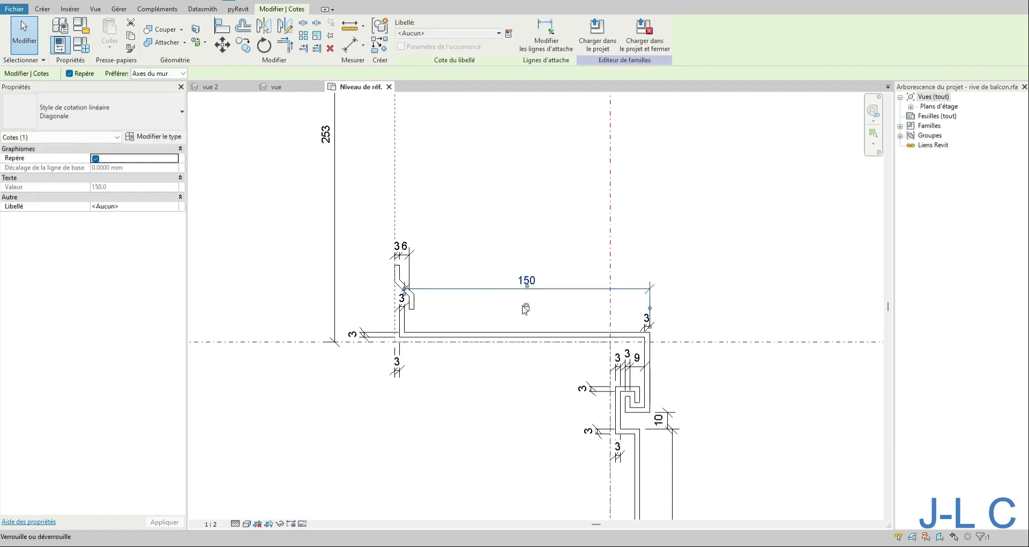
{"action": "scroll", "coordinate": [494, 292], "scroll_direction": "down", "scroll_amount": 3}
{"action": "scroll", "coordinate": [494, 292], "scroll_direction": "down", "scroll_amount": 3}
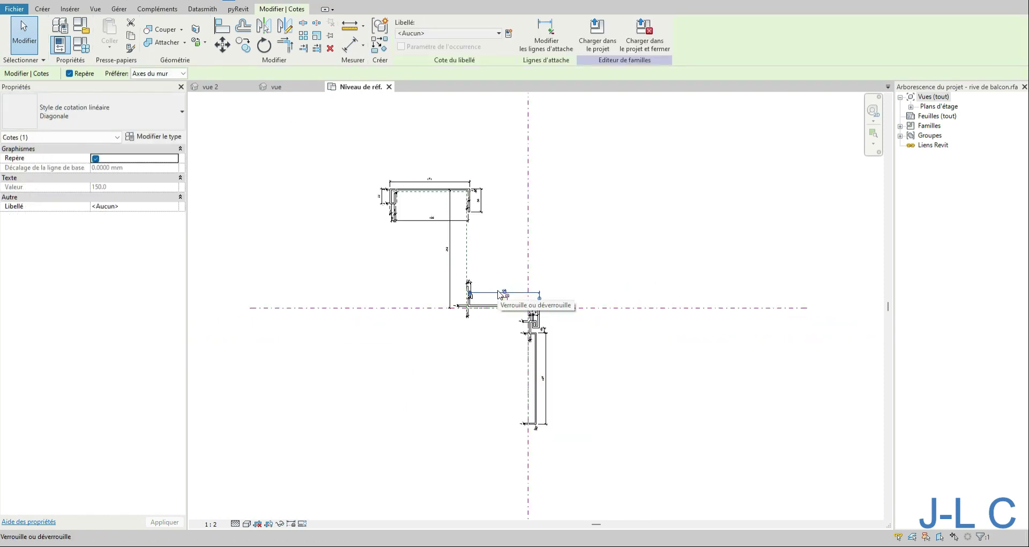
{"action": "left_click_drag", "start_coordinate": [509, 269], "coordinate": [586, 454]}
{"action": "scroll", "coordinate": [554, 413], "scroll_direction": "up", "scroll_amount": 4}
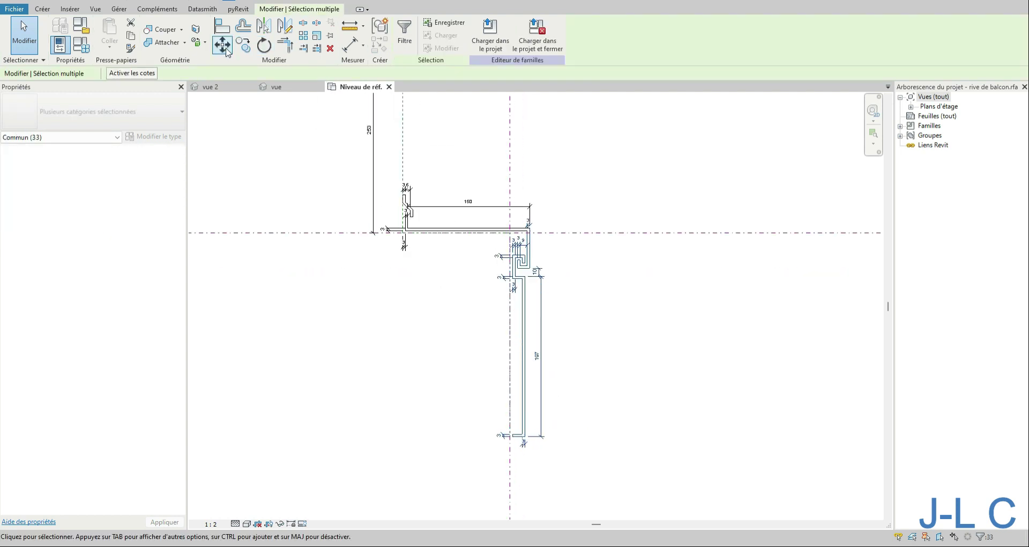
{"action": "left_click", "coordinate": [222, 45]}
{"action": "left_click", "coordinate": [633, 331]}
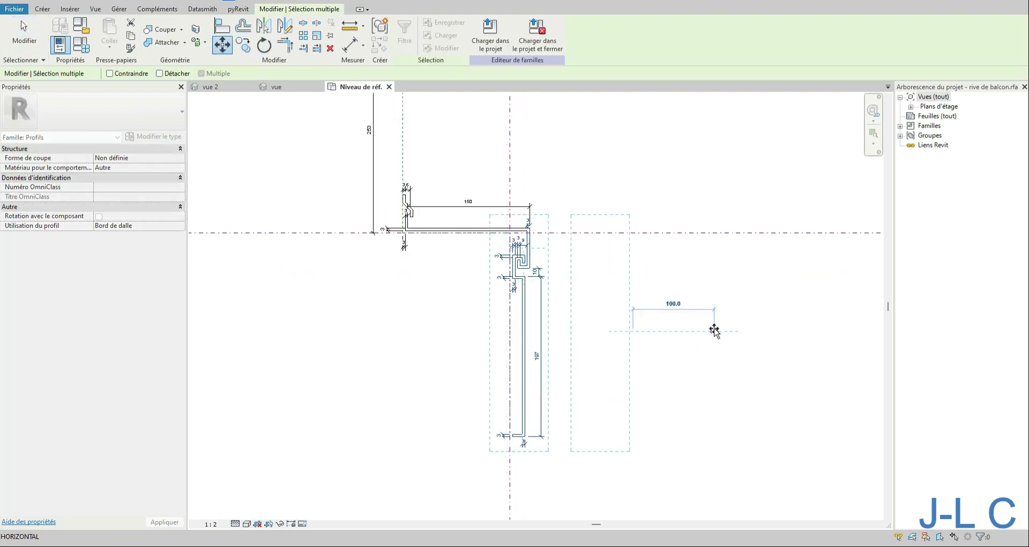
{"action": "left_click", "coordinate": [714, 331]}
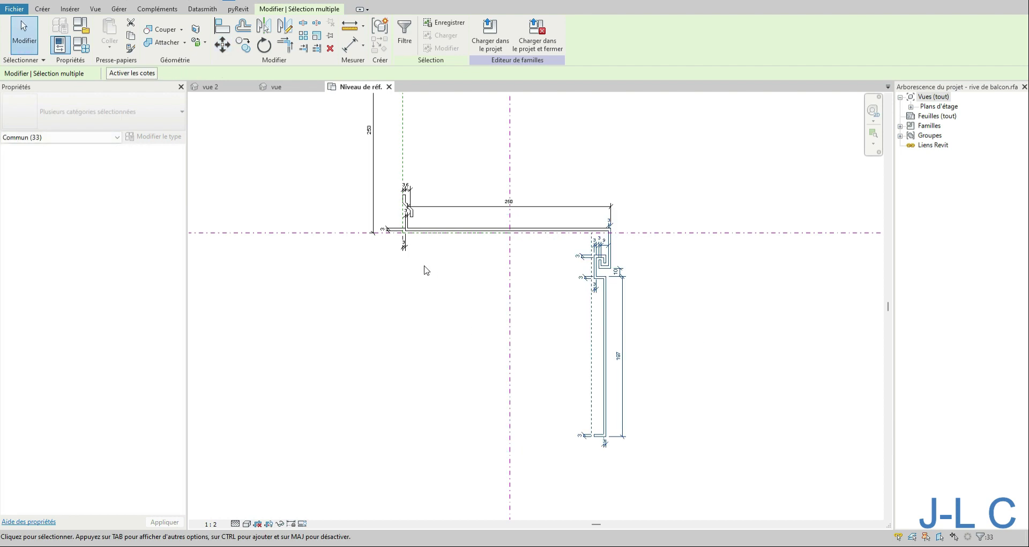
{"action": "scroll", "coordinate": [426, 270], "scroll_direction": "down", "scroll_amount": 2}
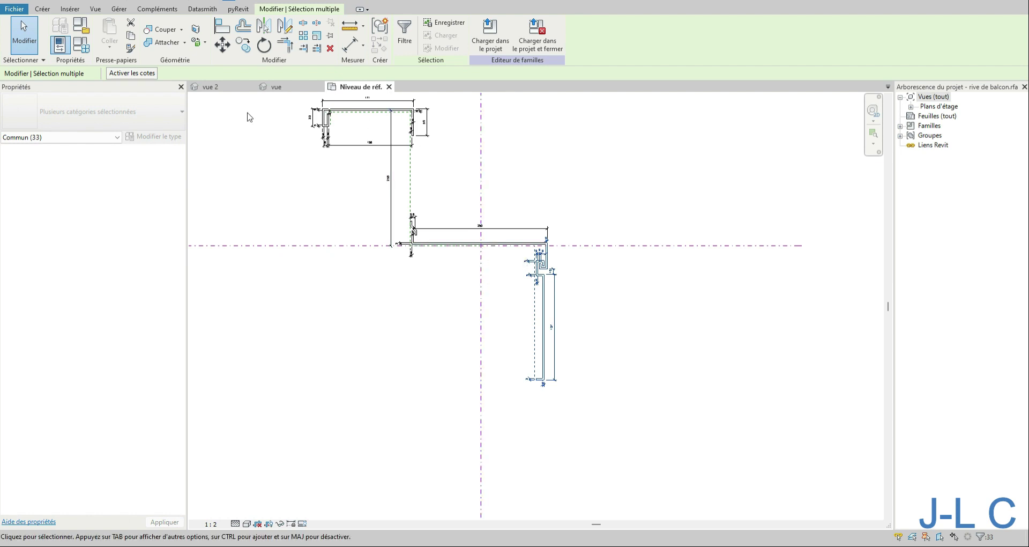
- Examine the long slab edge in the 3D view "vue 2" and return to the profile's "Niveau de réf." view
{"action": "left_click", "coordinate": [230, 88]}
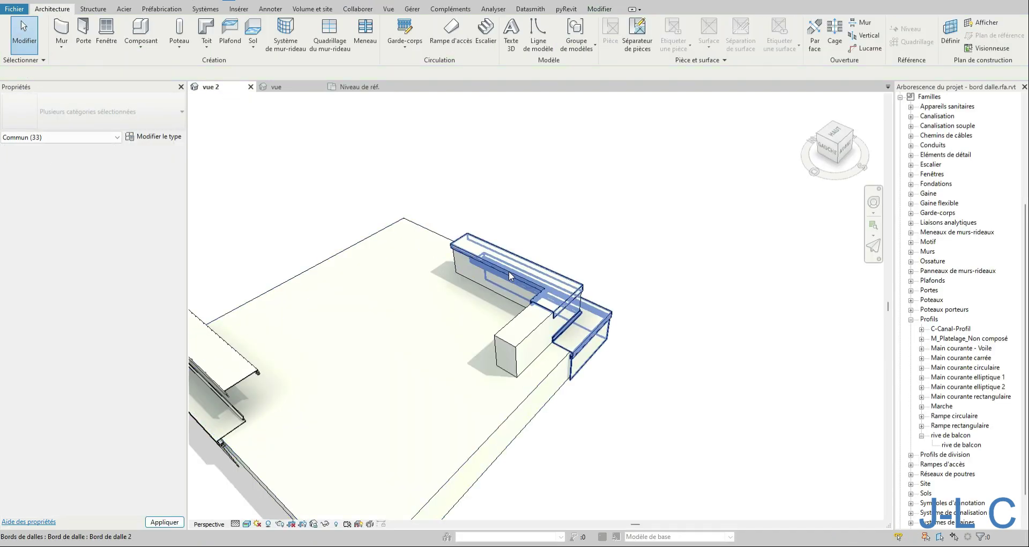
{"action": "key", "text": "Escape"}
{"action": "scroll", "coordinate": [509, 271], "scroll_direction": "down", "scroll_amount": 5}
{"action": "scroll", "coordinate": [434, 399], "scroll_direction": "up", "scroll_amount": 3}
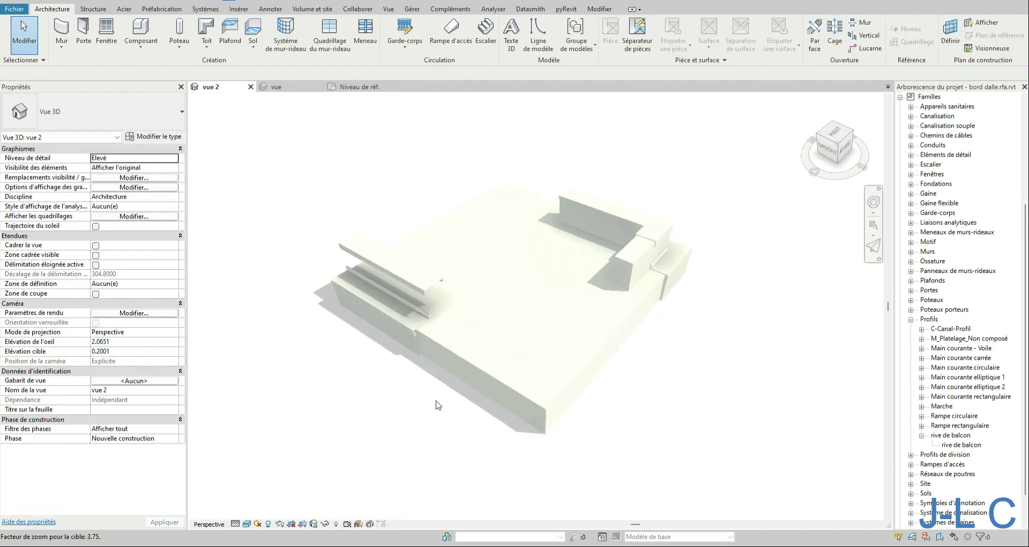
{"action": "left_click", "coordinate": [388, 243]}
{"action": "left_click_drag", "start_coordinate": [413, 316], "coordinate": [513, 375]}
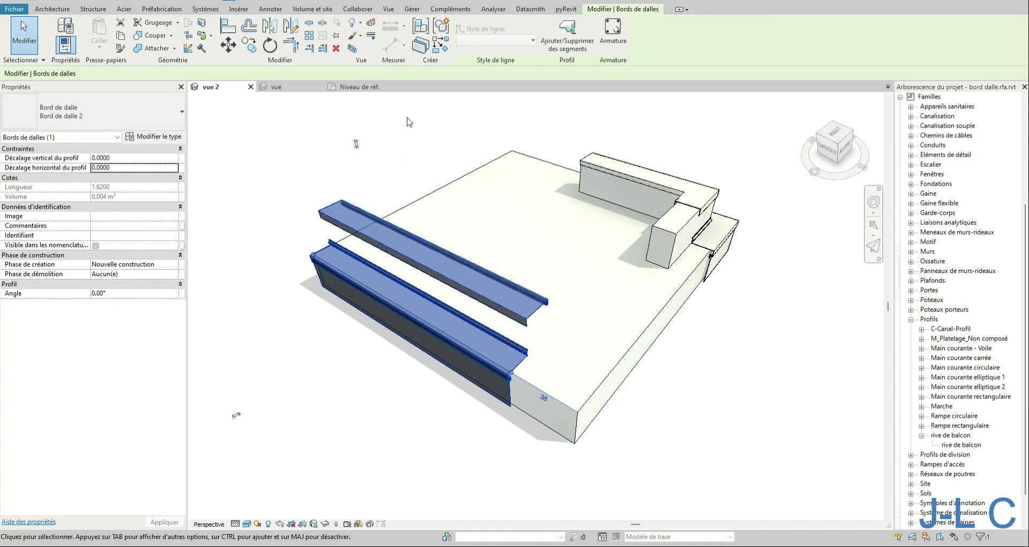
{"action": "left_click", "coordinate": [356, 87]}
{"action": "scroll", "coordinate": [482, 257], "scroll_direction": "up", "scroll_amount": 2}
{"action": "scroll", "coordinate": [580, 364], "scroll_direction": "down", "scroll_amount": 1}
{"action": "scroll", "coordinate": [580, 363], "scroll_direction": "down", "scroll_amount": 2}
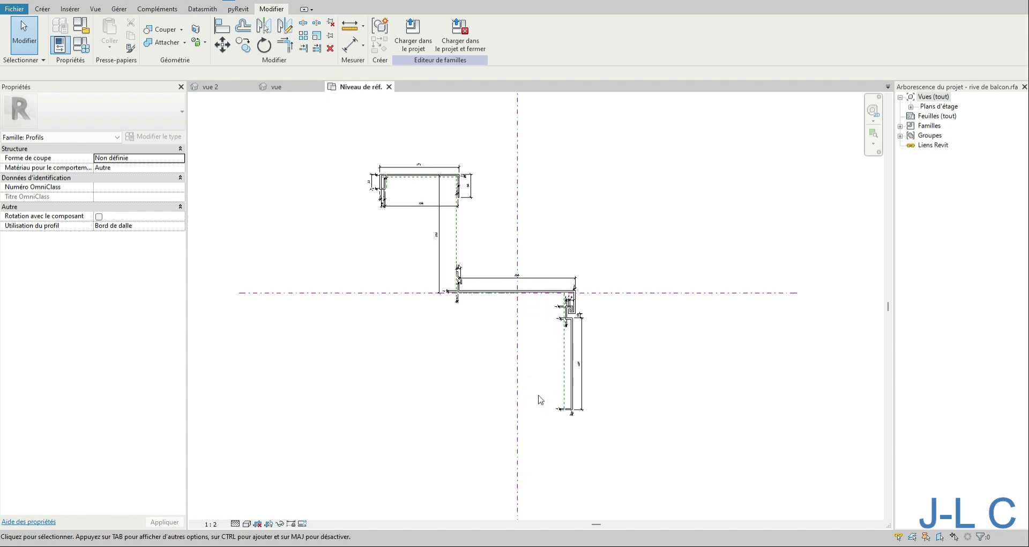
- Add an aligned dimension below the profile between the vertical centre plane and the free end of the bottom return
{"action": "scroll", "coordinate": [531, 410], "scroll_direction": "up", "scroll_amount": 4}
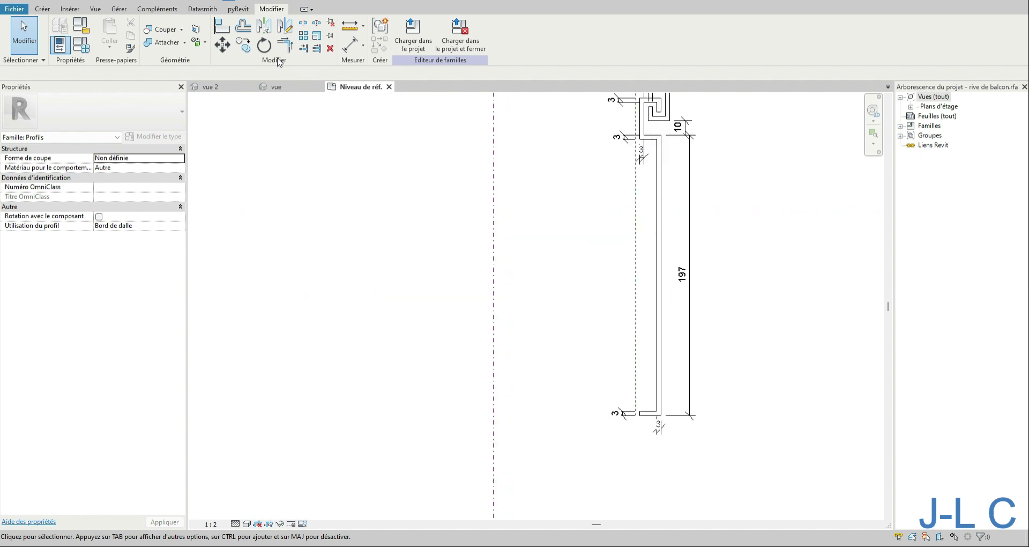
{"action": "left_click", "coordinate": [42, 8]}
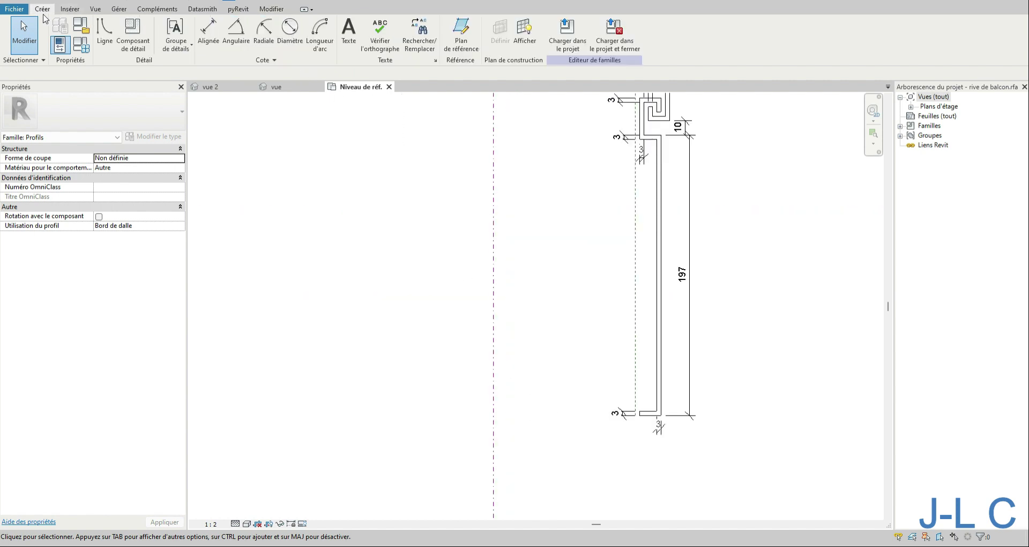
{"action": "left_click", "coordinate": [202, 32]}
{"action": "left_click", "coordinate": [636, 424]}
{"action": "left_click", "coordinate": [494, 420]}
{"action": "left_click", "coordinate": [558, 462]}
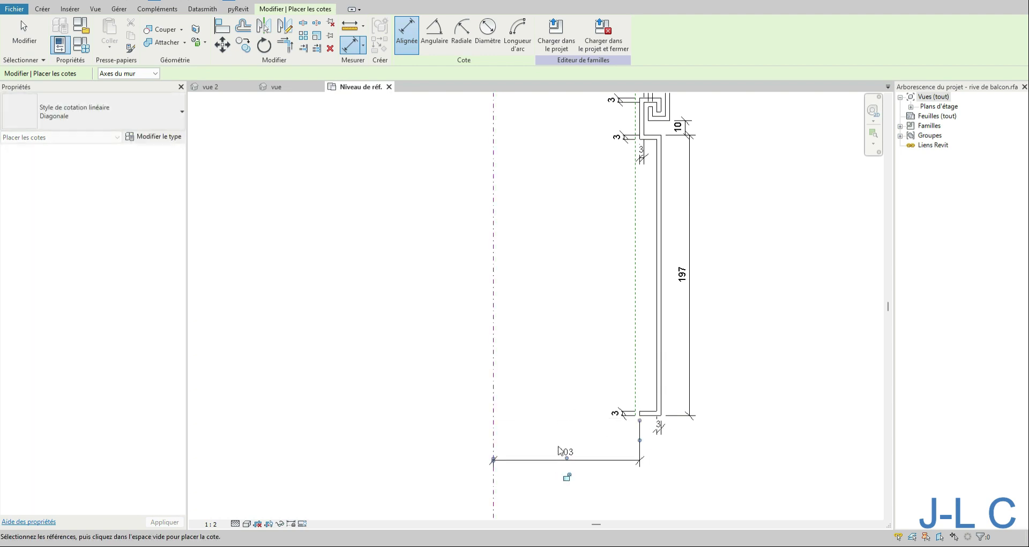
{"action": "scroll", "coordinate": [569, 408], "scroll_direction": "down", "scroll_amount": 2}
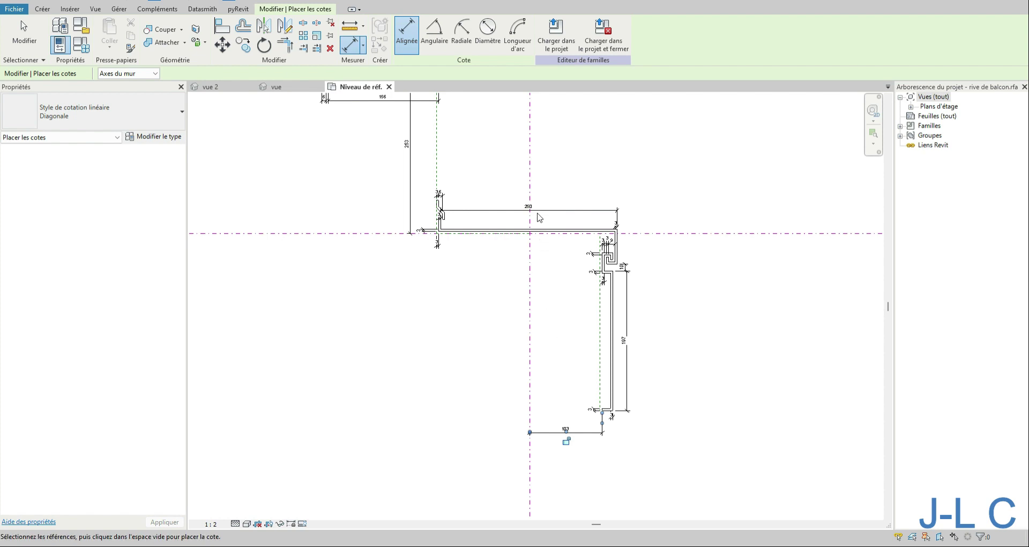
{"action": "left_click", "coordinate": [29, 35]}
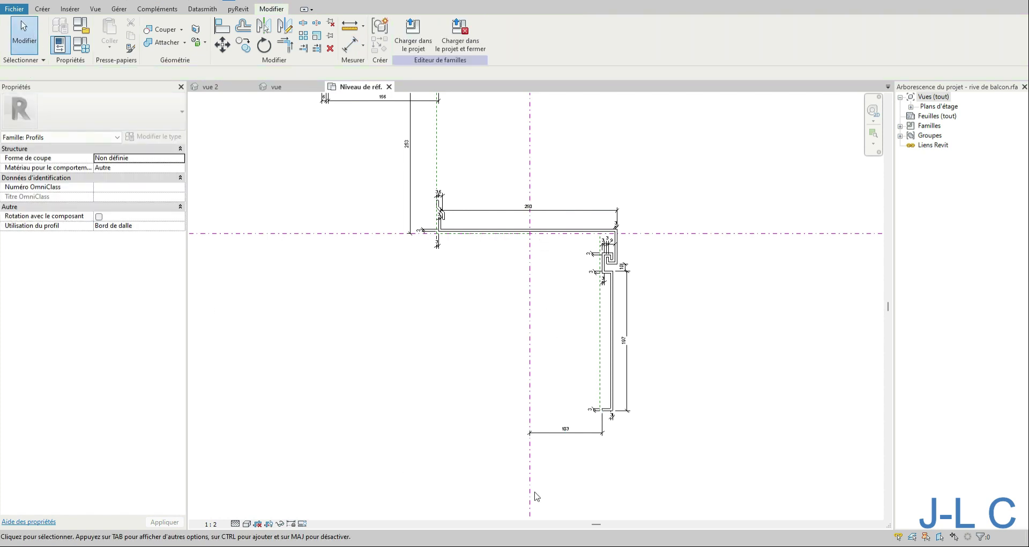
- Label the dimension from the centre plane to the bottom return with a new family type parameter named "Debord"
{"action": "left_click", "coordinate": [541, 433]}
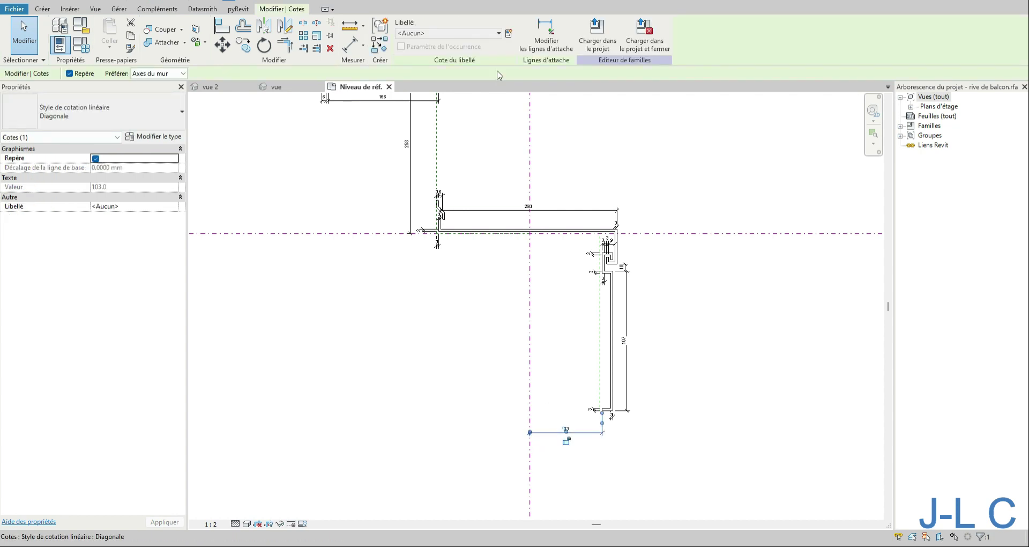
{"action": "left_click", "coordinate": [509, 33]}
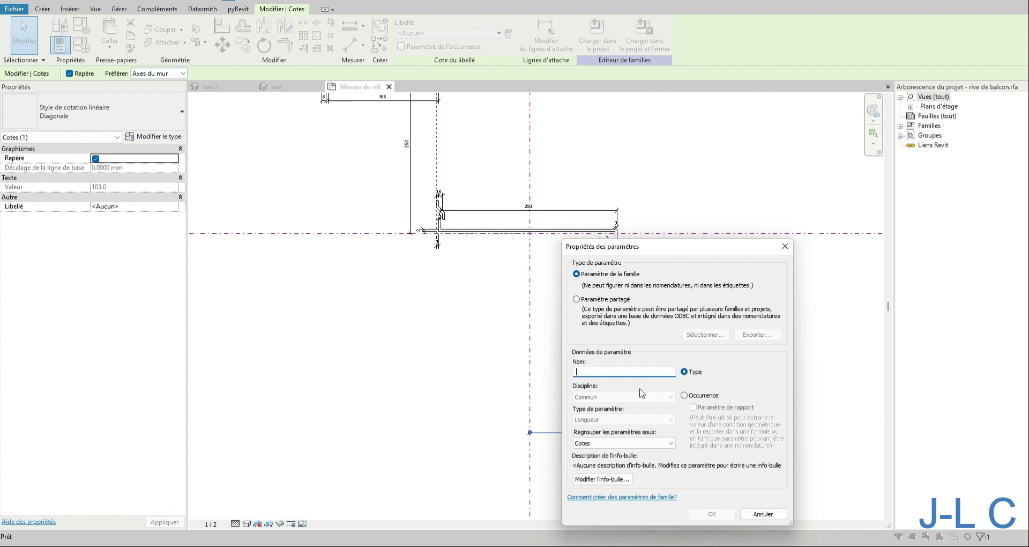
{"action": "type", "text": "De"}
{"action": "left_click", "coordinate": [732, 514]}
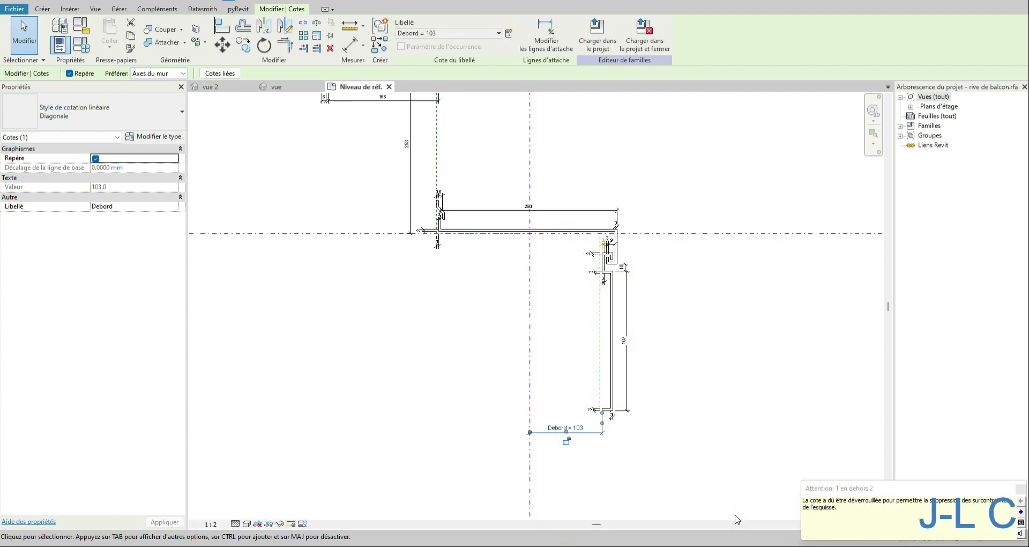
{"action": "left_click", "coordinate": [1020, 488]}
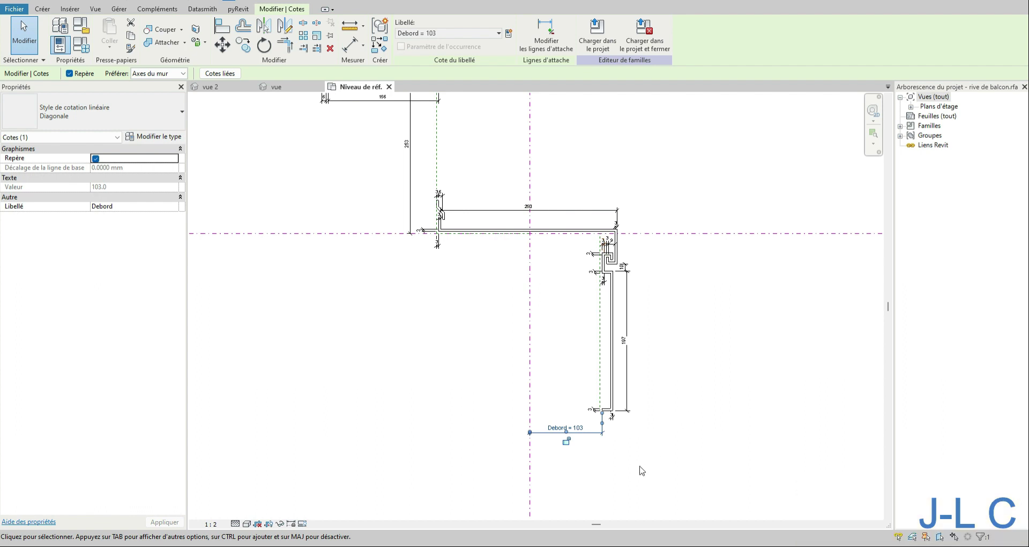
- Add and lock an aligned dimension for the horizontal gap between the lower leg's hook and the flange's interlocking hook
{"action": "scroll", "coordinate": [642, 471], "scroll_direction": "up", "scroll_amount": 2}
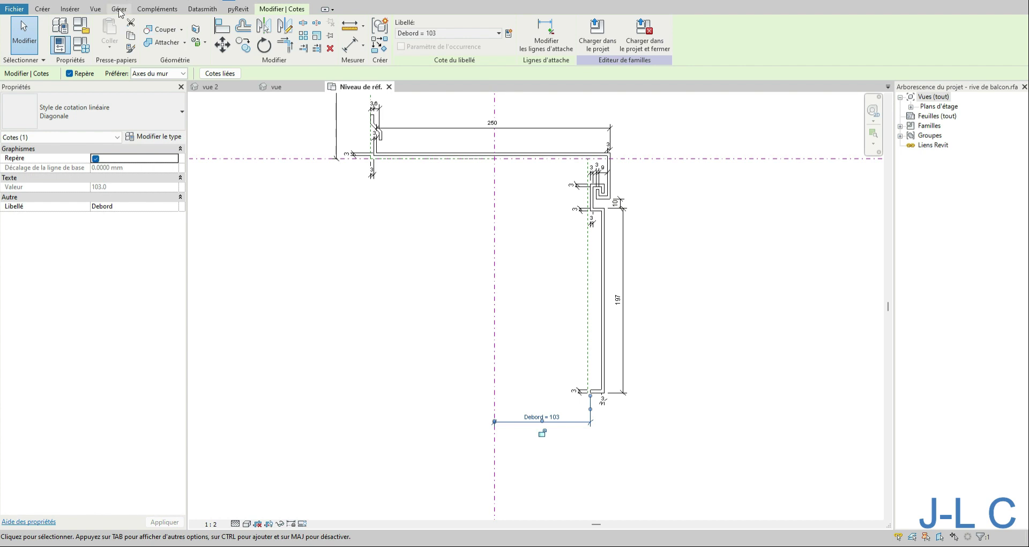
{"action": "left_click", "coordinate": [43, 9]}
{"action": "left_click", "coordinate": [214, 45]}
{"action": "scroll", "coordinate": [632, 171], "scroll_direction": "up", "scroll_amount": 3}
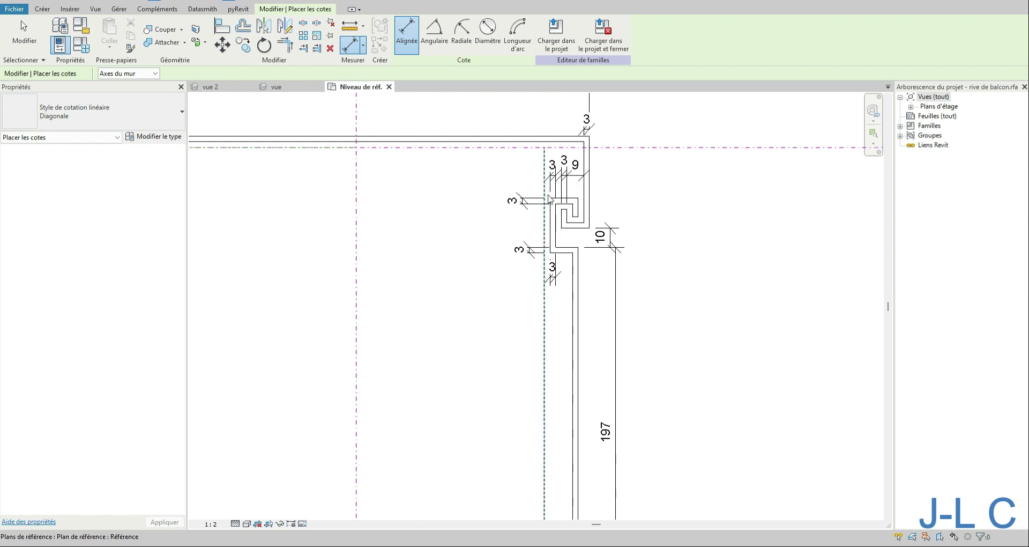
{"action": "left_click", "coordinate": [559, 237]}
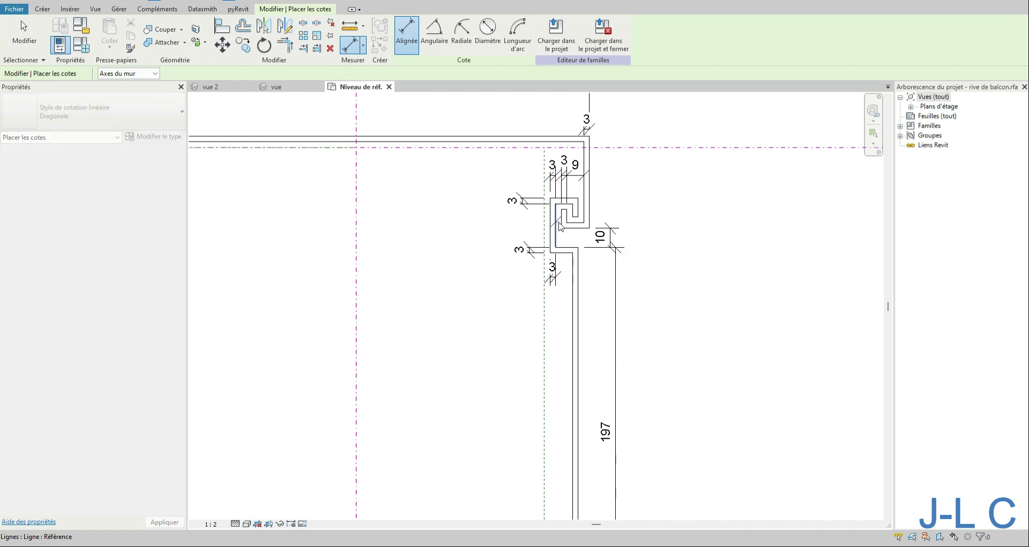
{"action": "left_click", "coordinate": [571, 246]}
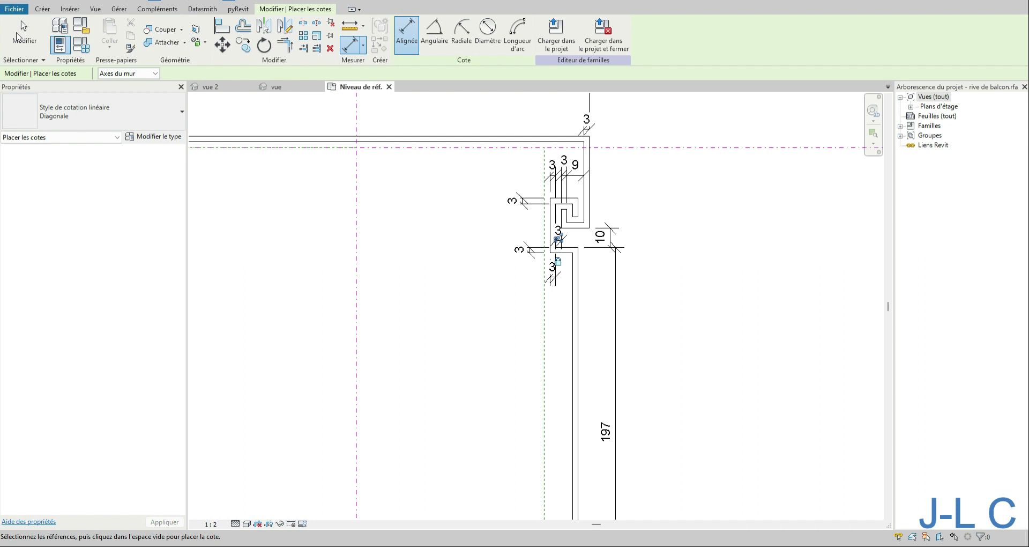
{"action": "key", "text": "Escape"}
{"action": "key", "text": "Escape"}
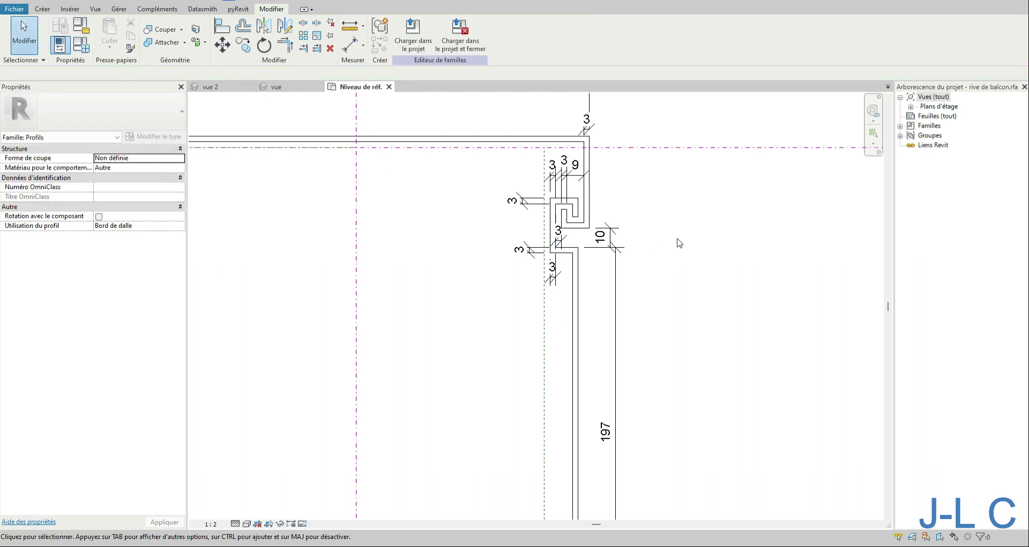
{"action": "scroll", "coordinate": [678, 239], "scroll_direction": "down", "scroll_amount": 2}
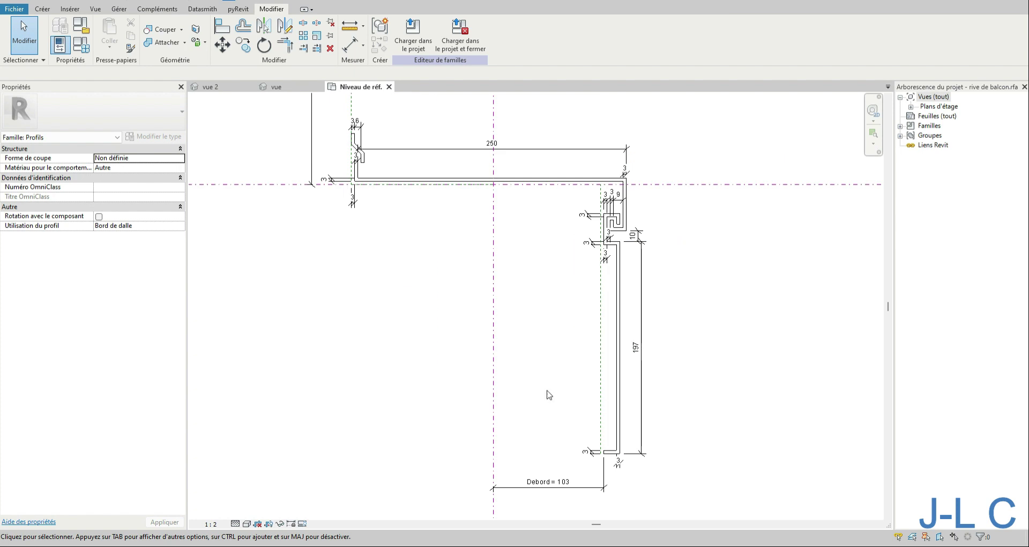
- Test the profile with the "Debord" parameter set to 100, and undo the change
{"action": "left_click", "coordinate": [86, 44]}
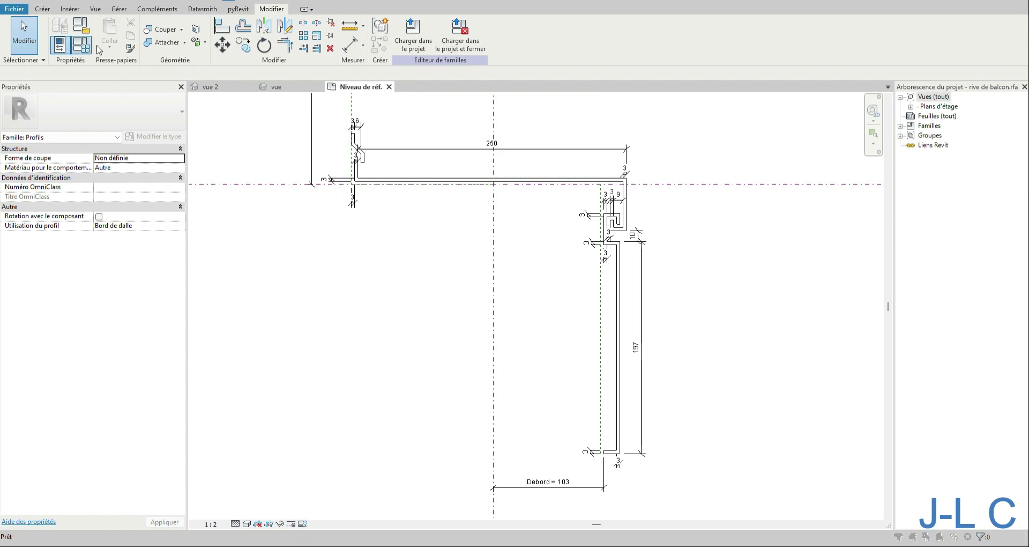
{"action": "left_click_drag", "start_coordinate": [490, 137], "coordinate": [230, 134]}
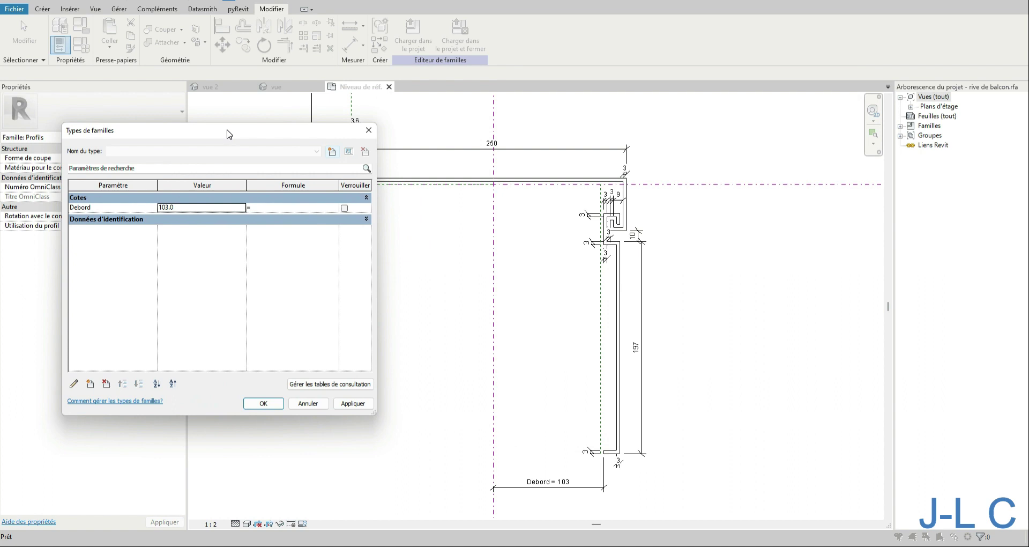
{"action": "double_click", "coordinate": [182, 208]}
{"action": "type", "text": "10"}
{"action": "key", "text": "Tab"}
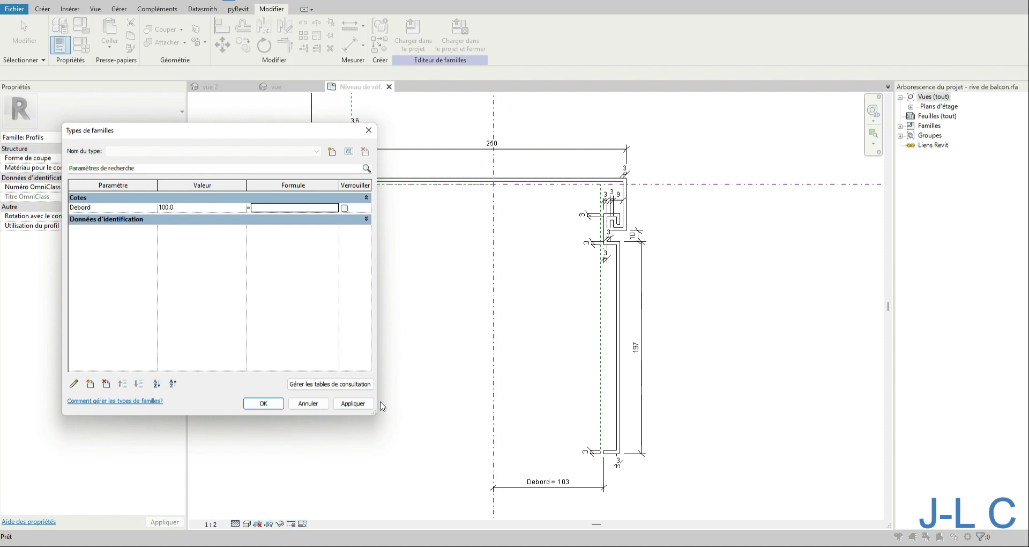
{"action": "left_click", "coordinate": [352, 403]}
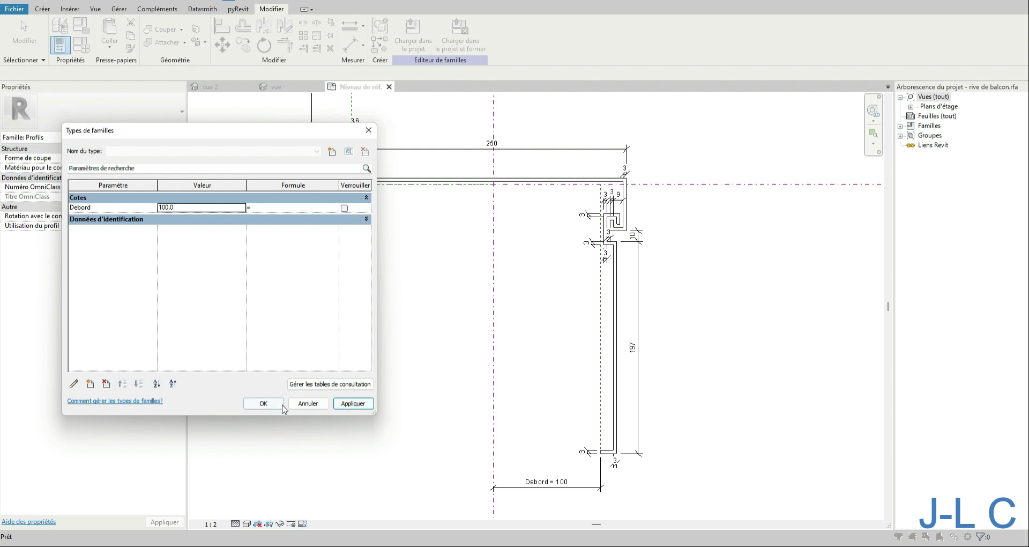
{"action": "left_click", "coordinate": [312, 405]}
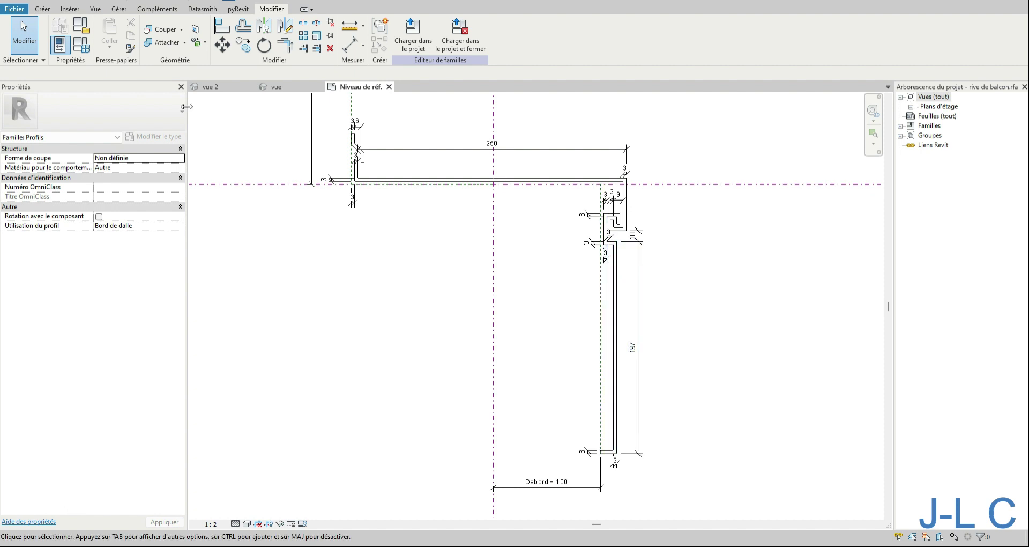
{"action": "left_click", "coordinate": [85, 1]}
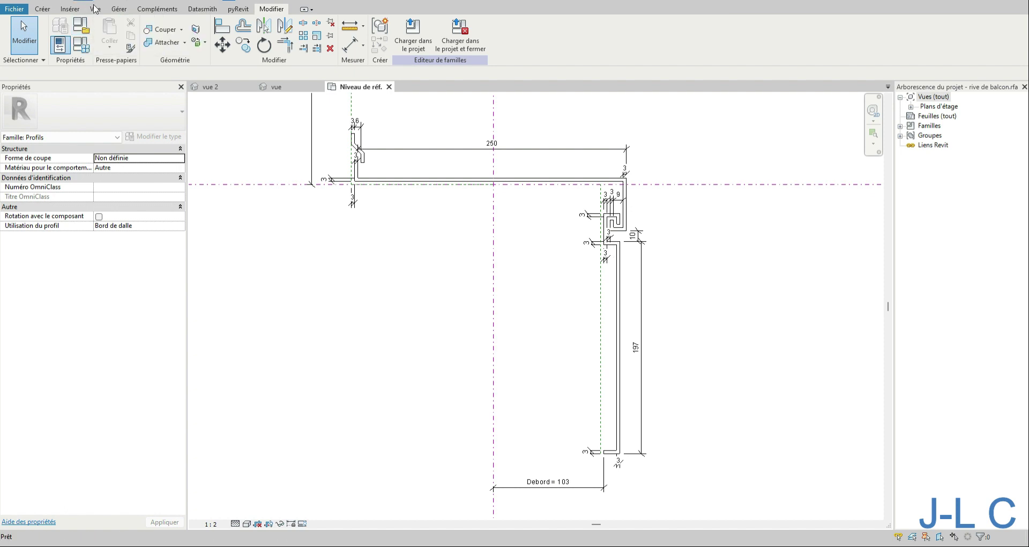
- Add and lock an aligned dimension between the inner vertical face of the lower leg's hook and the leg's outer face
{"action": "scroll", "coordinate": [606, 214], "scroll_direction": "up", "scroll_amount": 5}
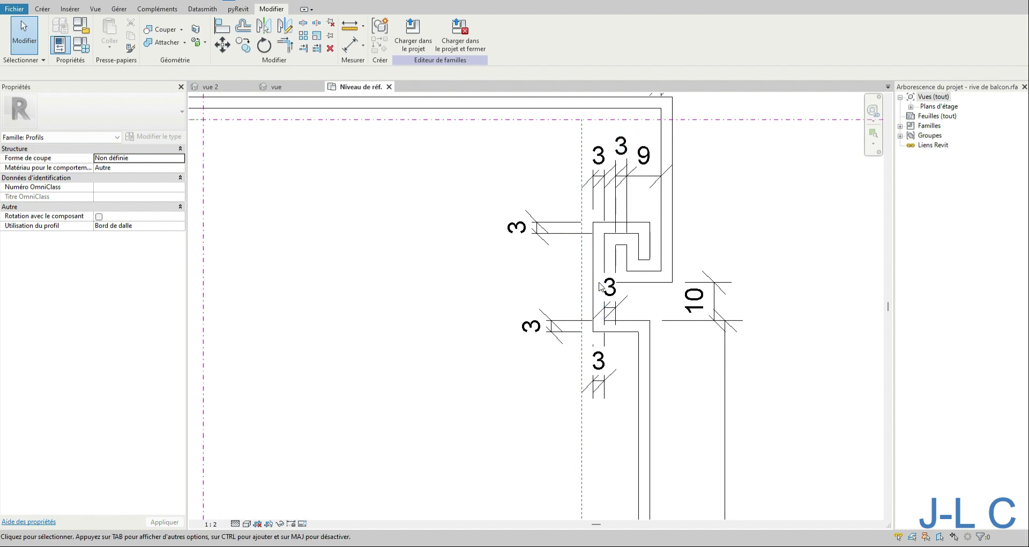
{"action": "left_click", "coordinate": [42, 9]}
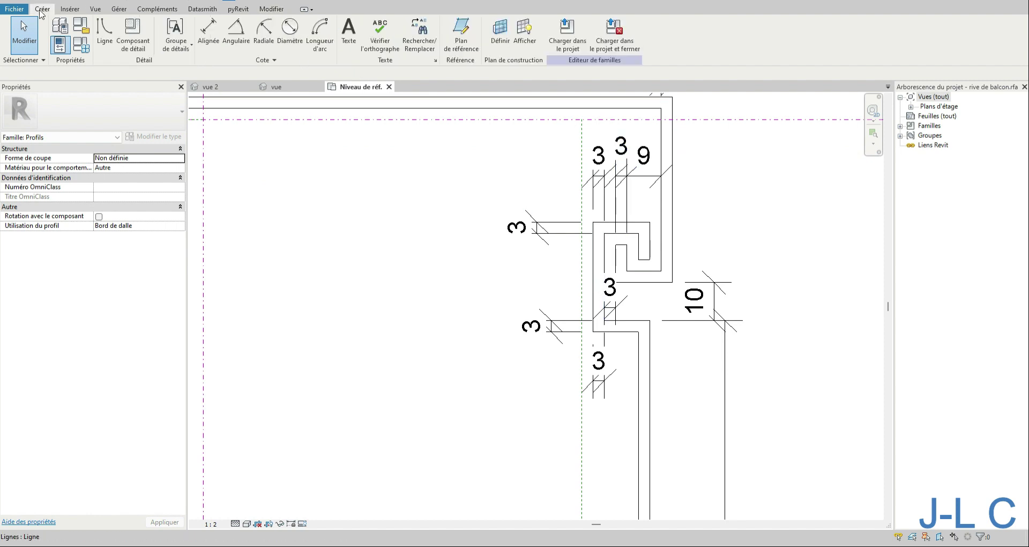
{"action": "left_click", "coordinate": [209, 32]}
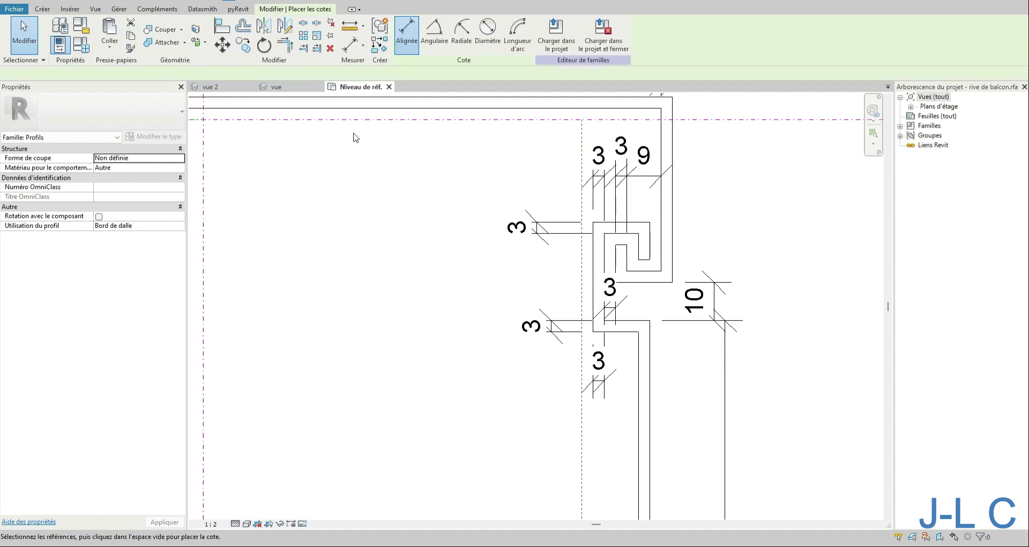
{"action": "left_click", "coordinate": [592, 305]}
{"action": "left_click", "coordinate": [649, 346]}
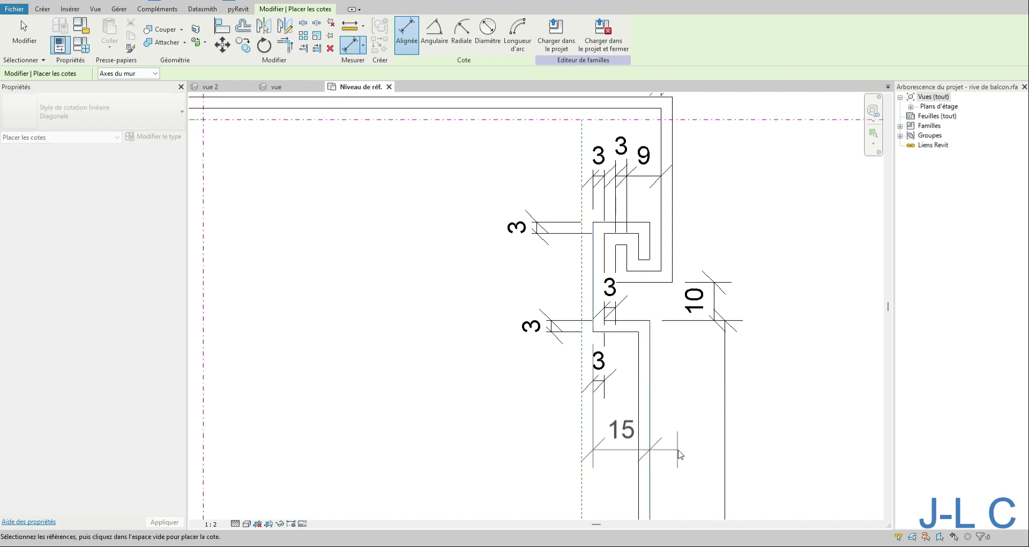
{"action": "left_click", "coordinate": [679, 454]}
{"action": "scroll", "coordinate": [654, 396], "scroll_direction": "down", "scroll_amount": 1}
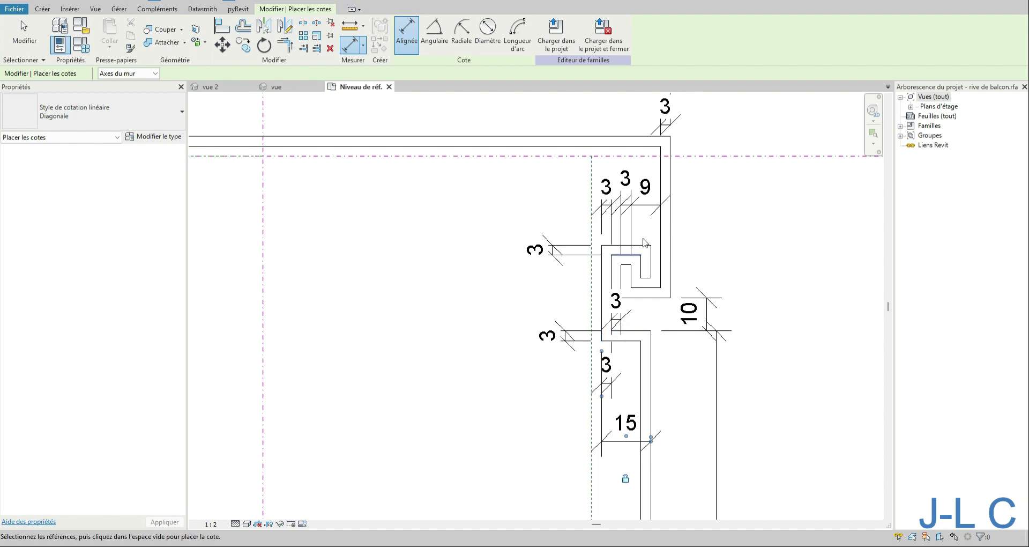
- Dimension the flange's interlocking hook from its inner vertical face to the flange's outer face, and try to lock the dimension
{"action": "left_click", "coordinate": [623, 281]}
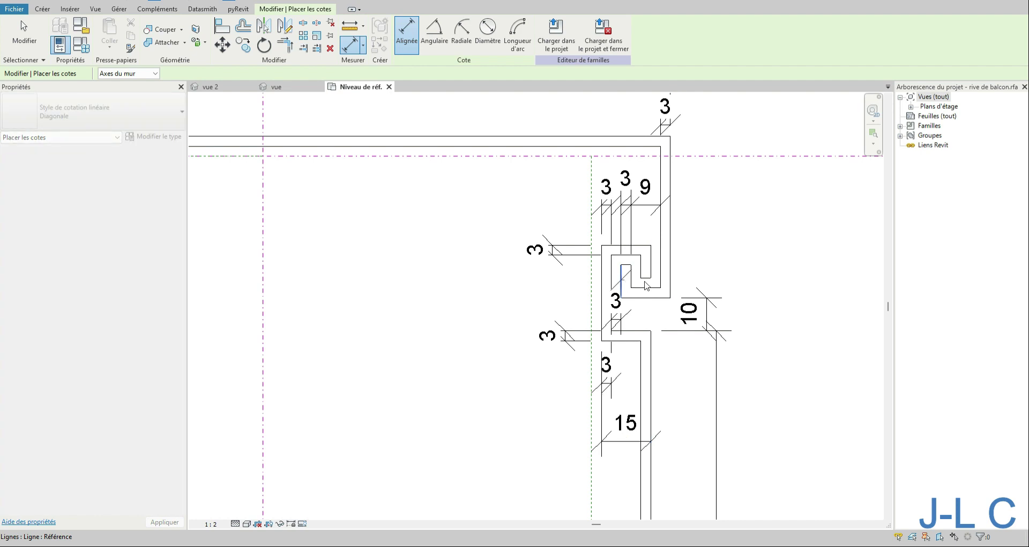
{"action": "scroll", "coordinate": [673, 289], "scroll_direction": "down", "scroll_amount": 3}
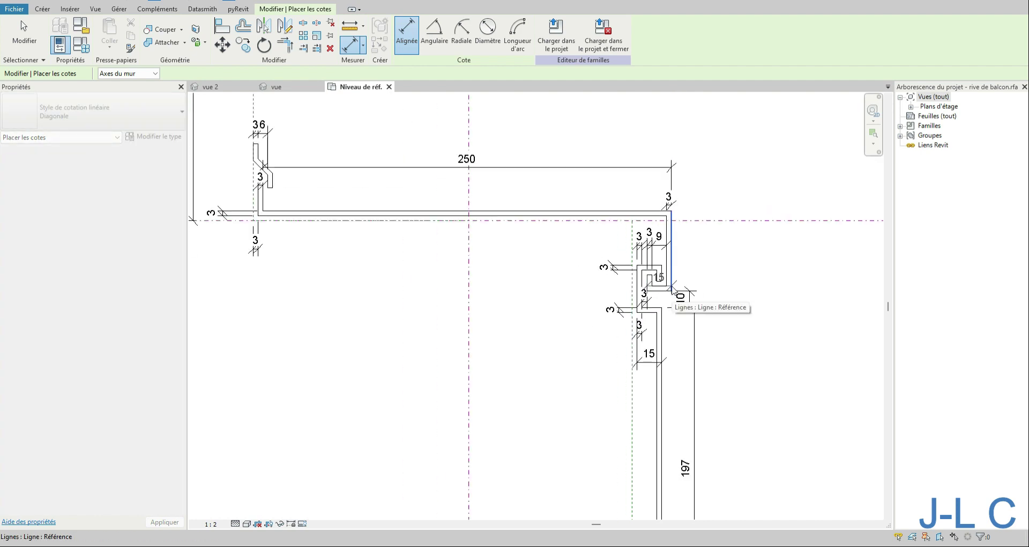
{"action": "left_click", "coordinate": [686, 304]}
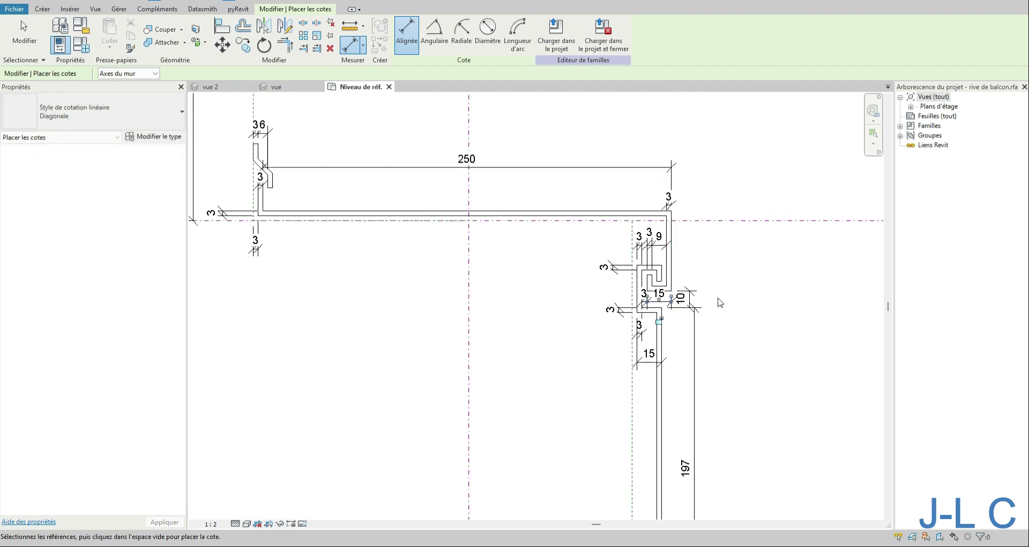
{"action": "left_click", "coordinate": [659, 321]}
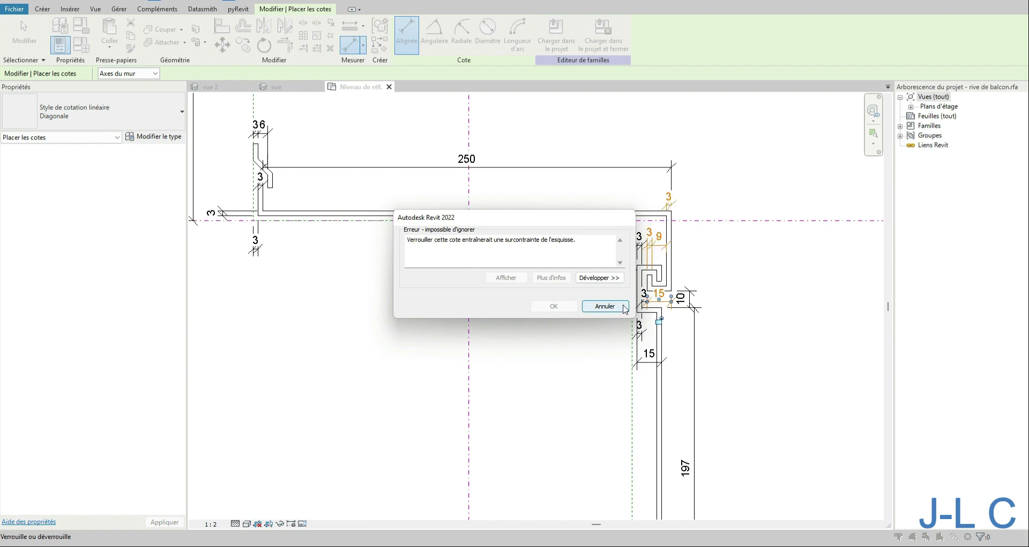
{"action": "left_click", "coordinate": [605, 306]}
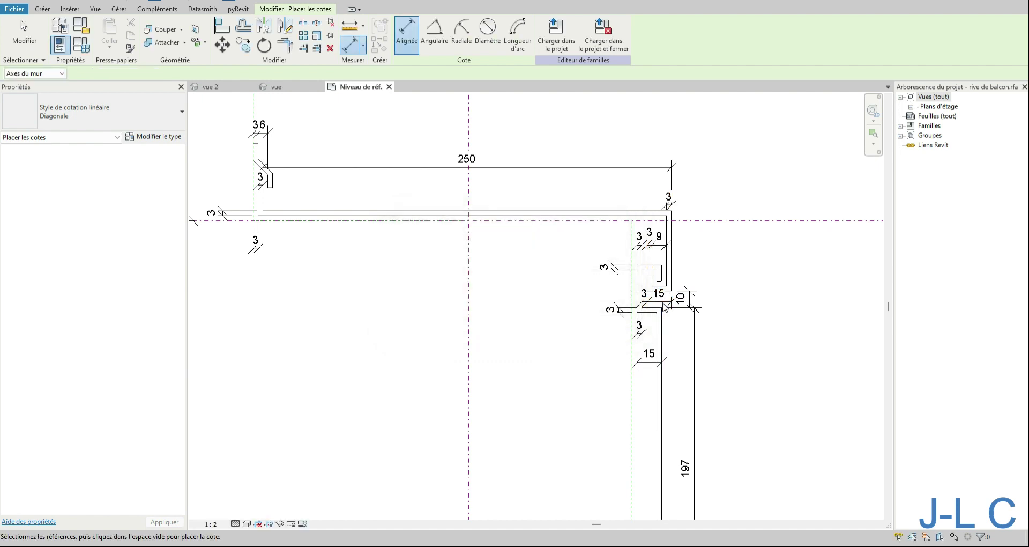
- Delete the new horizontal dimension beneath the flange's interlocking hook
{"action": "left_click", "coordinate": [24, 33]}
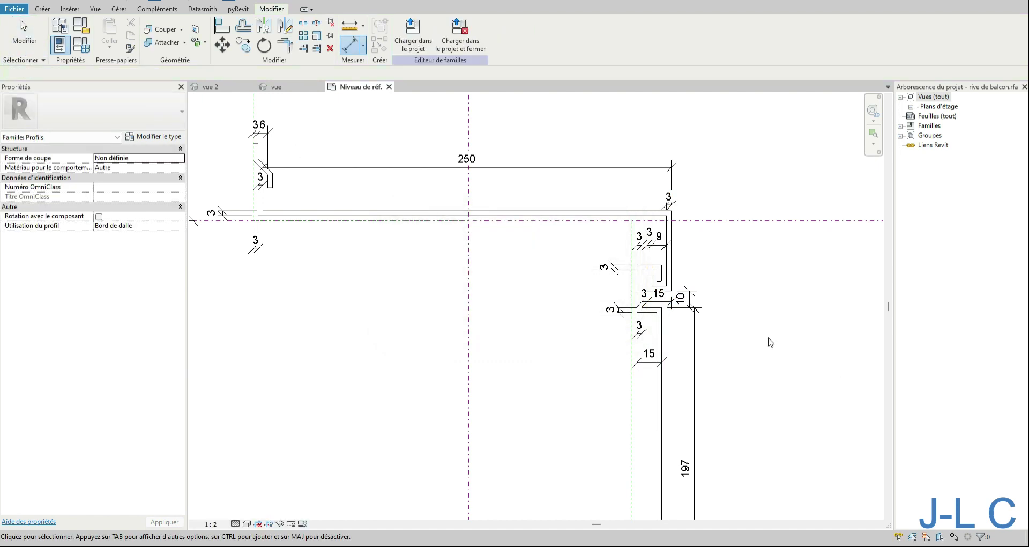
{"action": "left_click", "coordinate": [695, 315]}
{"action": "left_click", "coordinate": [669, 306]}
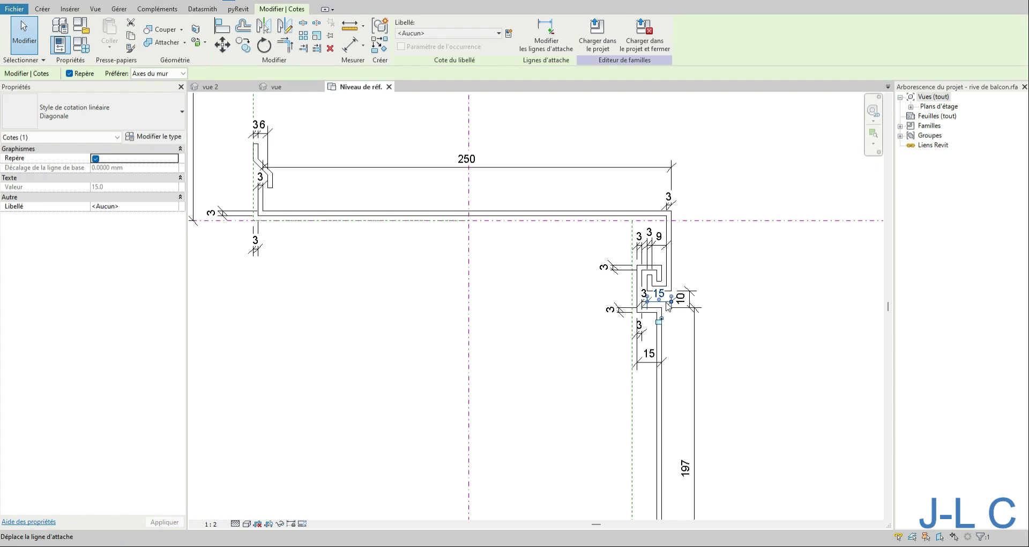
{"action": "key", "text": "Escape"}
- Test the profile with the "Debord" parameter set to 50, and undo the change
{"action": "scroll", "coordinate": [663, 315], "scroll_direction": "down", "scroll_amount": 2}
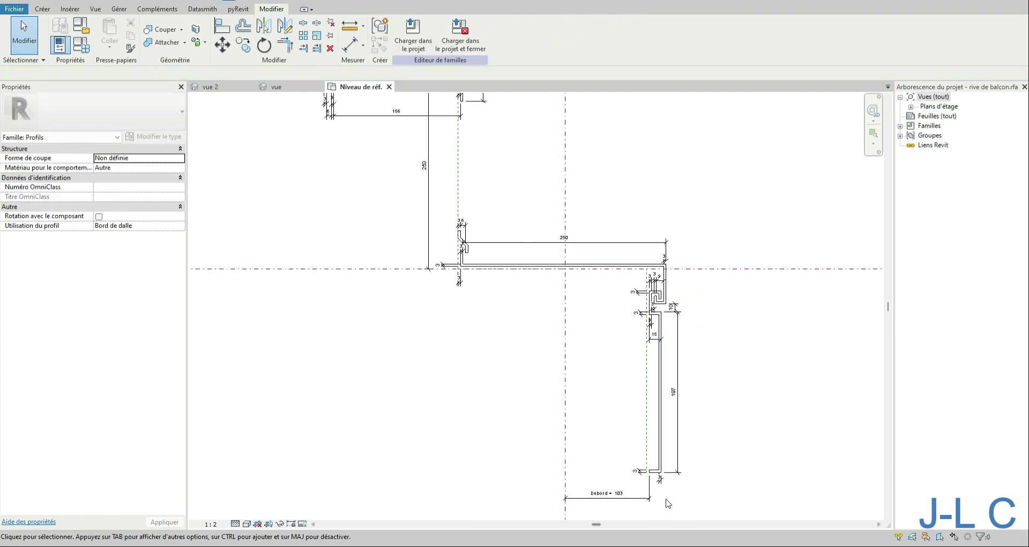
{"action": "left_click", "coordinate": [81, 45]}
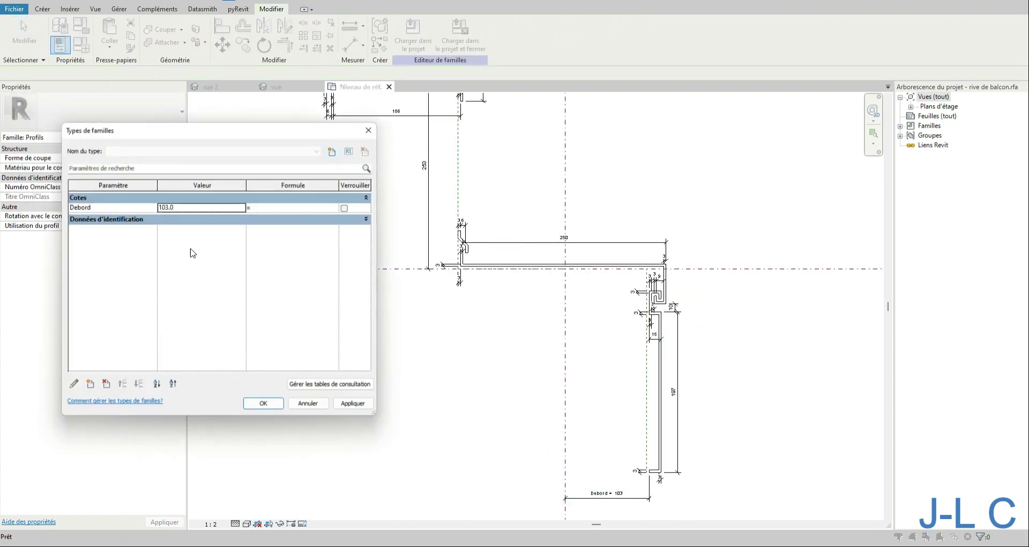
{"action": "double_click", "coordinate": [188, 207]}
{"action": "type", "text": "50"}
{"action": "key", "text": "Tab"}
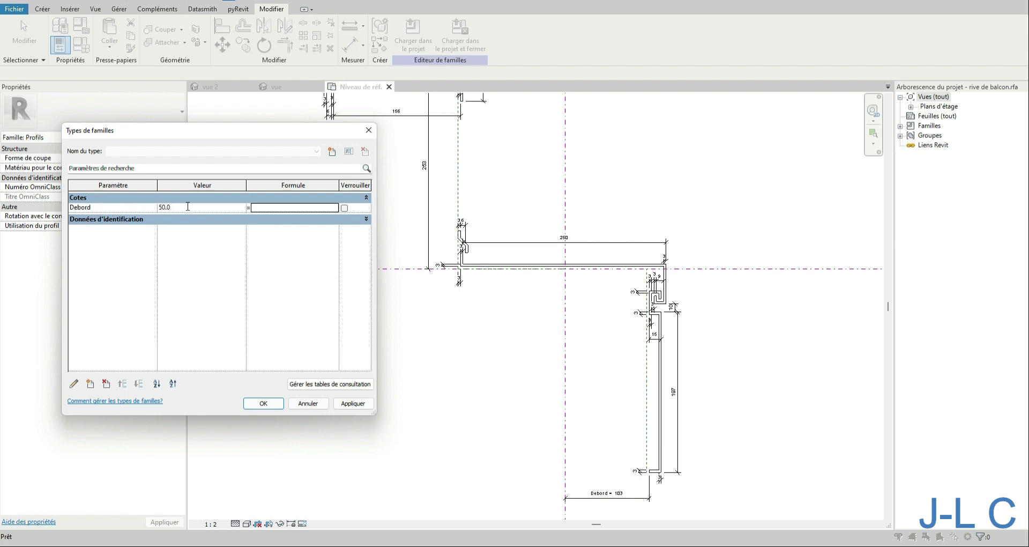
{"action": "left_click", "coordinate": [351, 404]}
{"action": "left_click", "coordinate": [350, 405]}
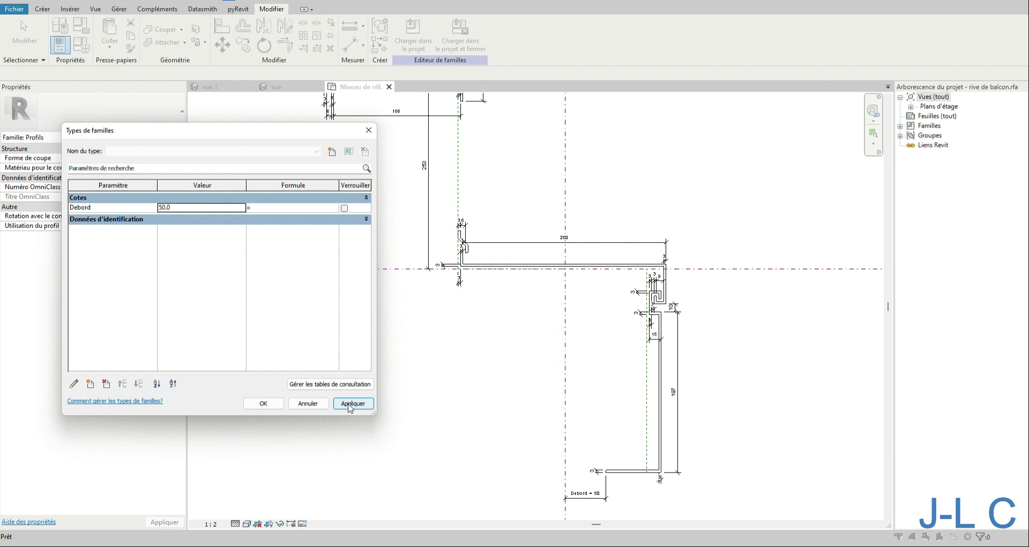
{"action": "left_click", "coordinate": [292, 407]}
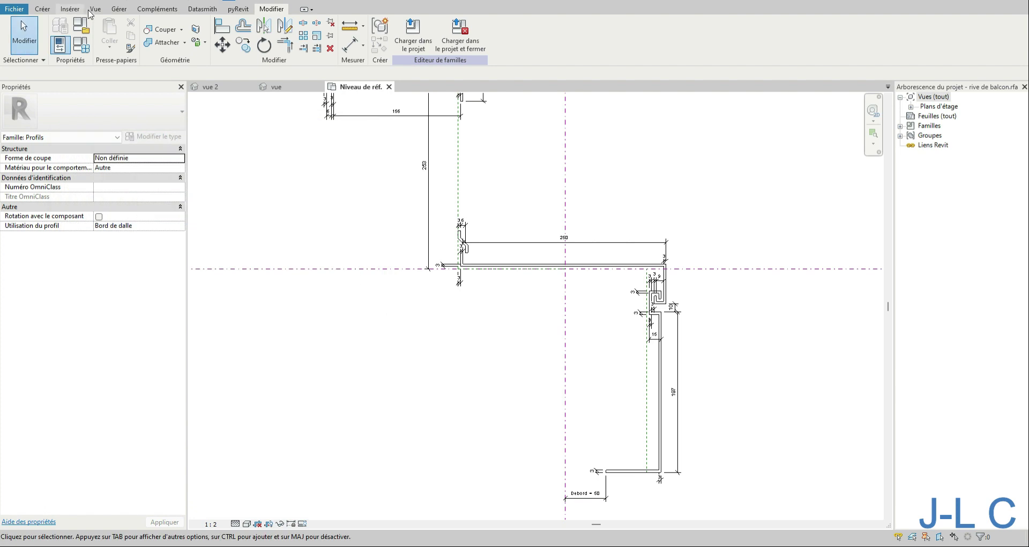
- Add an aligned dimension between the green reference plane and the adjacent vertical face of the lower leg's hook
{"action": "scroll", "coordinate": [480, 307], "scroll_direction": "up", "scroll_amount": 3}
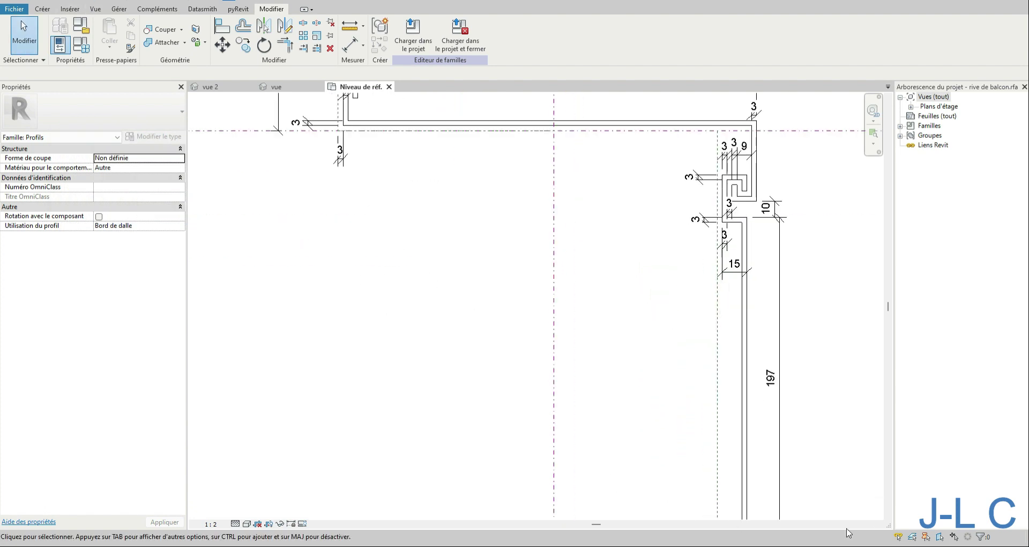
{"action": "scroll", "coordinate": [629, 271], "scroll_direction": "down", "scroll_amount": 2}
{"action": "scroll", "coordinate": [626, 322], "scroll_direction": "up", "scroll_amount": 1}
{"action": "scroll", "coordinate": [627, 349], "scroll_direction": "down", "scroll_amount": 3}
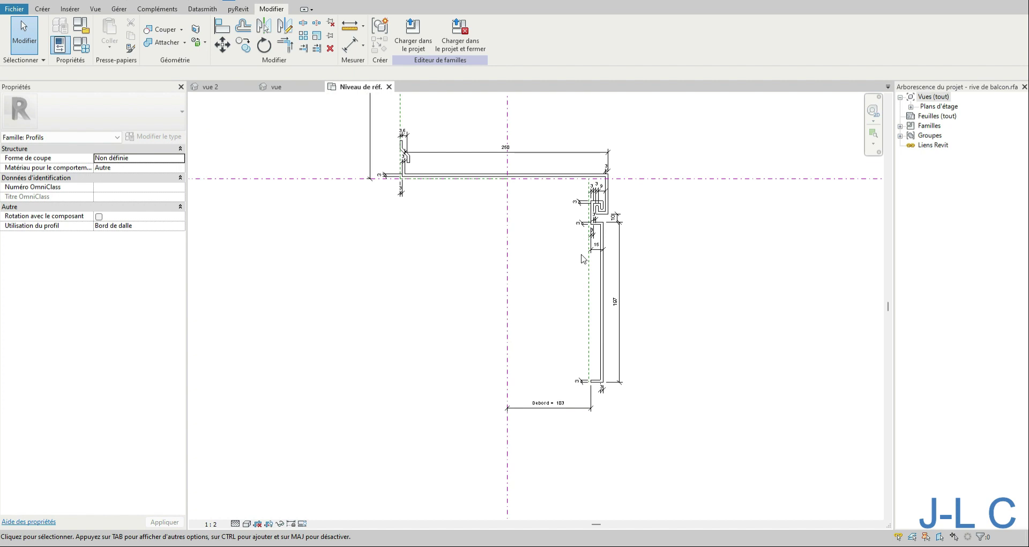
{"action": "scroll", "coordinate": [580, 245], "scroll_direction": "up", "scroll_amount": 4}
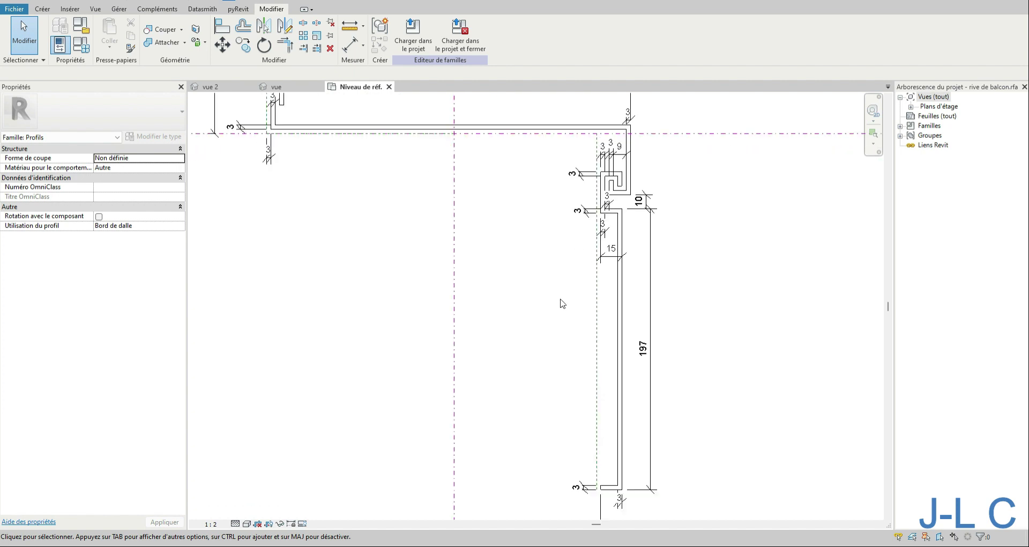
{"action": "scroll", "coordinate": [664, 293], "scroll_direction": "down", "scroll_amount": 1}
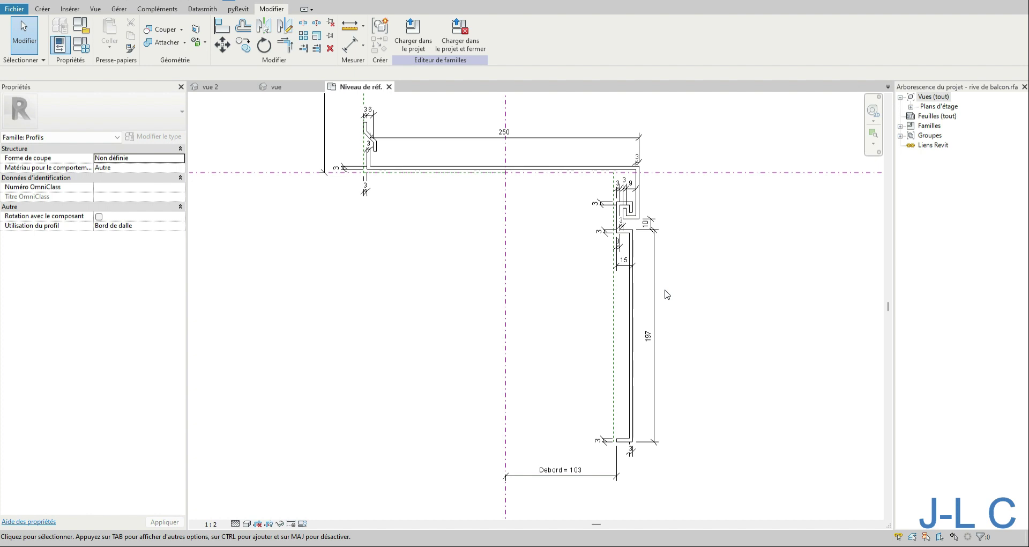
{"action": "scroll", "coordinate": [666, 294], "scroll_direction": "up", "scroll_amount": 1}
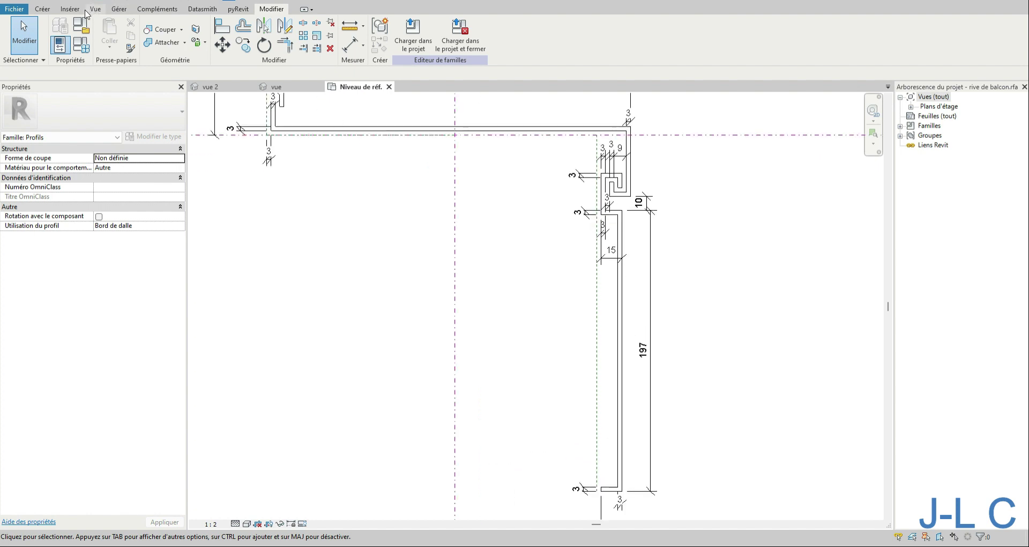
{"action": "left_click", "coordinate": [45, 9]}
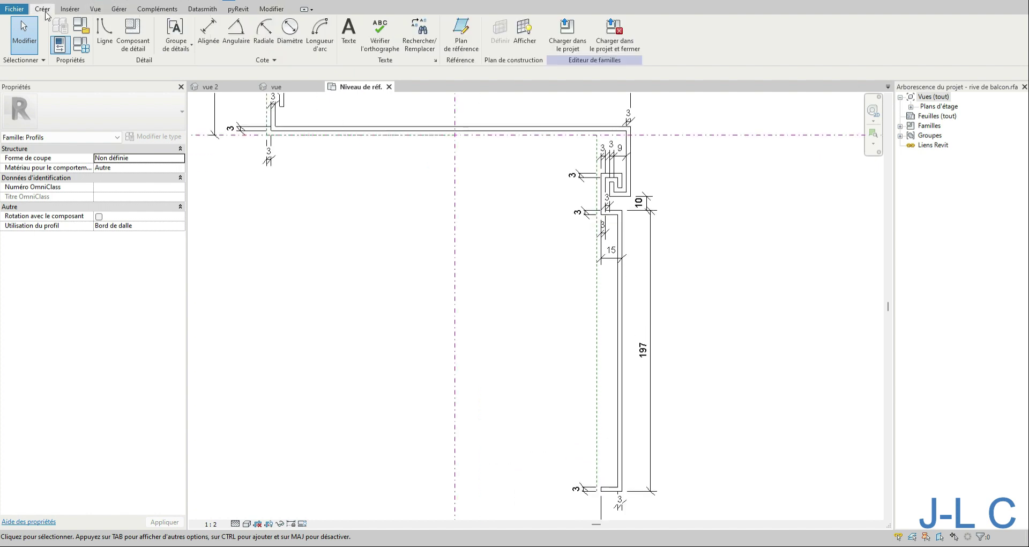
{"action": "left_click", "coordinate": [222, 36]}
{"action": "scroll", "coordinate": [616, 182], "scroll_direction": "up", "scroll_amount": 2}
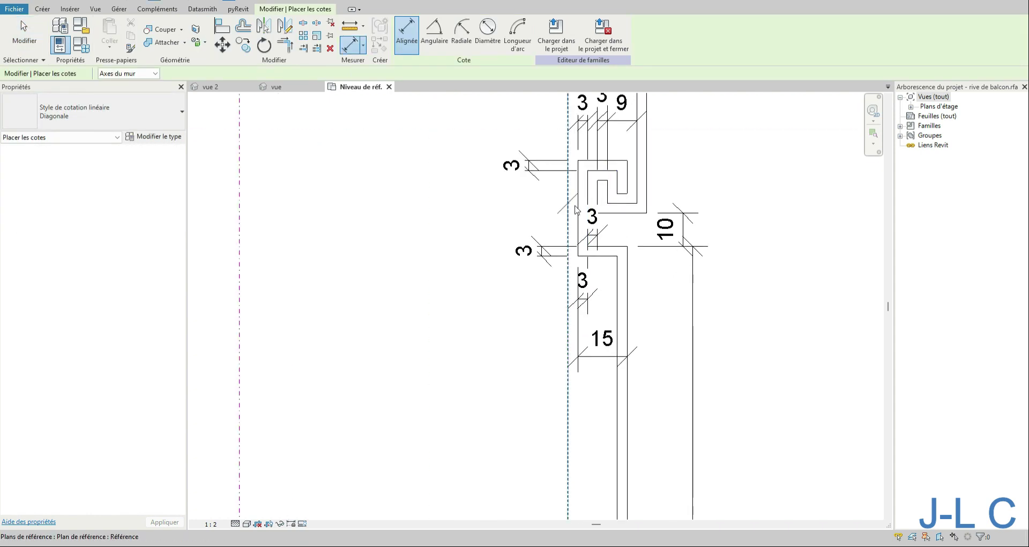
{"action": "left_click", "coordinate": [568, 210]}
{"action": "left_click", "coordinate": [577, 210]}
{"action": "left_click", "coordinate": [555, 207]}
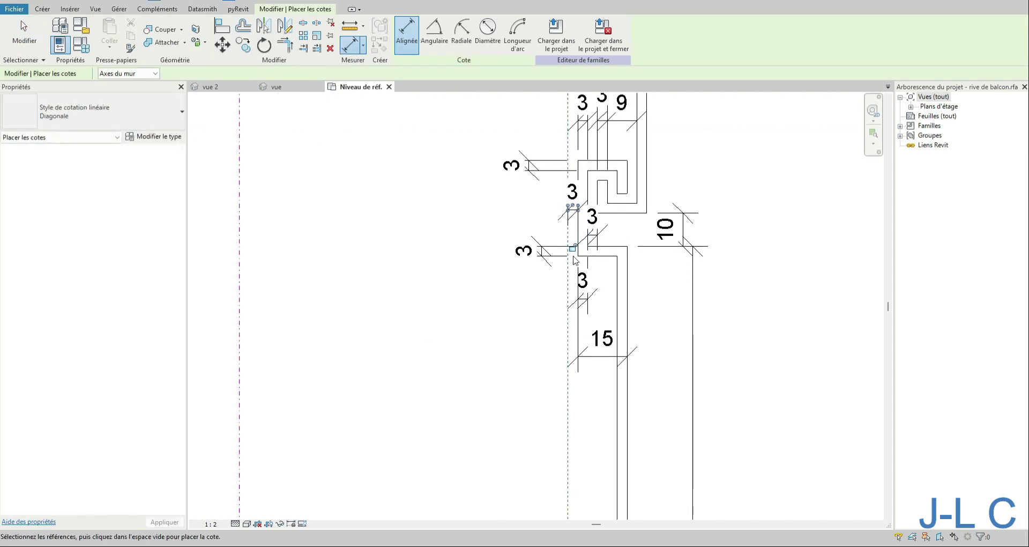
- Dimension the gap between the end of the lower leg's bottom return and the green reference plane, and try to lock it
{"action": "scroll", "coordinate": [575, 260], "scroll_direction": "down", "scroll_amount": 4}
{"action": "middle_click_drag", "start_coordinate": [575, 300], "coordinate": [541, 209]}
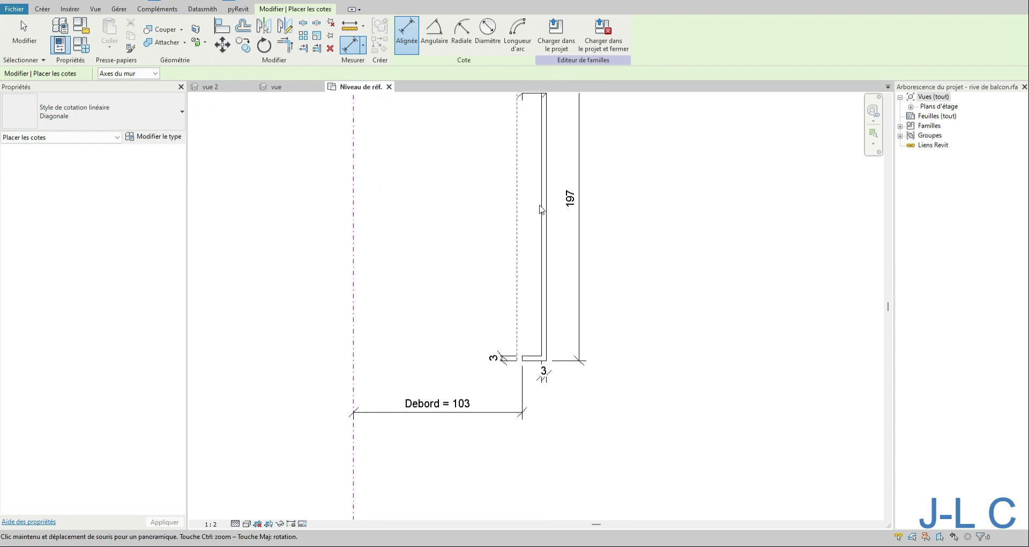
{"action": "scroll", "coordinate": [520, 360], "scroll_direction": "up", "scroll_amount": 5}
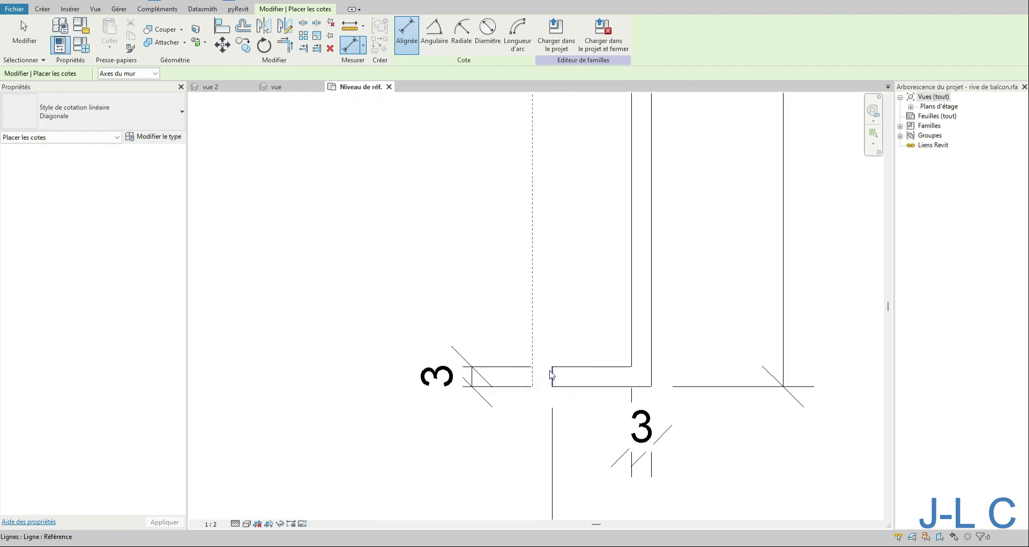
{"action": "left_click", "coordinate": [552, 375]}
{"action": "left_click", "coordinate": [532, 349]}
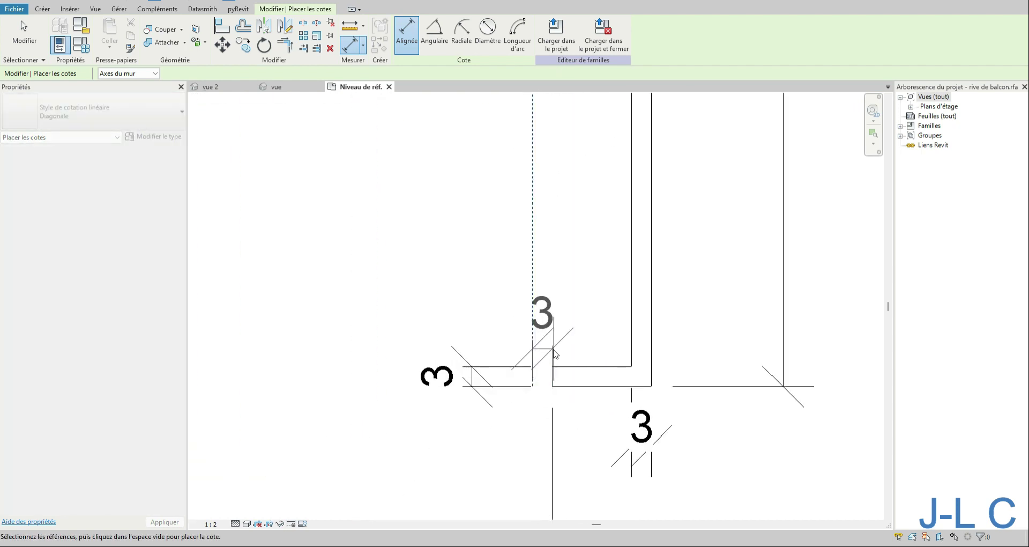
{"action": "left_click", "coordinate": [589, 322]}
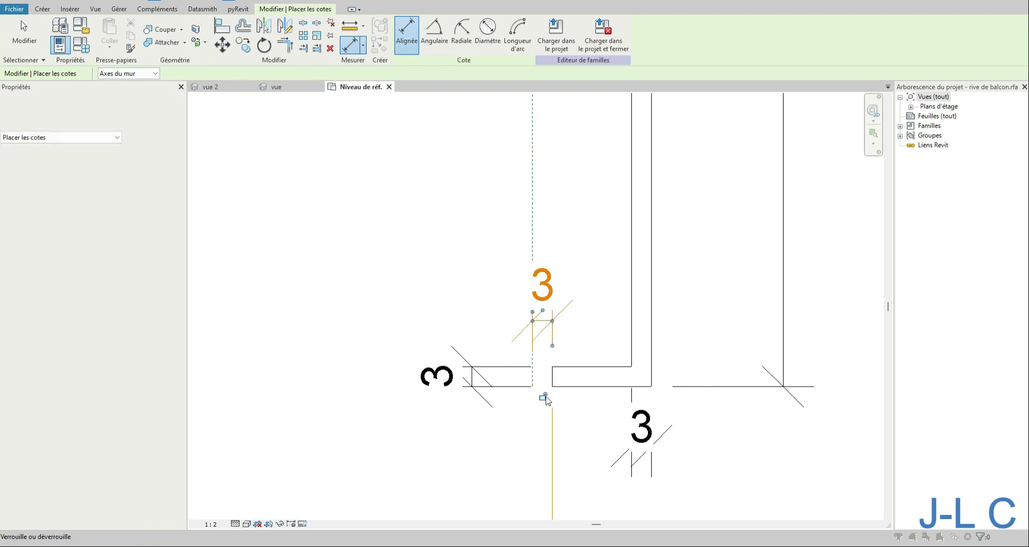
{"action": "left_click", "coordinate": [544, 396]}
{"action": "left_click", "coordinate": [613, 309]}
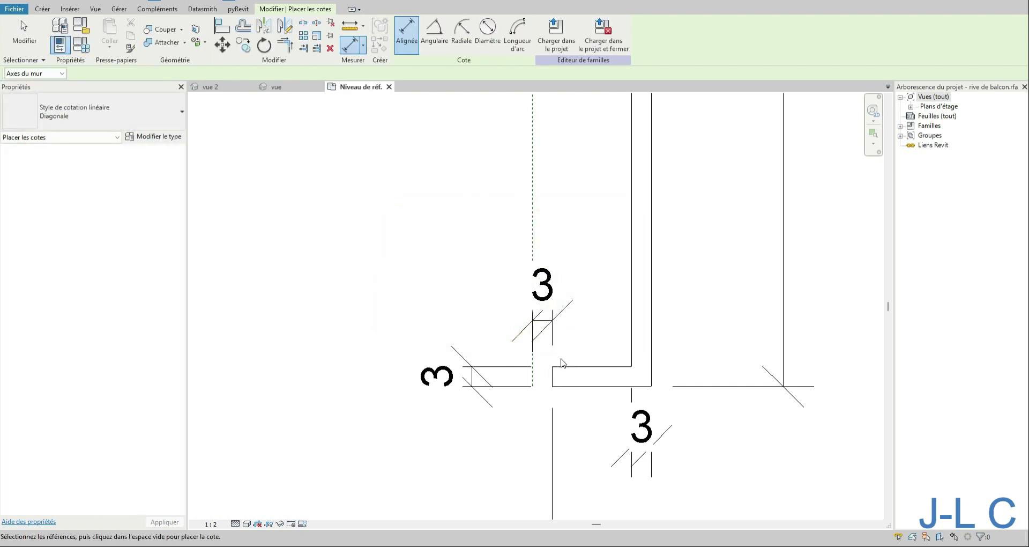
- Delete the new horizontal dimension between the green reference plane and the bottom return's end
{"action": "scroll", "coordinate": [529, 308], "scroll_direction": "down", "scroll_amount": 3}
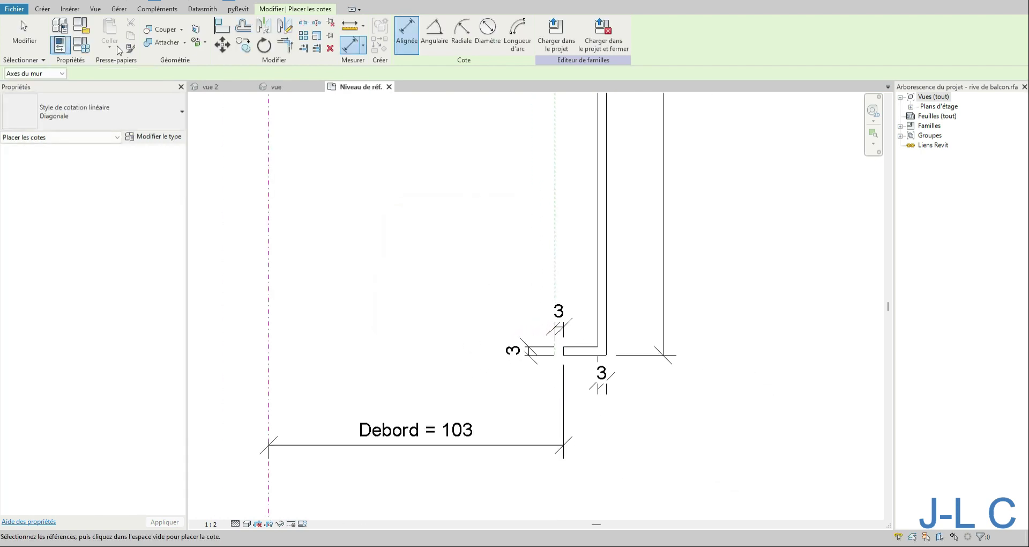
{"action": "left_click", "coordinate": [31, 35]}
{"action": "left_click", "coordinate": [560, 328]}
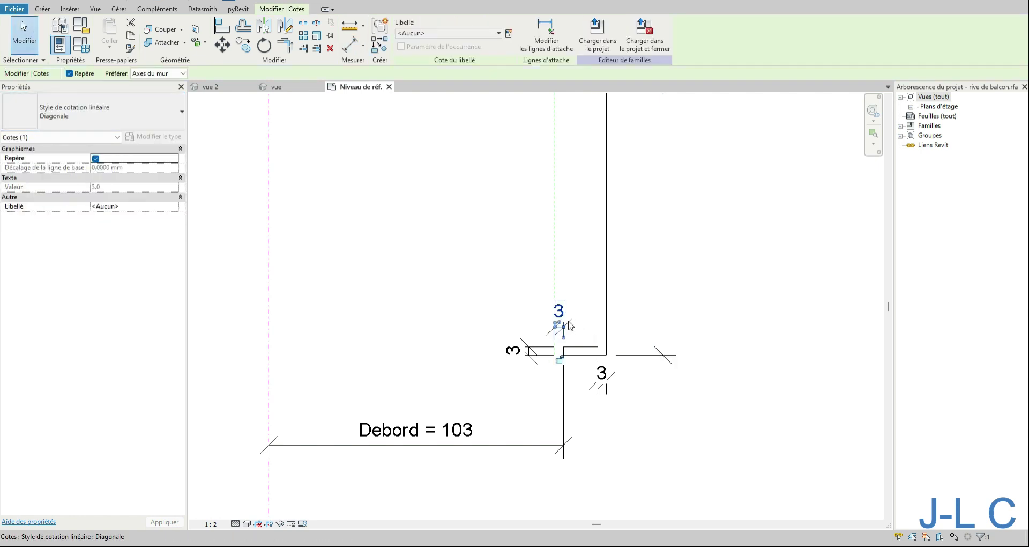
{"action": "scroll", "coordinate": [557, 360], "scroll_direction": "down", "scroll_amount": 2}
{"action": "key", "text": "Delete"}
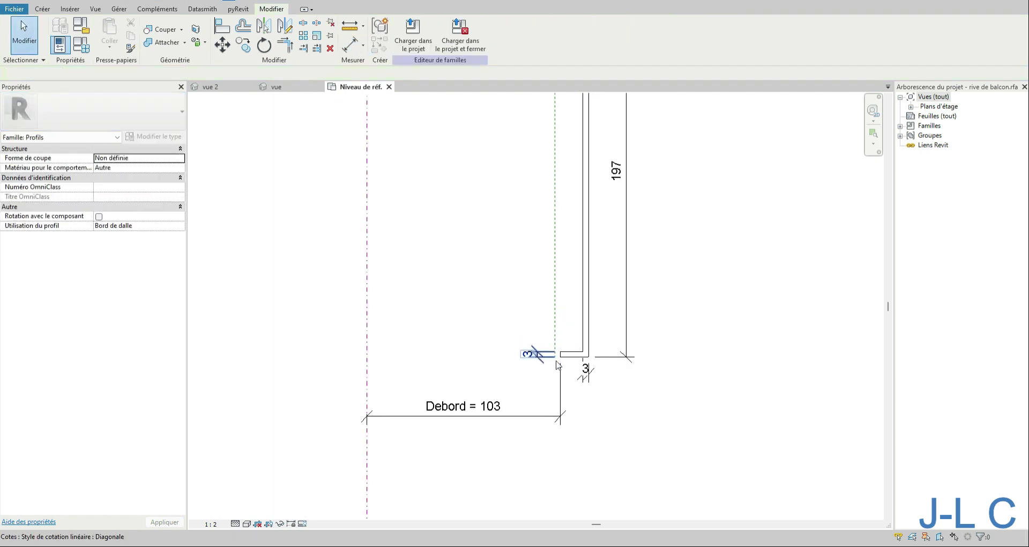
- Move the "Debord" dimension's witness line from the bottom return to the green reference plane, and reassign the "Debord" label to the dimension
{"action": "left_click", "coordinate": [561, 406]}
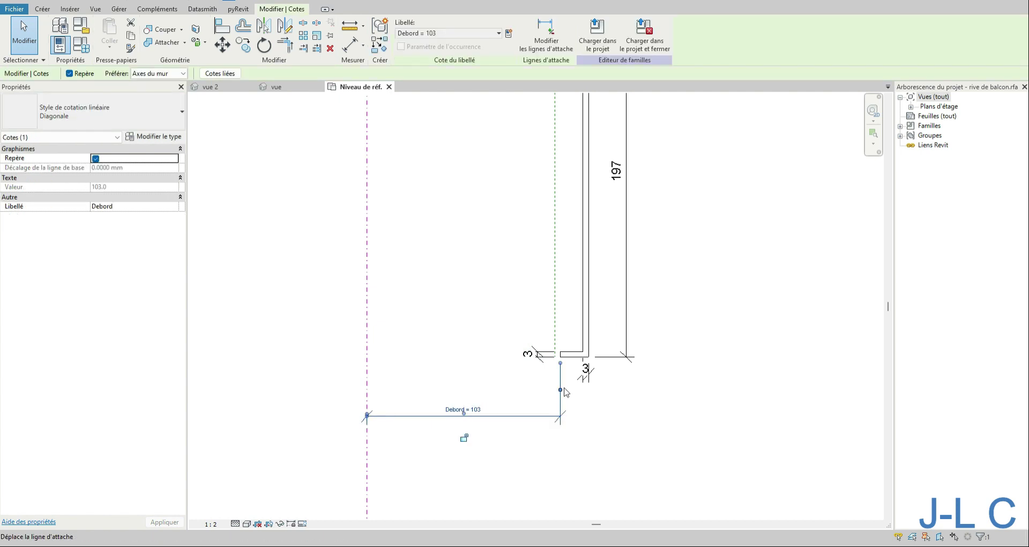
{"action": "left_click_drag", "start_coordinate": [560, 390], "coordinate": [558, 309]}
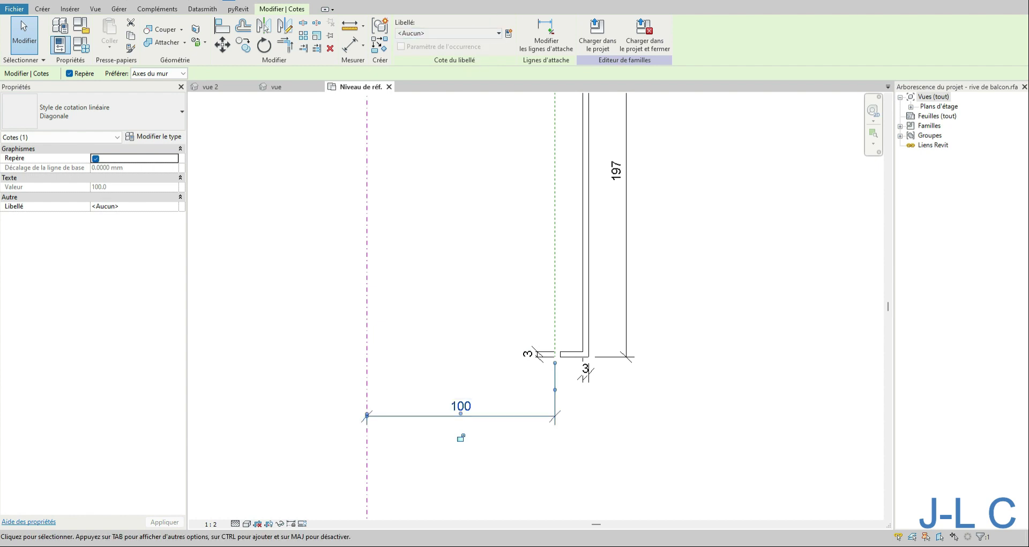
{"action": "scroll", "coordinate": [595, 343], "scroll_direction": "down", "scroll_amount": 4}
{"action": "scroll", "coordinate": [613, 218], "scroll_direction": "up", "scroll_amount": 3}
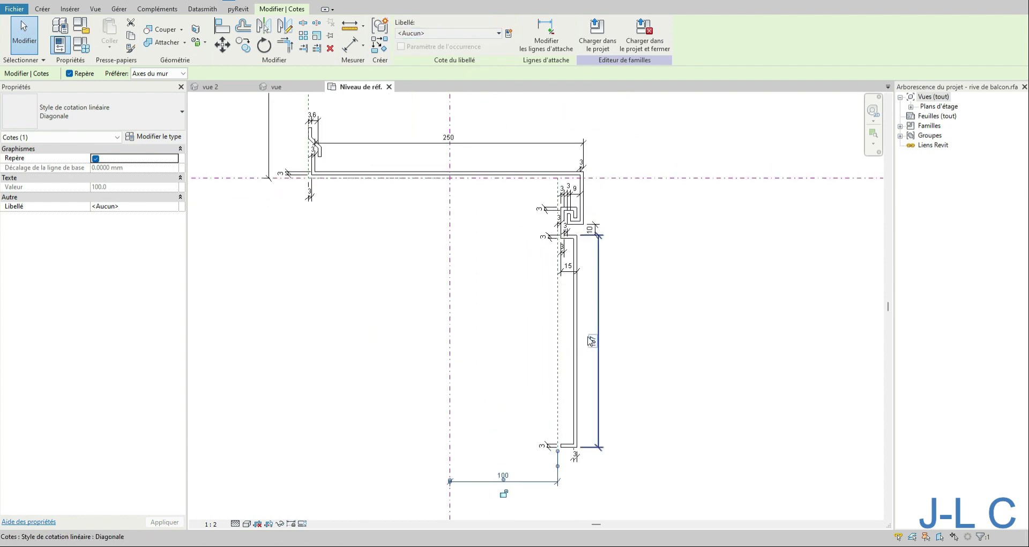
{"action": "left_click", "coordinate": [479, 35]}
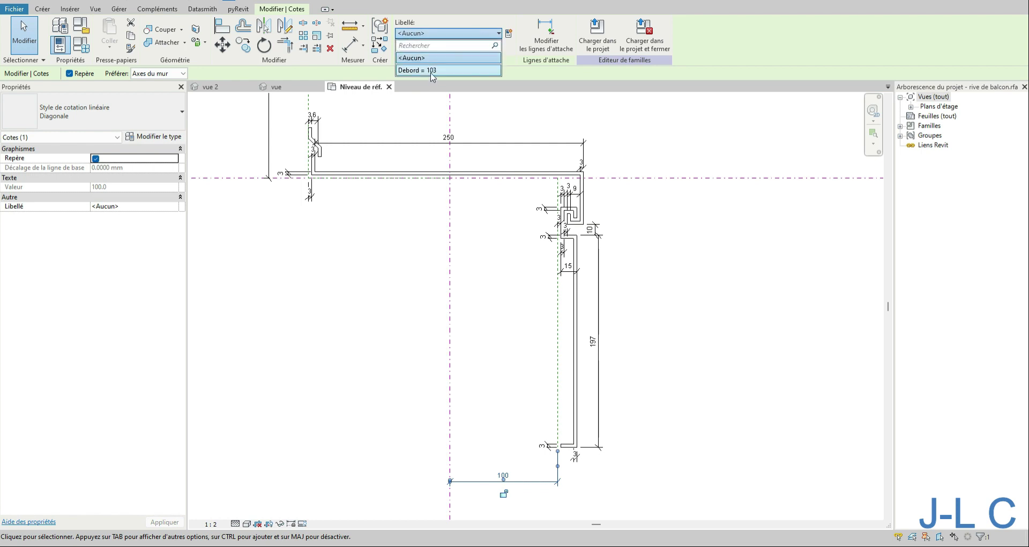
{"action": "left_click", "coordinate": [432, 76]}
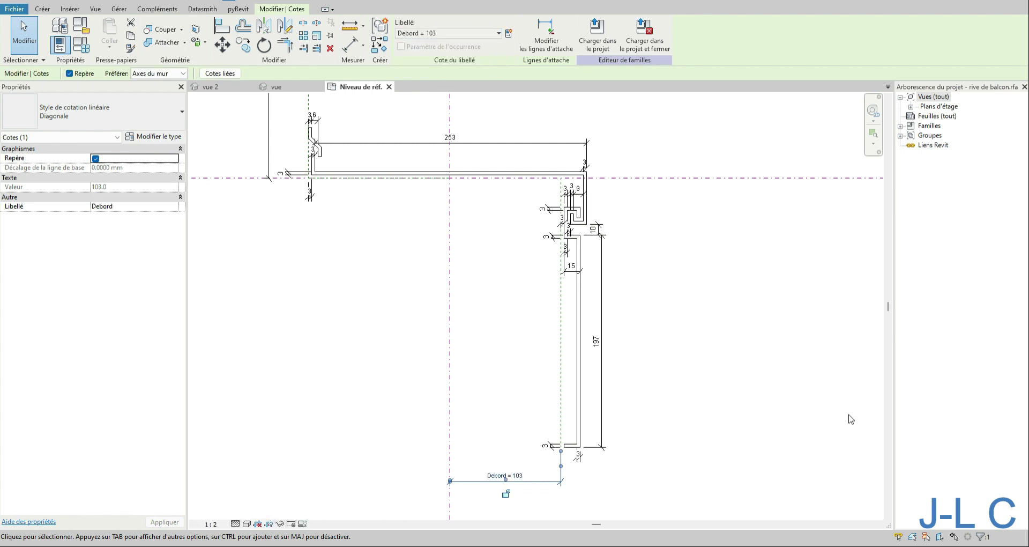
- Set the "Debord" parameter to 50 in the family types to test the profile
{"action": "left_click", "coordinate": [81, 44]}
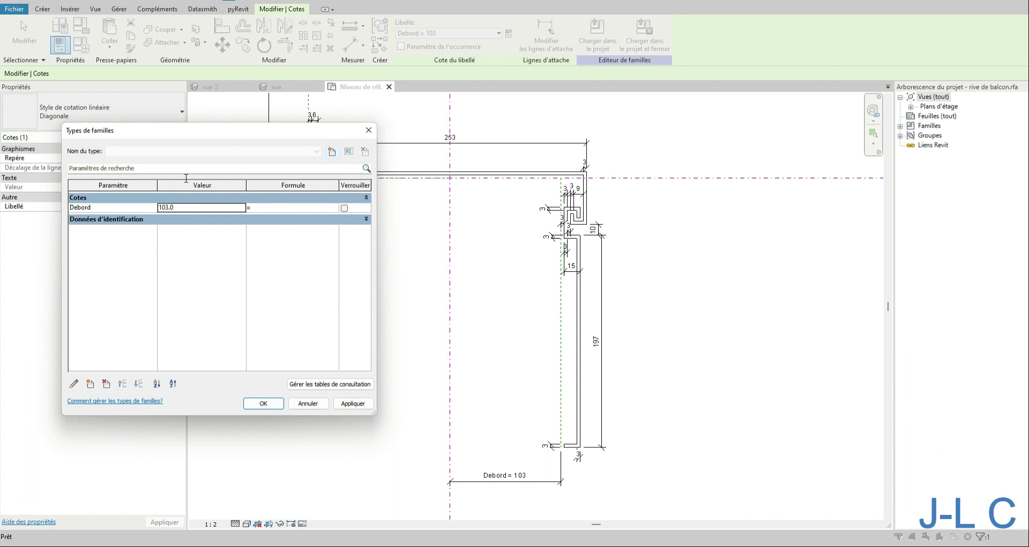
{"action": "left_click", "coordinate": [185, 208]}
{"action": "type", "text": "5"}
{"action": "left_click", "coordinate": [255, 404]}
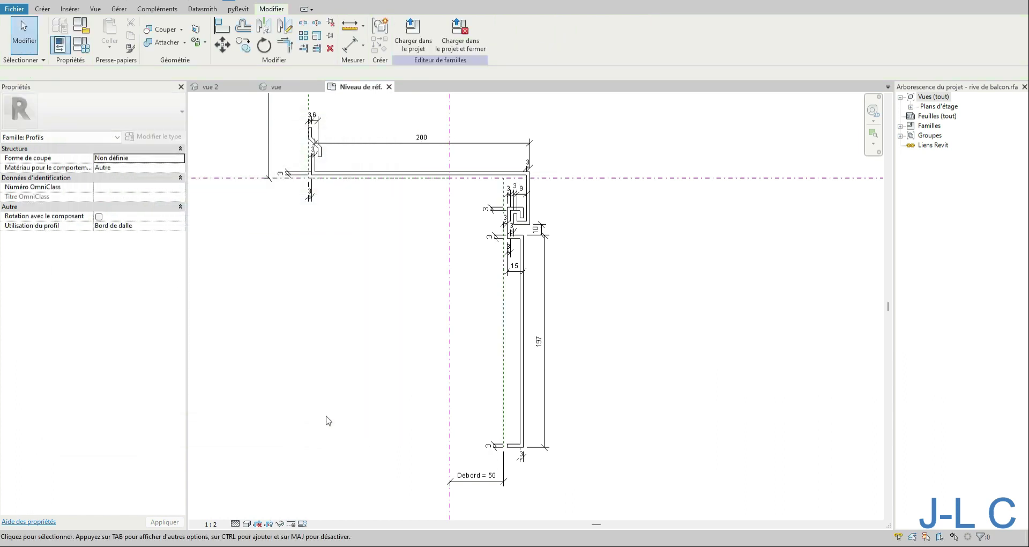
{"action": "scroll", "coordinate": [611, 291], "scroll_direction": "down", "scroll_amount": 1}
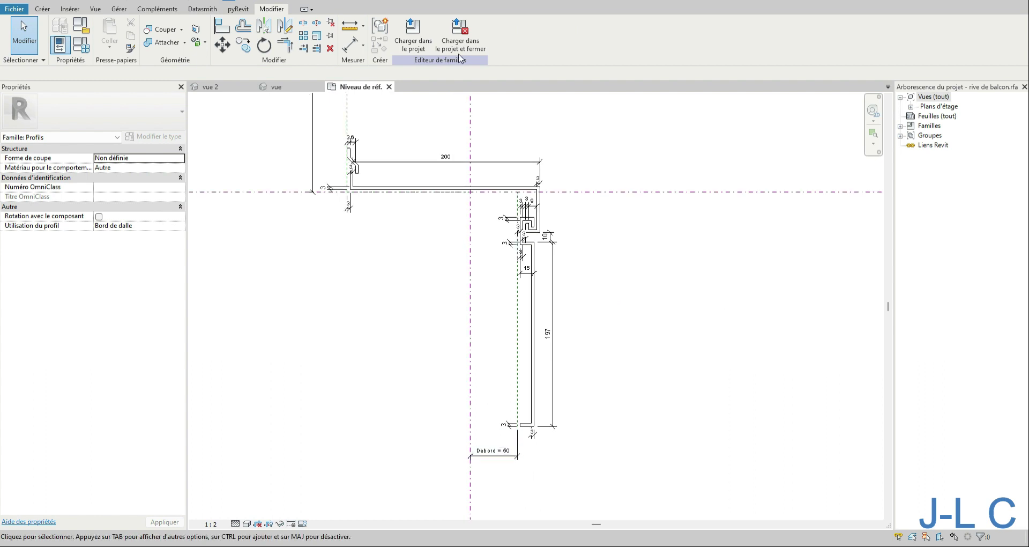
- Load the profile into the project and close it, replacing the existing rive de balcon.rfa file and the project's version with its parameter values
{"action": "left_click", "coordinate": [459, 33]}
{"action": "left_click", "coordinate": [487, 278]}
{"action": "left_click", "coordinate": [487, 277]}
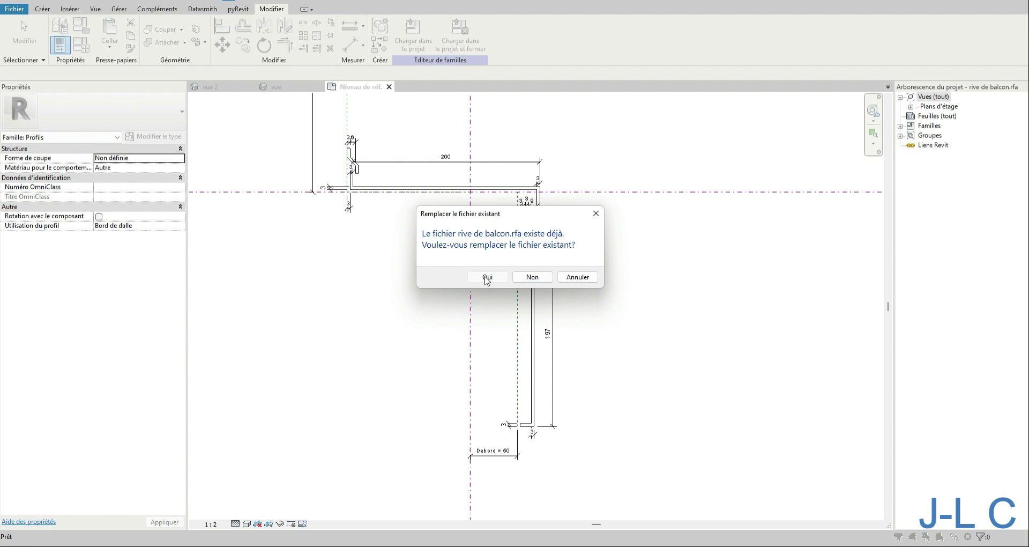
{"action": "left_click", "coordinate": [487, 278]}
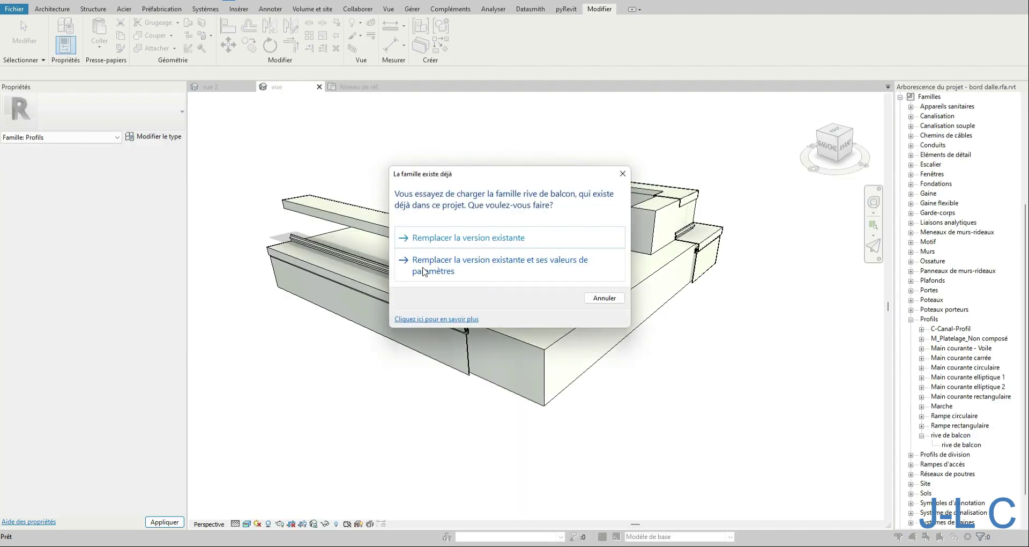
{"action": "left_click", "coordinate": [477, 269]}
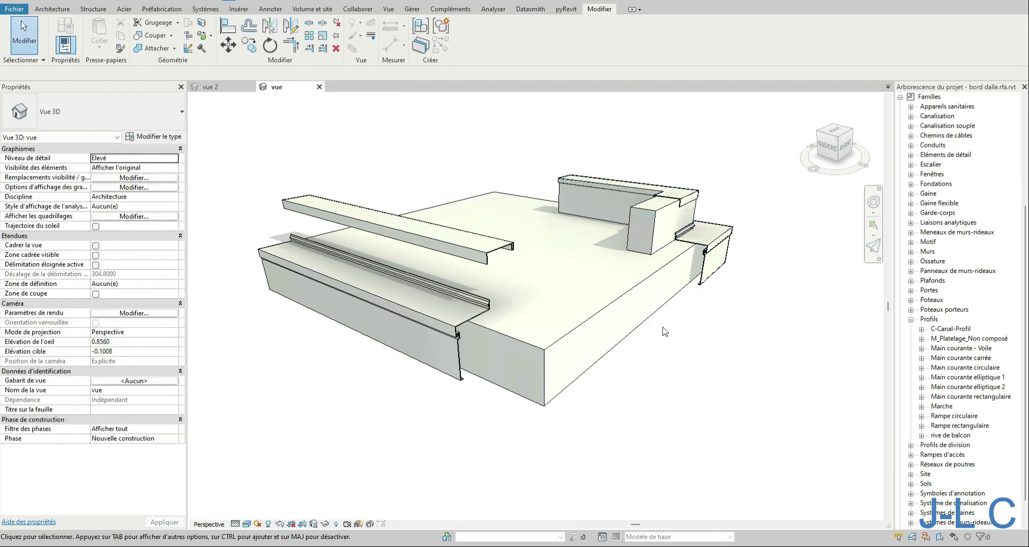
{"action": "left_click", "coordinate": [714, 261]}
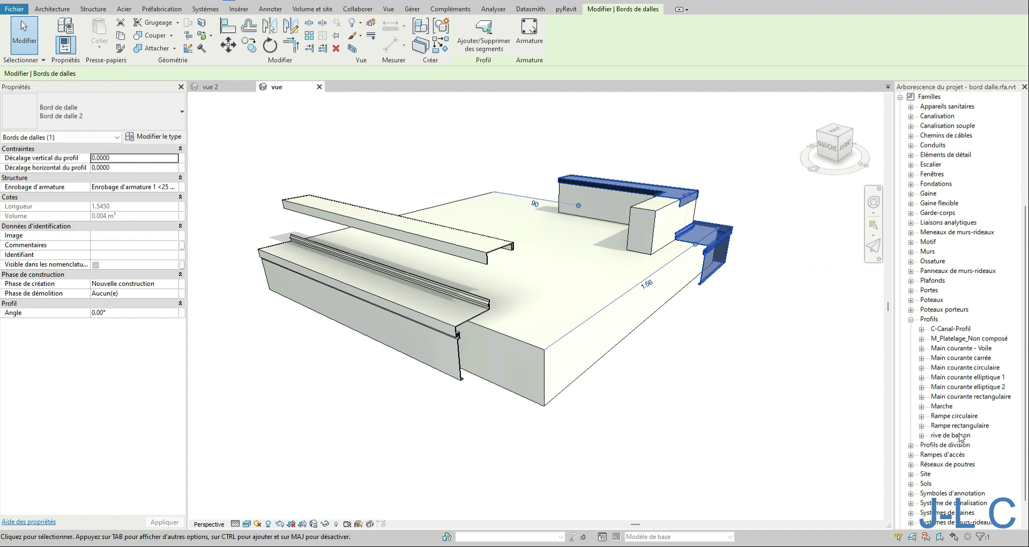
{"action": "left_click", "coordinate": [163, 137]}
{"action": "left_click", "coordinate": [923, 111]}
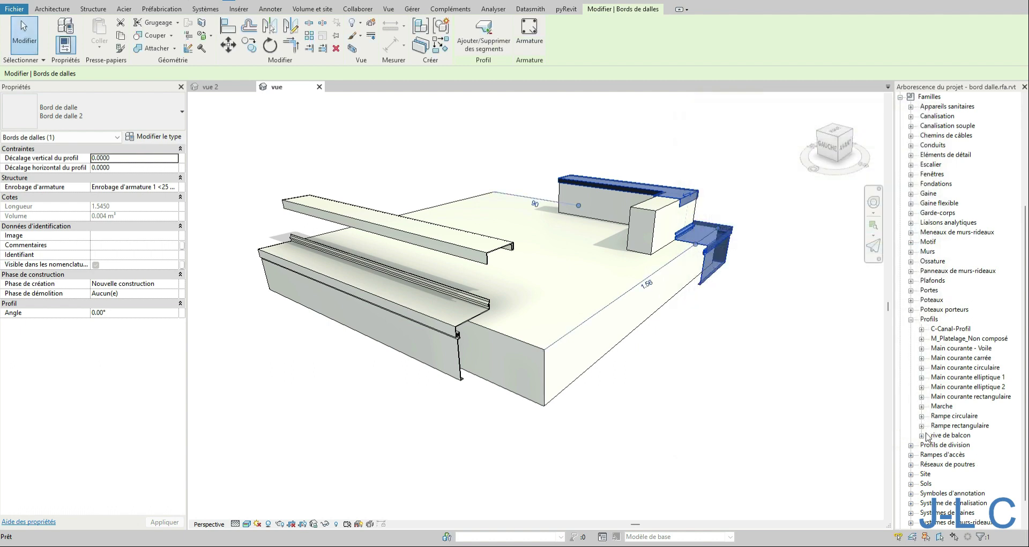
- Set "Debord" to 0.1000 in the type properties of the project's "rive de balcon" profile type
{"action": "double_click", "coordinate": [950, 435]}
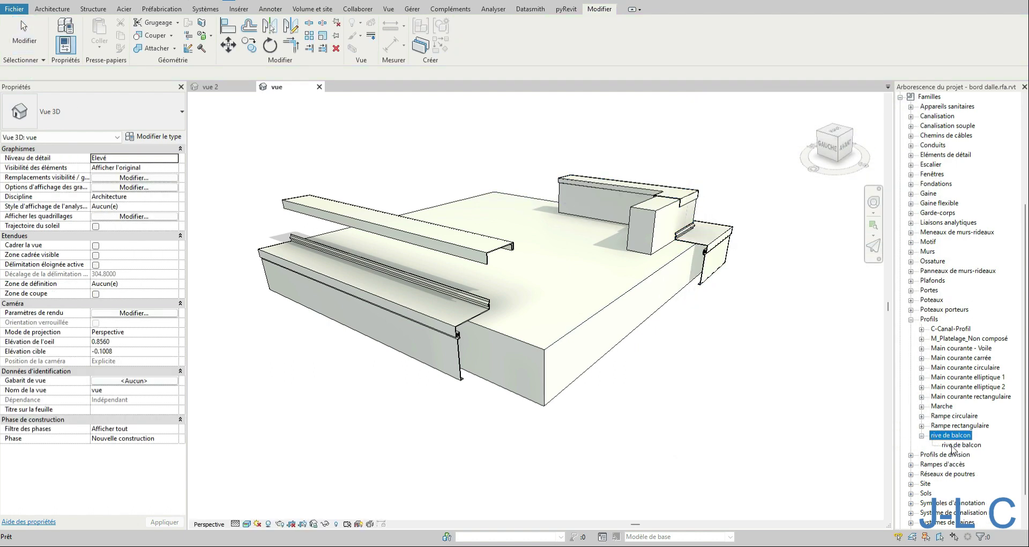
{"action": "double_click", "coordinate": [952, 446]}
{"action": "left_click", "coordinate": [841, 236]}
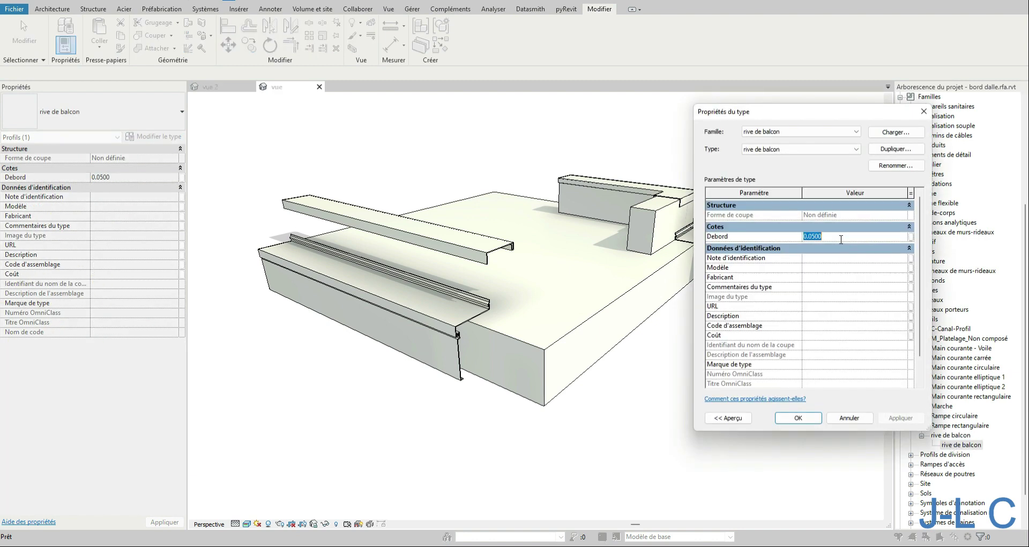
{"action": "type", "text": "0.1000"}
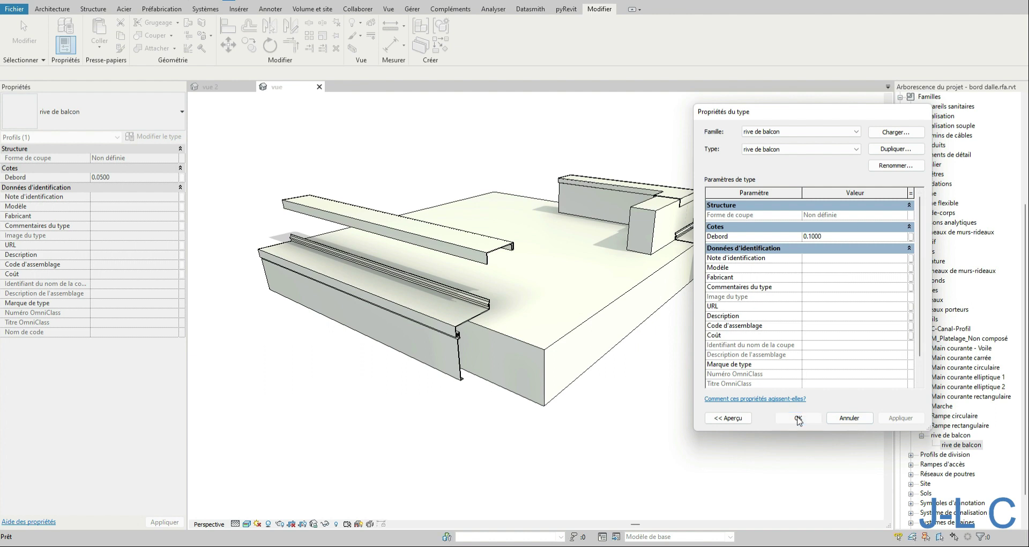
{"action": "left_click", "coordinate": [798, 418]}
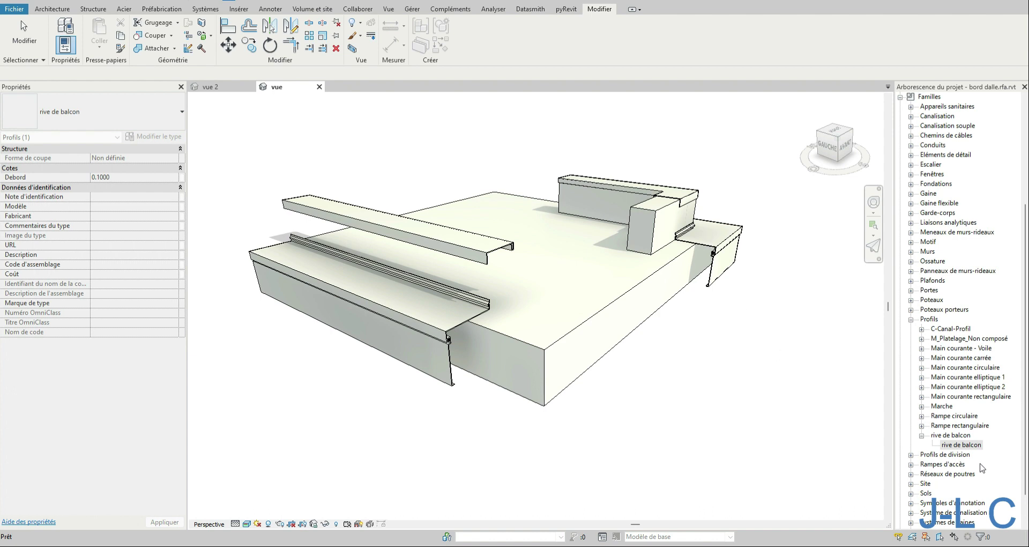
- Duplicate the "rive de balcon" profile type under the name "rive de balcon 50 mm"
{"action": "right_click", "coordinate": [947, 445]}
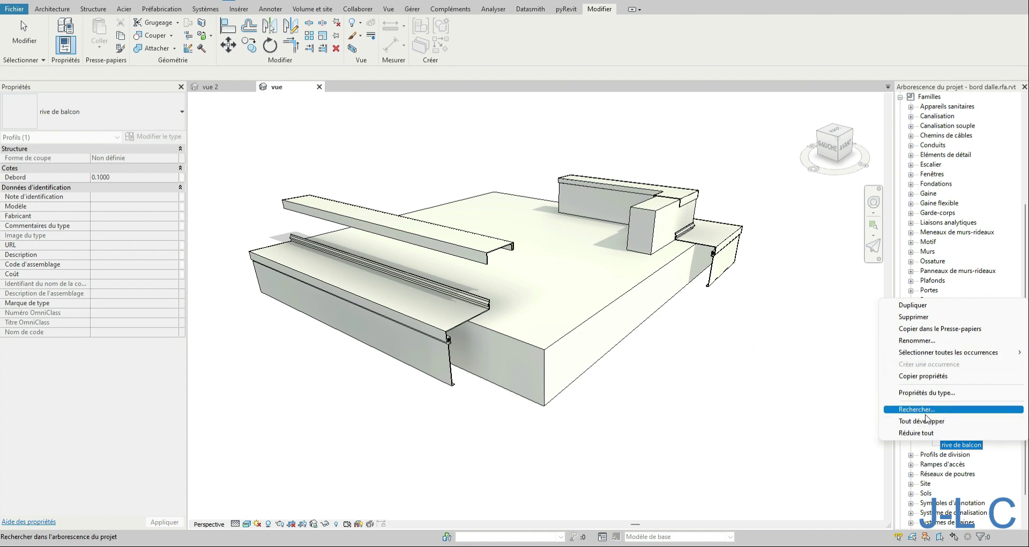
{"action": "left_click", "coordinate": [929, 393]}
{"action": "left_click", "coordinate": [899, 147]}
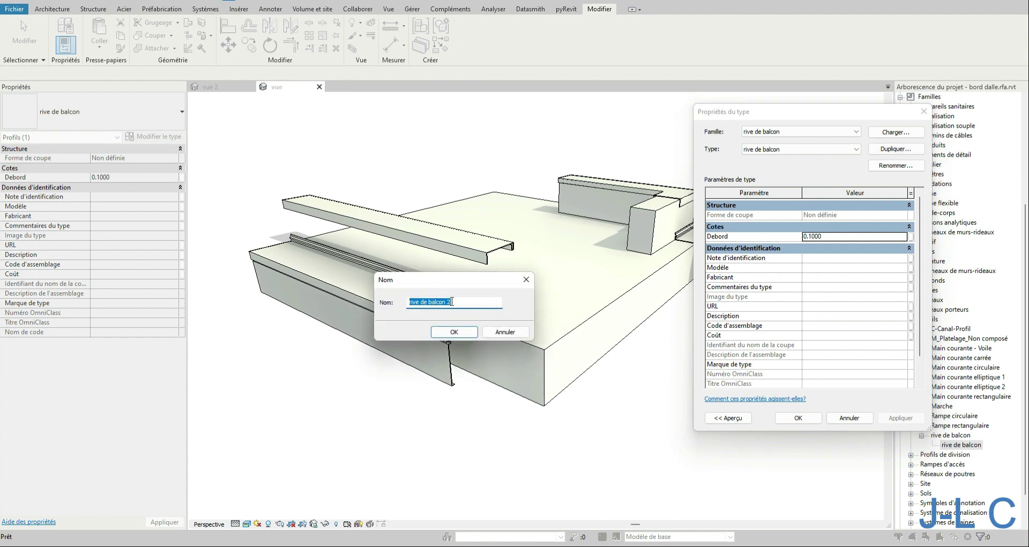
{"action": "left_click", "coordinate": [448, 302]}
{"action": "left_click", "coordinate": [466, 334]}
{"action": "left_click", "coordinate": [455, 301]}
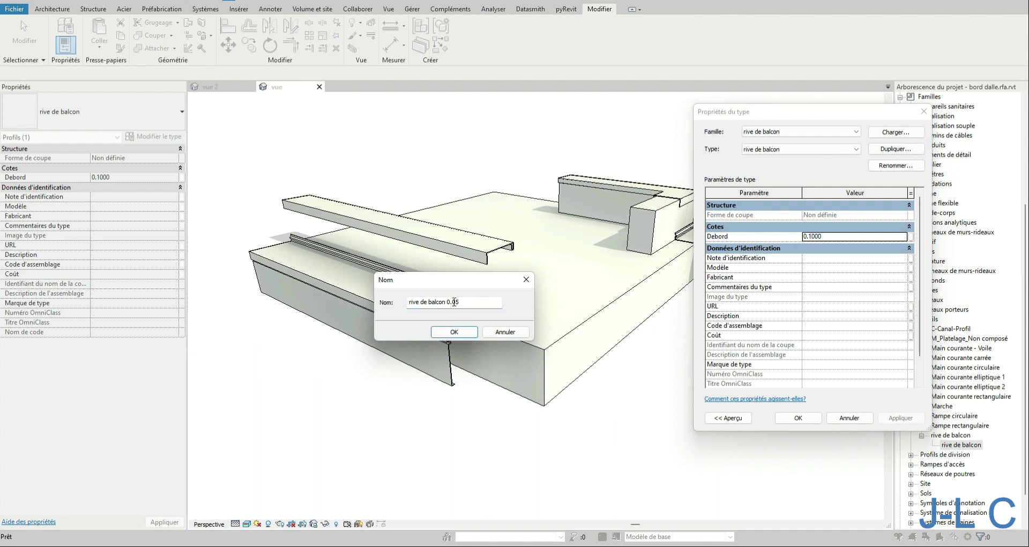
{"action": "left_click_drag", "start_coordinate": [448, 302], "coordinate": [469, 303]}
{"action": "type", "text": "50 mm"}
{"action": "left_click", "coordinate": [454, 331]}
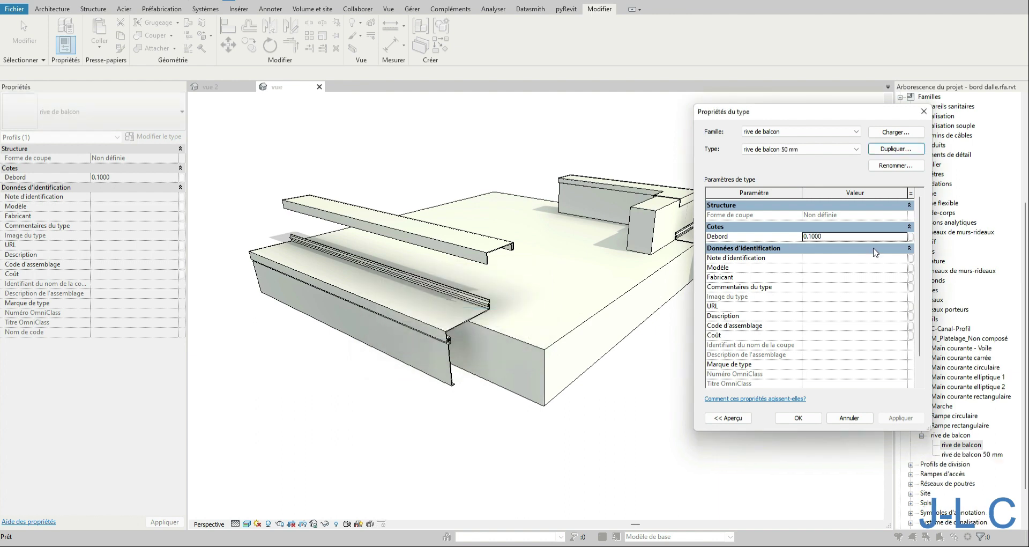
- Set the "Debord" value of the "rive de balcon 50 mm" type to 0.0500
{"action": "left_click", "coordinate": [839, 229]}
{"action": "left_click", "coordinate": [839, 229]}
{"action": "left_click", "coordinate": [834, 236]}
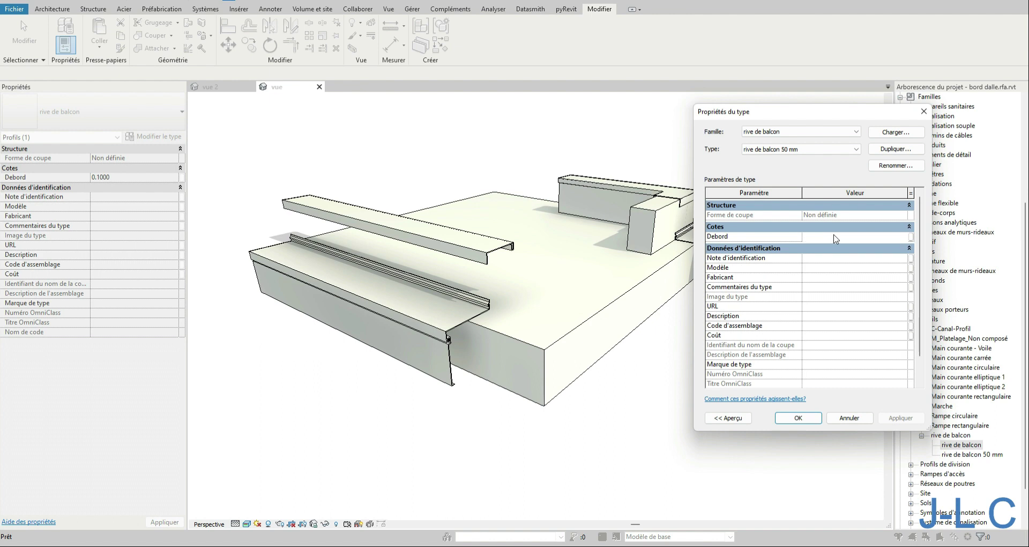
{"action": "key", "text": "Return"}
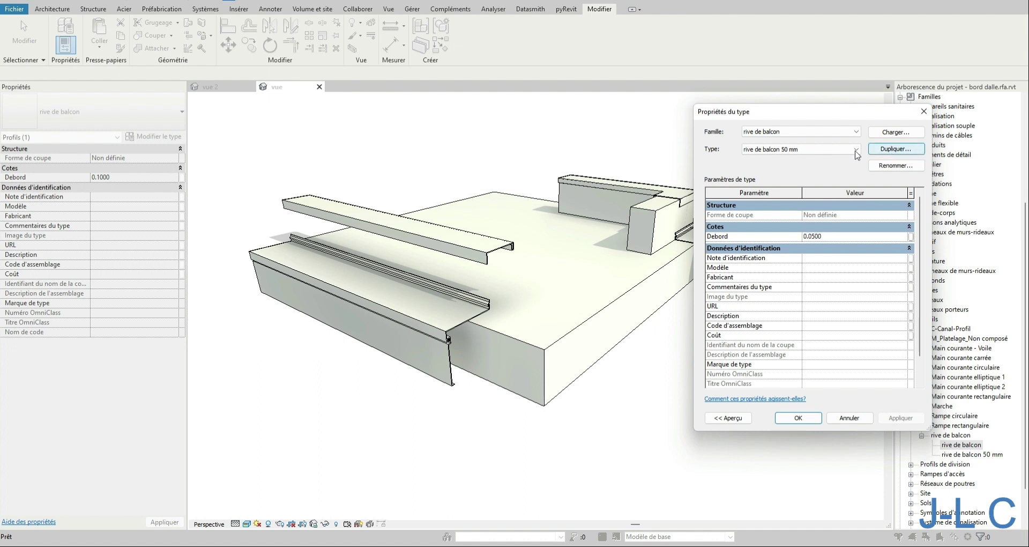
- Rename the original "rive de balcon" type as "rive de balcon 100" and accept the type properties
{"action": "left_click", "coordinate": [855, 150]}
{"action": "left_click", "coordinate": [795, 161]}
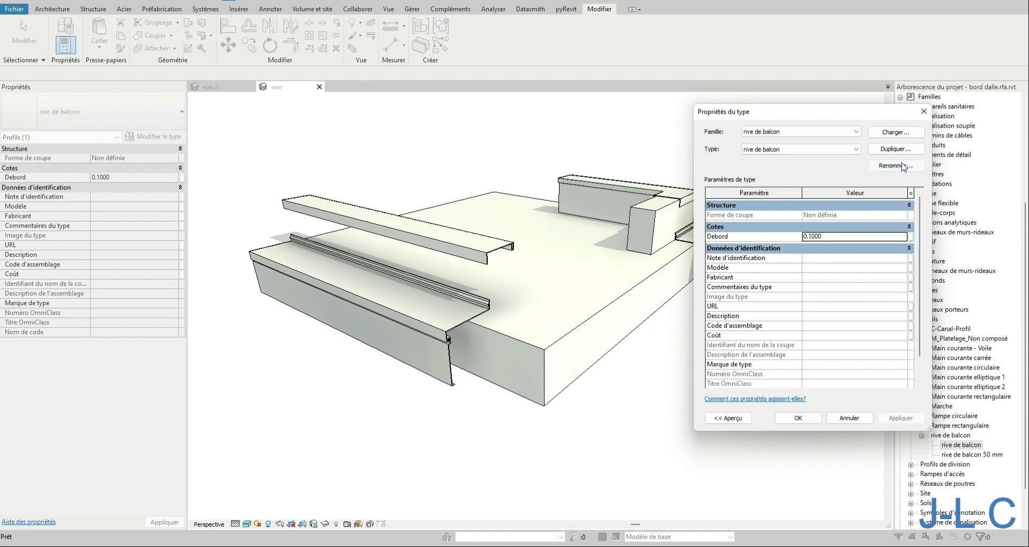
{"action": "left_click", "coordinate": [896, 164]}
{"action": "left_click", "coordinate": [517, 205]}
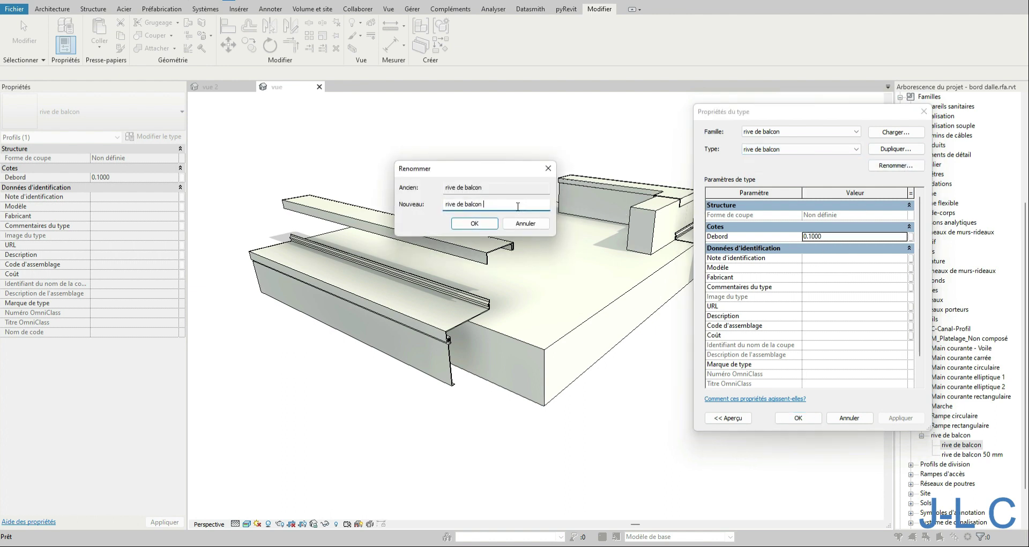
{"action": "type", "text": "100"}
{"action": "left_click", "coordinate": [474, 223]}
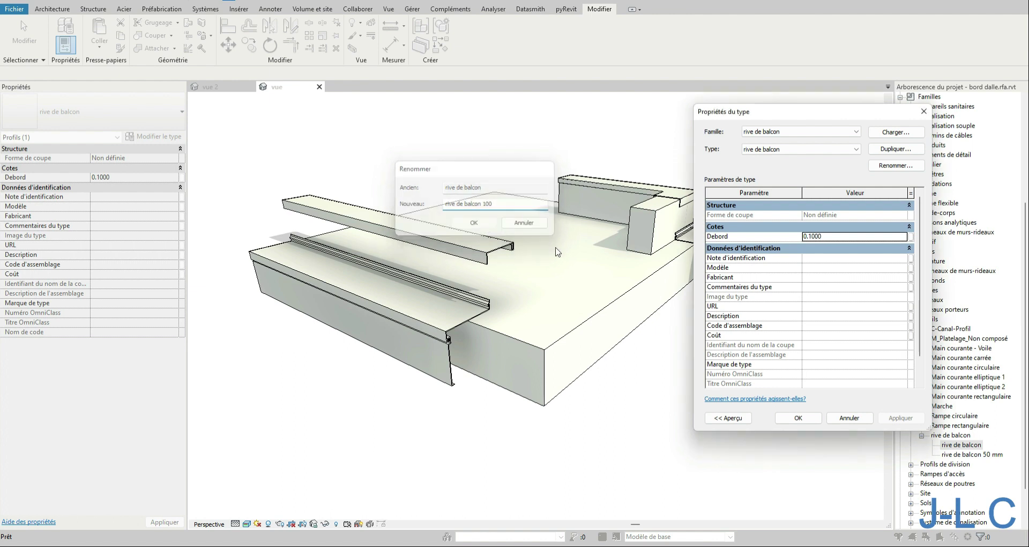
{"action": "left_click", "coordinate": [798, 418]}
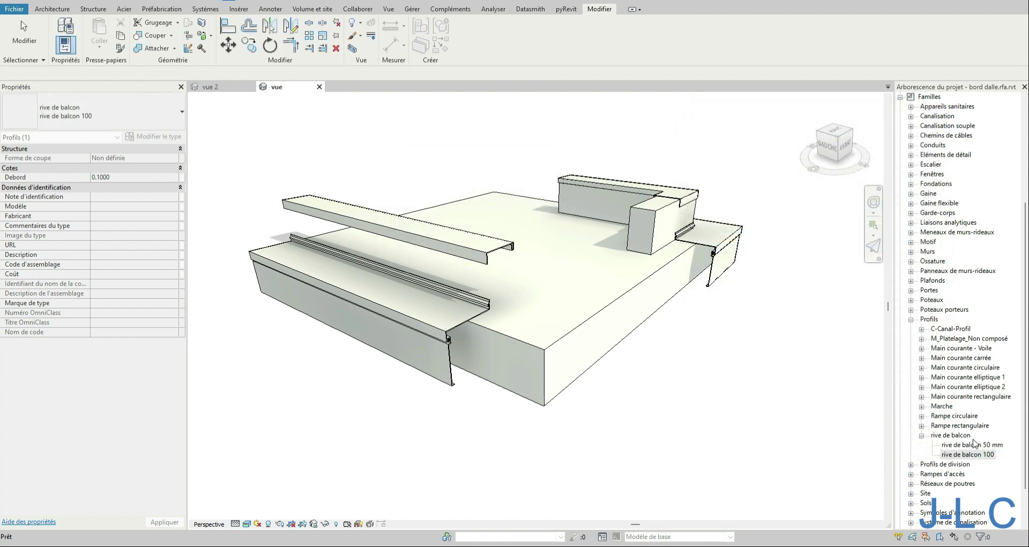
- Rename the "rive de balcon 100" profile type as "rive de balcon 100 mm"
{"action": "right_click", "coordinate": [989, 455]}
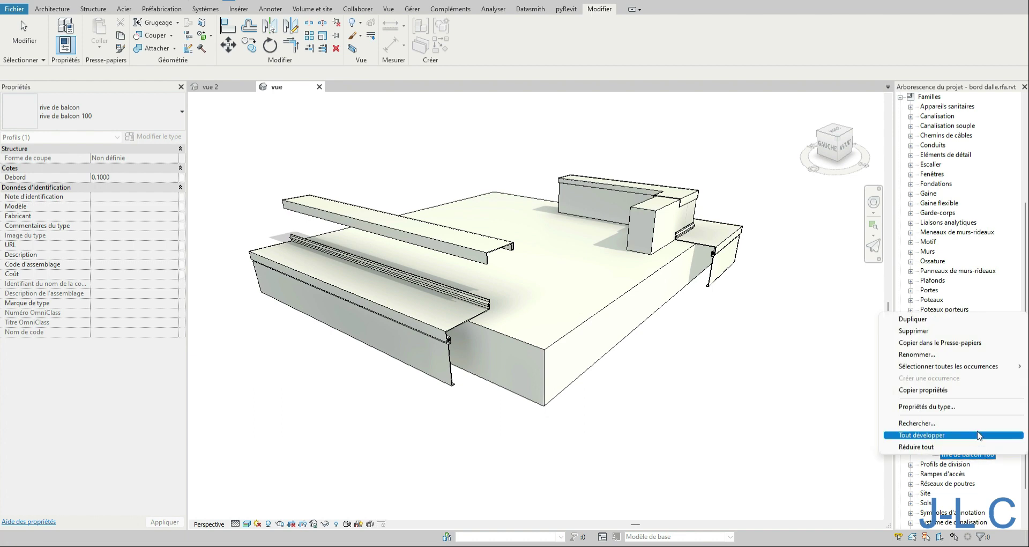
{"action": "left_click", "coordinate": [956, 354]}
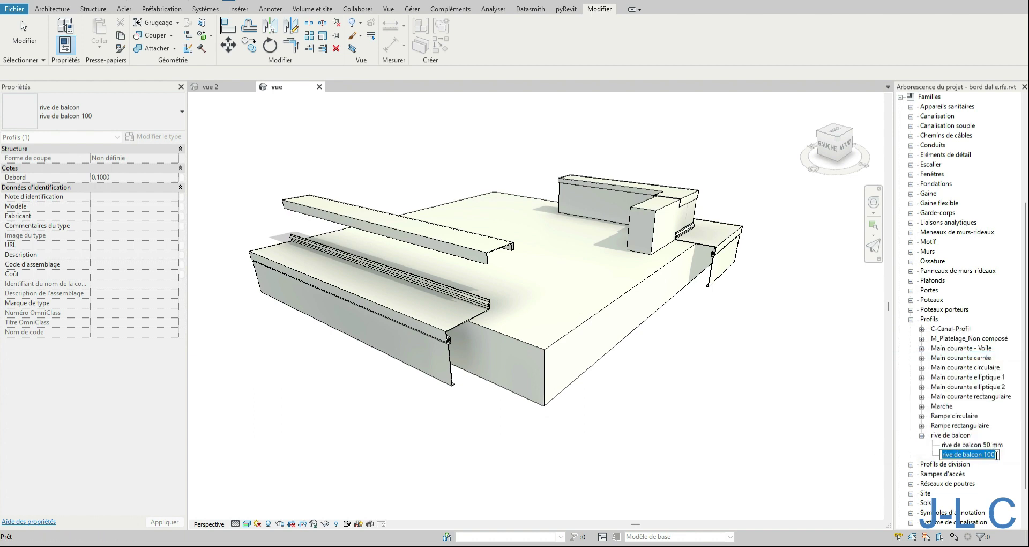
{"action": "left_click", "coordinate": [996, 455]}
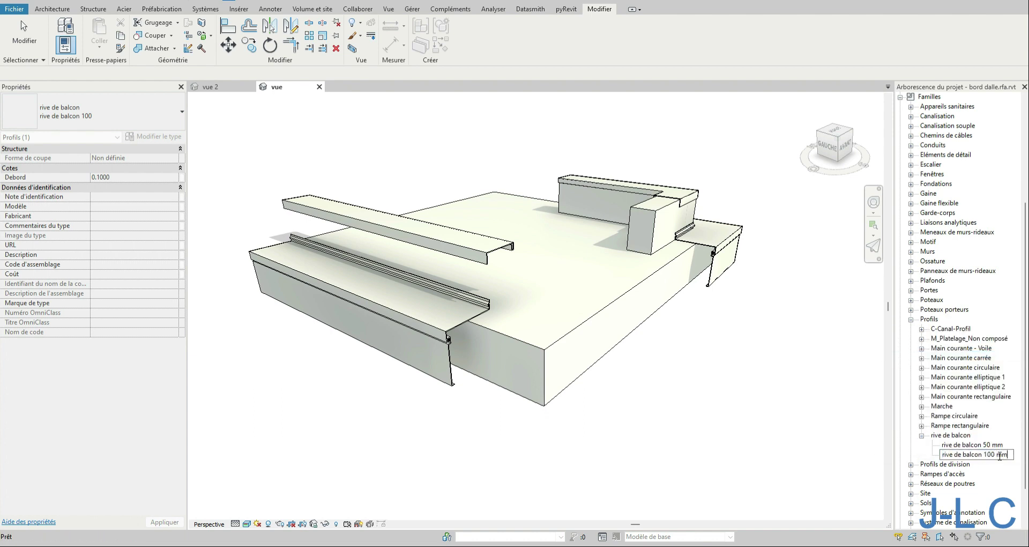
{"action": "key", "text": "Return"}
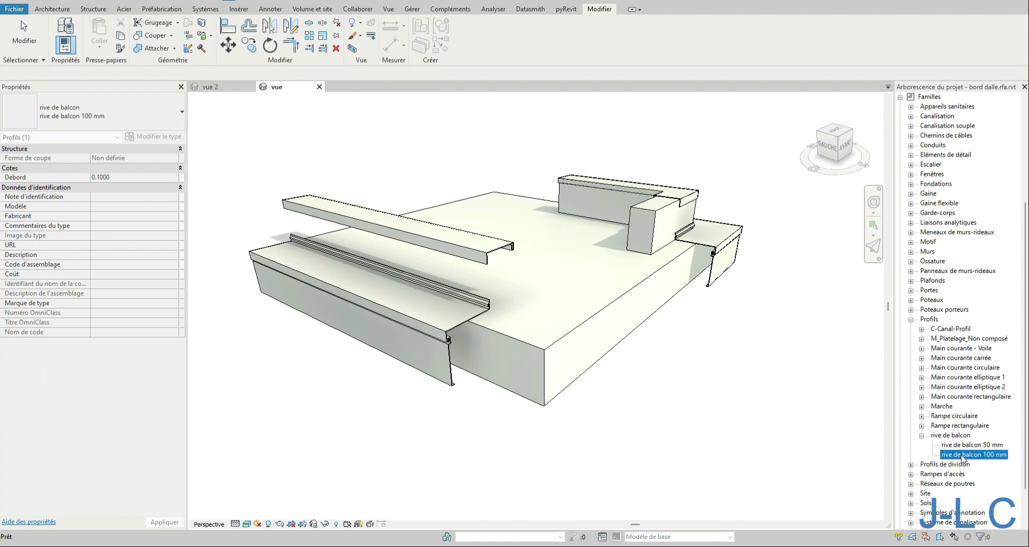
- Capitalize the names of both profile types to "Rive de balcon 100 mm" and "Rive de balcon 50 mm"
{"action": "left_click", "coordinate": [943, 454]}
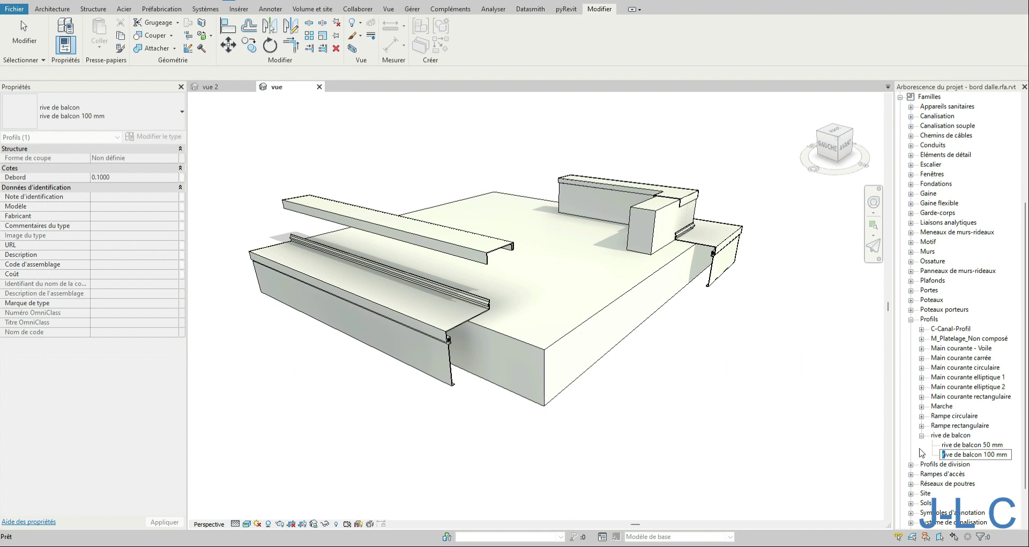
{"action": "type", "text": "R"}
{"action": "left_click", "coordinate": [962, 445]}
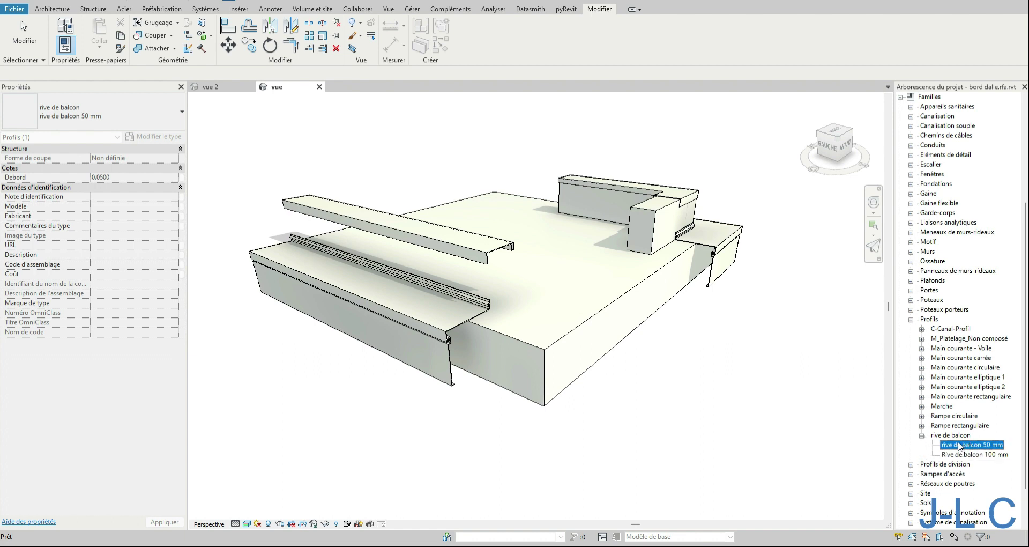
{"action": "left_click", "coordinate": [947, 447]}
{"action": "type", "text": "R"}
- Rename the "rive de balcon" profile family as "Rive de balcon"
{"action": "left_click", "coordinate": [936, 436]}
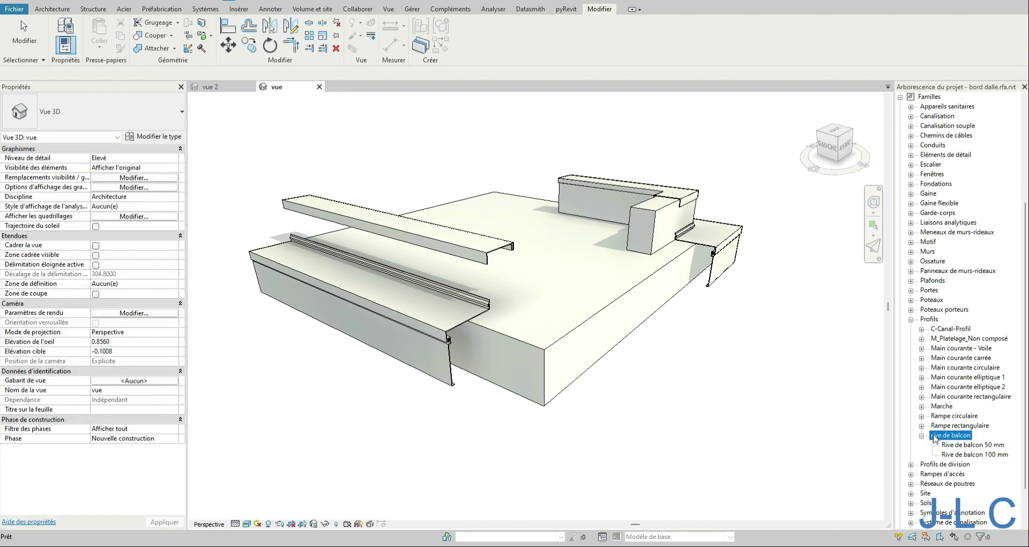
{"action": "left_click", "coordinate": [934, 438]}
{"action": "left_click", "coordinate": [925, 435]}
{"action": "type", "text": "R"}
{"action": "key", "text": "Delete"}
{"action": "key", "text": "Return"}
- Assign the profile "Rive de balcon : Rive de balcon 50 mm" to the "Bord de dalle 2" slab edge type and apply it
{"action": "left_click", "coordinate": [713, 245]}
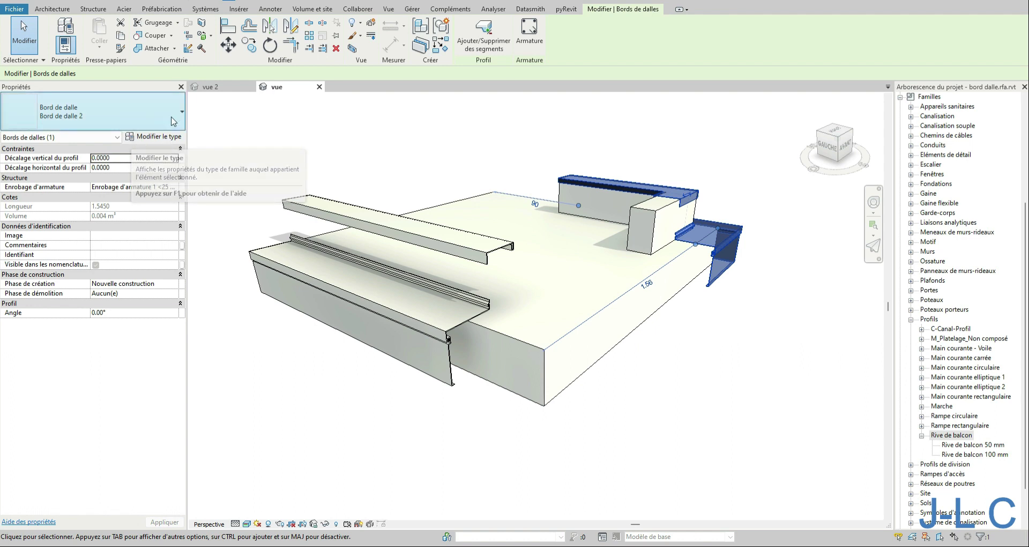
{"action": "left_click", "coordinate": [169, 137]}
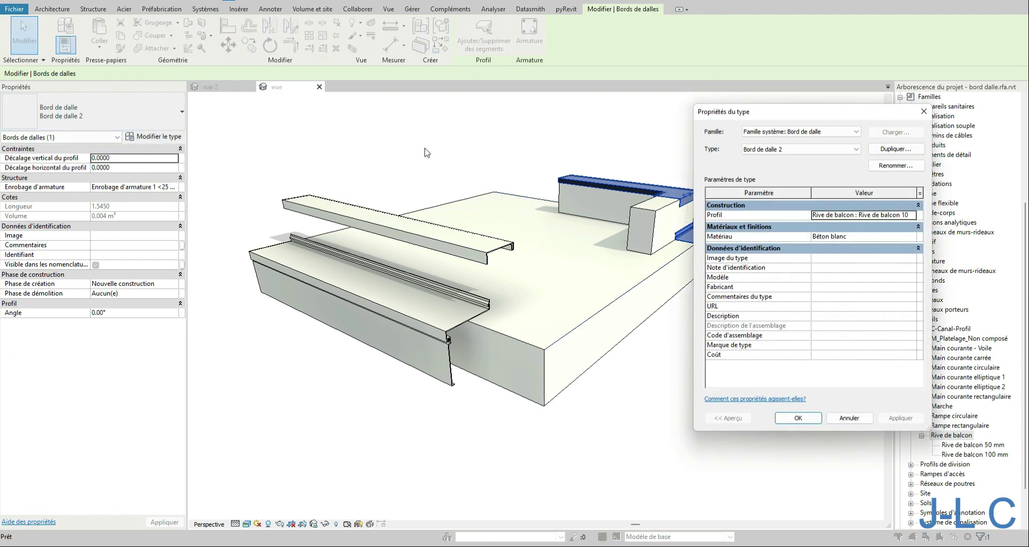
{"action": "left_click", "coordinate": [847, 150]}
{"action": "left_click", "coordinate": [849, 160]}
{"action": "left_click", "coordinate": [911, 214]}
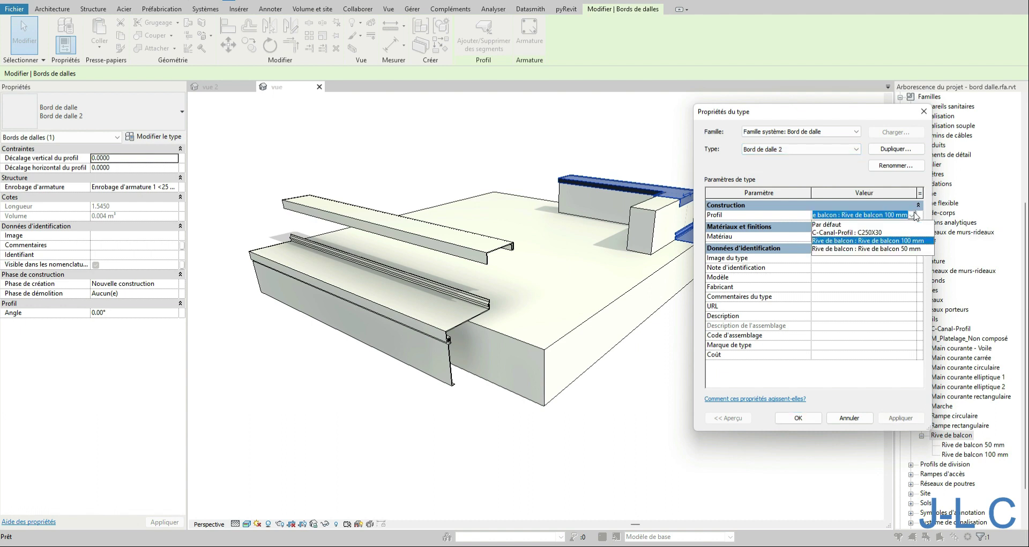
{"action": "left_click", "coordinate": [894, 249]}
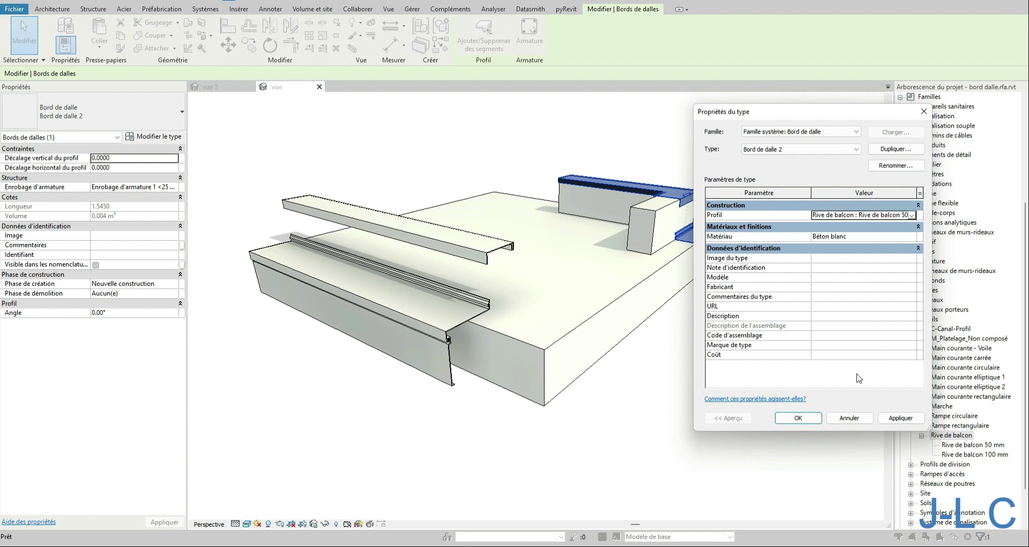
{"action": "left_click", "coordinate": [896, 419]}
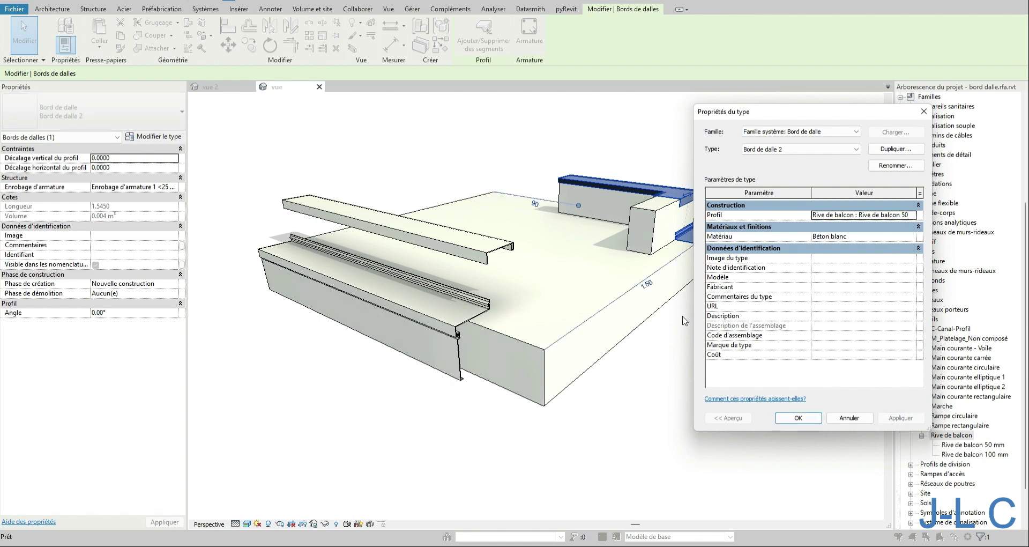
- Duplicate "Bord de dalle 2" as "Bord de dalle 3" with the profile "Rive de balcon 100 mm" for the selected slab edge
{"action": "left_click", "coordinate": [906, 150]}
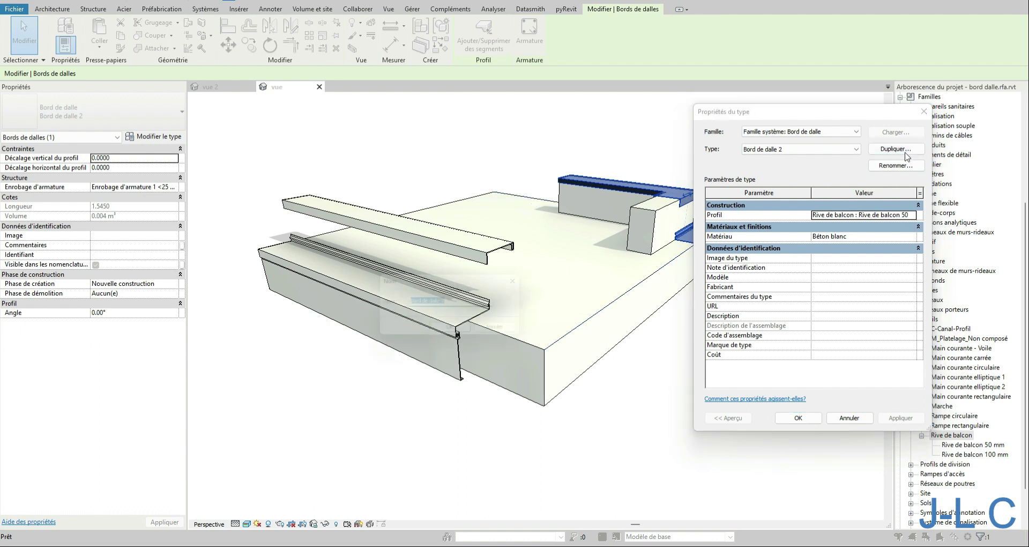
{"action": "left_click", "coordinate": [453, 333]}
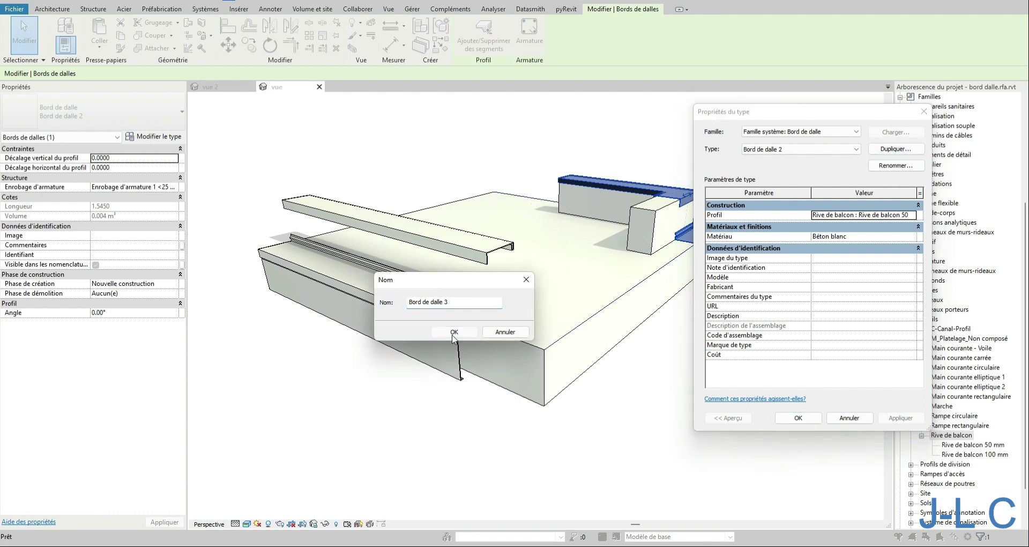
{"action": "left_click", "coordinate": [911, 215]}
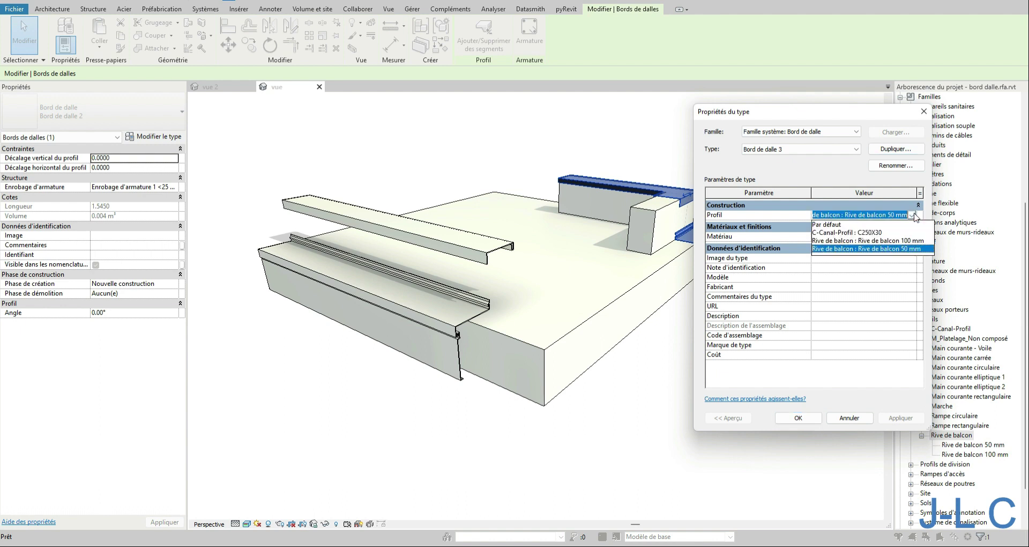
{"action": "left_click", "coordinate": [903, 240]}
{"action": "left_click", "coordinate": [801, 420]}
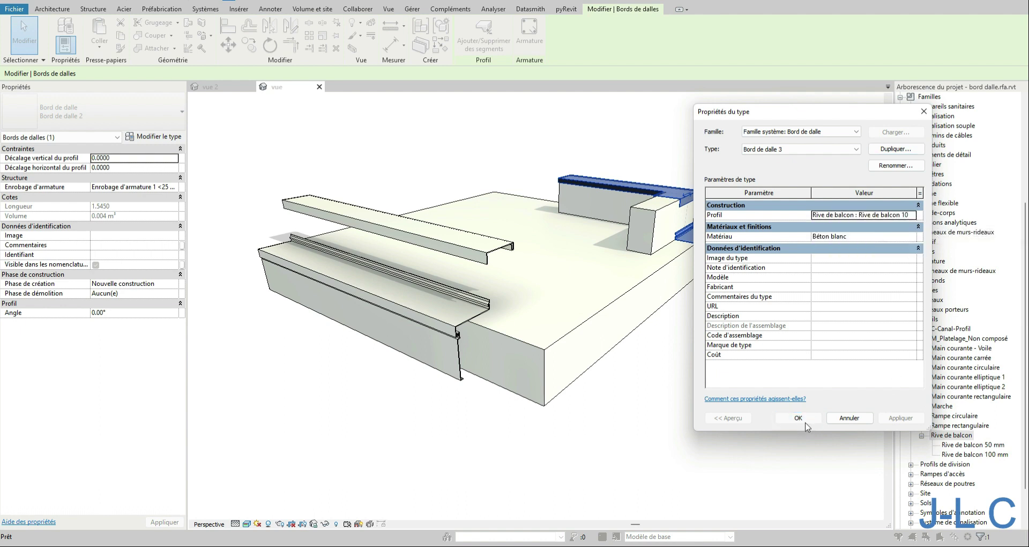
{"action": "left_click", "coordinate": [806, 426]}
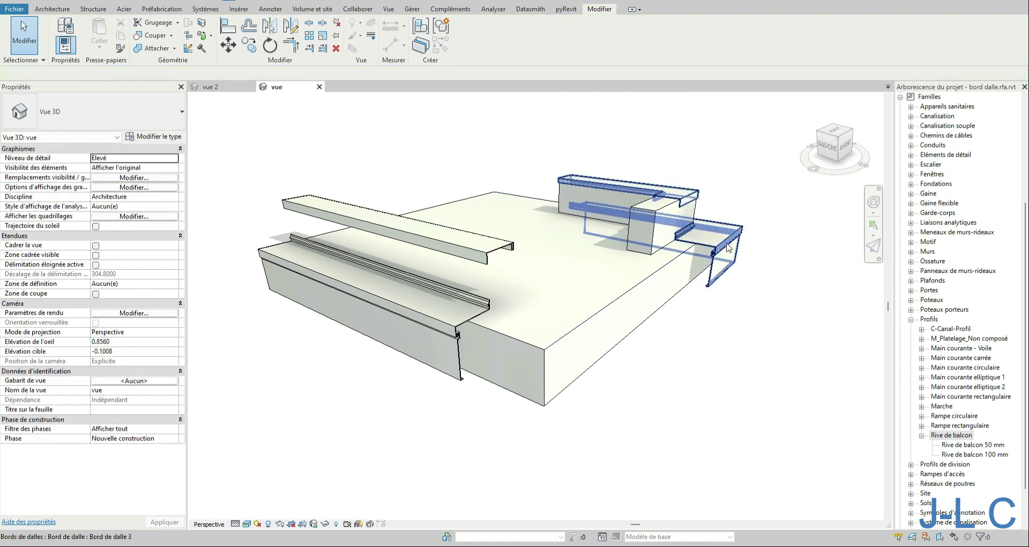
- Compare the types and assigned profiles of the two slab edges in their type properties
{"action": "left_click", "coordinate": [735, 260]}
{"action": "left_click", "coordinate": [161, 138]}
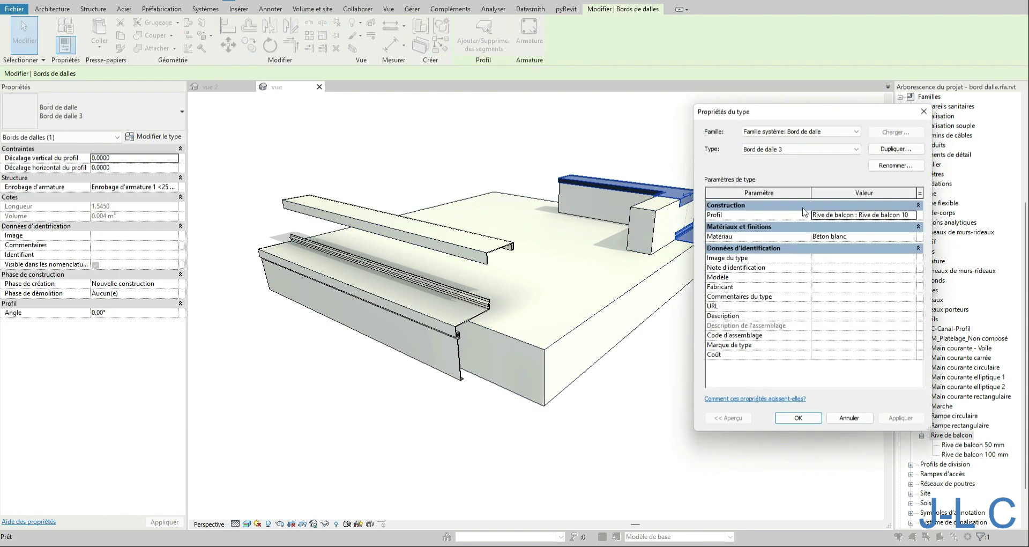
{"action": "left_click", "coordinate": [923, 111]}
{"action": "left_click", "coordinate": [413, 242]}
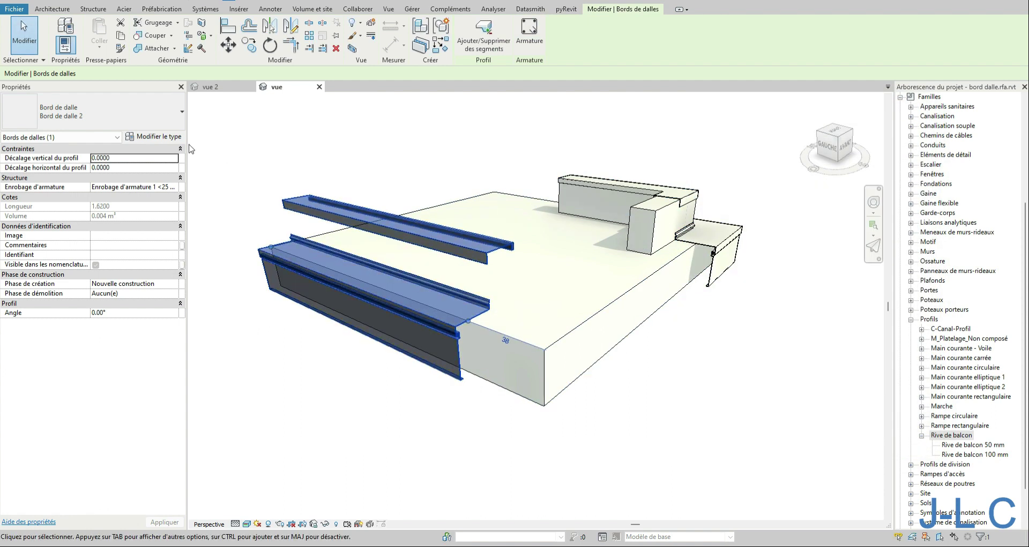
{"action": "left_click", "coordinate": [122, 123]}
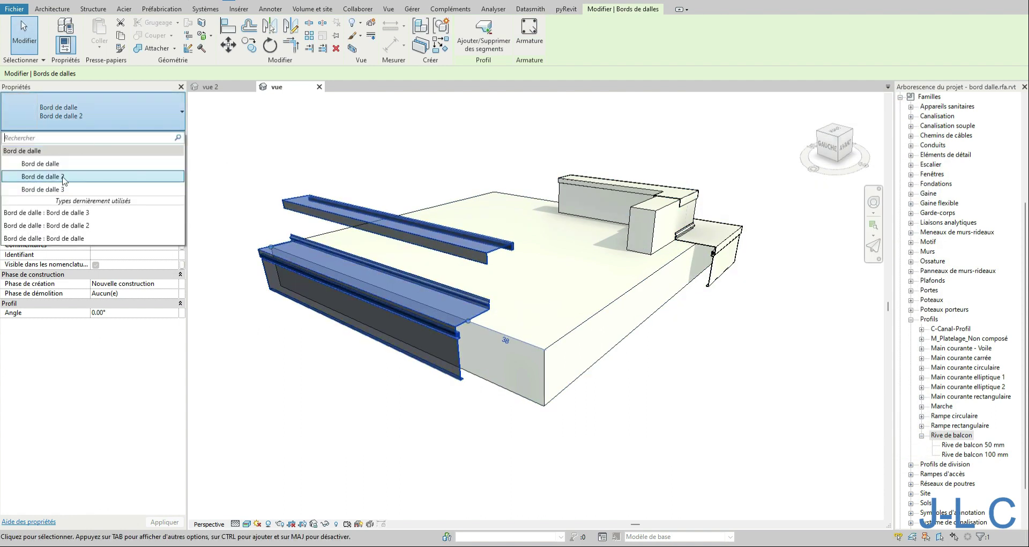
{"action": "left_click", "coordinate": [605, 393]}
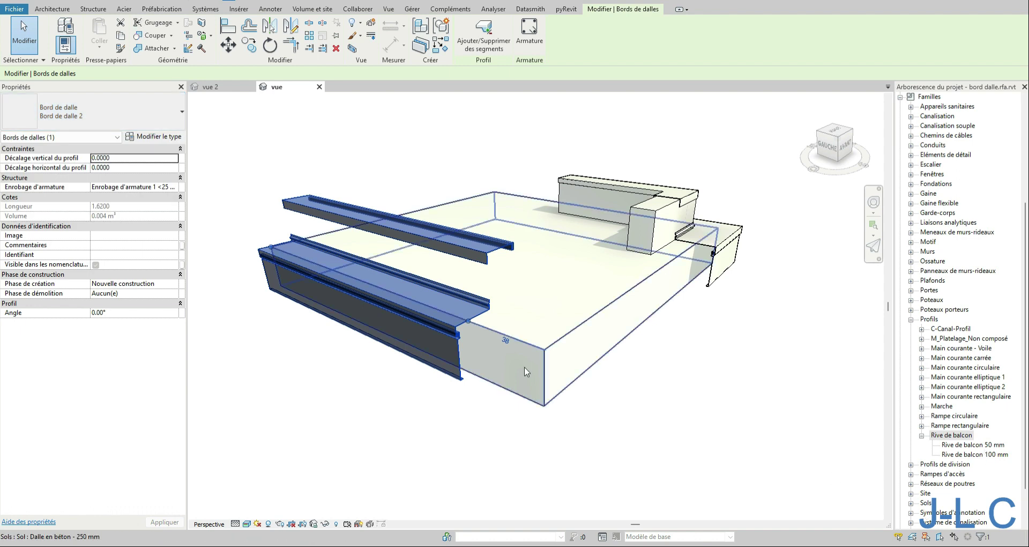
{"action": "left_click", "coordinate": [166, 138]}
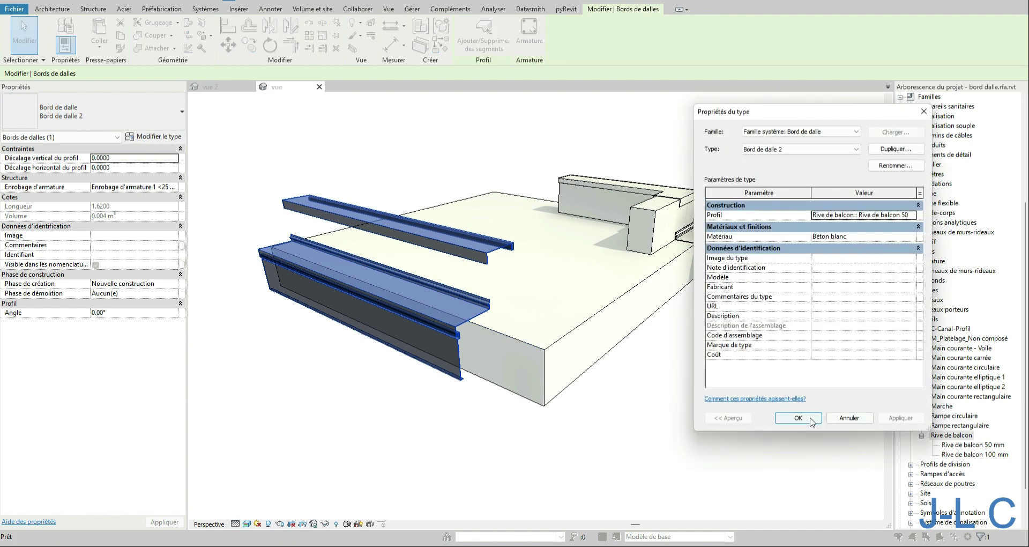
{"action": "left_click", "coordinate": [797, 418]}
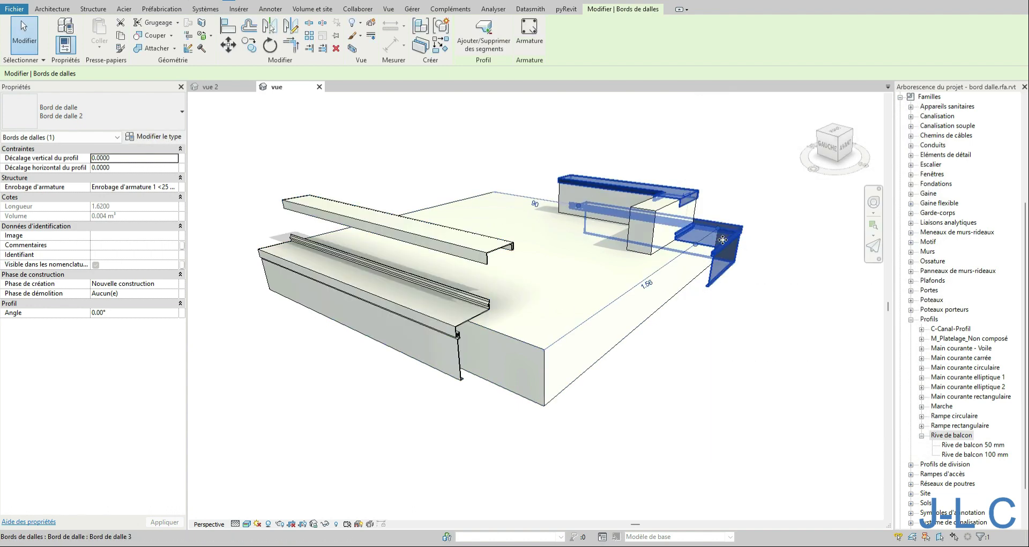
{"action": "left_click", "coordinate": [734, 245]}
{"action": "left_click", "coordinate": [73, 115]}
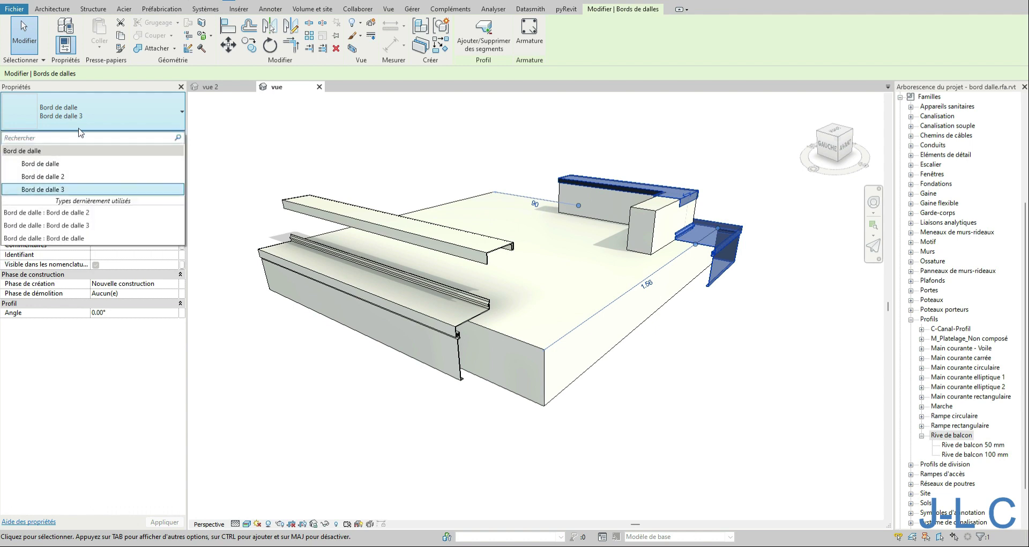
{"action": "left_click", "coordinate": [80, 119]}
{"action": "left_click", "coordinate": [177, 139]}
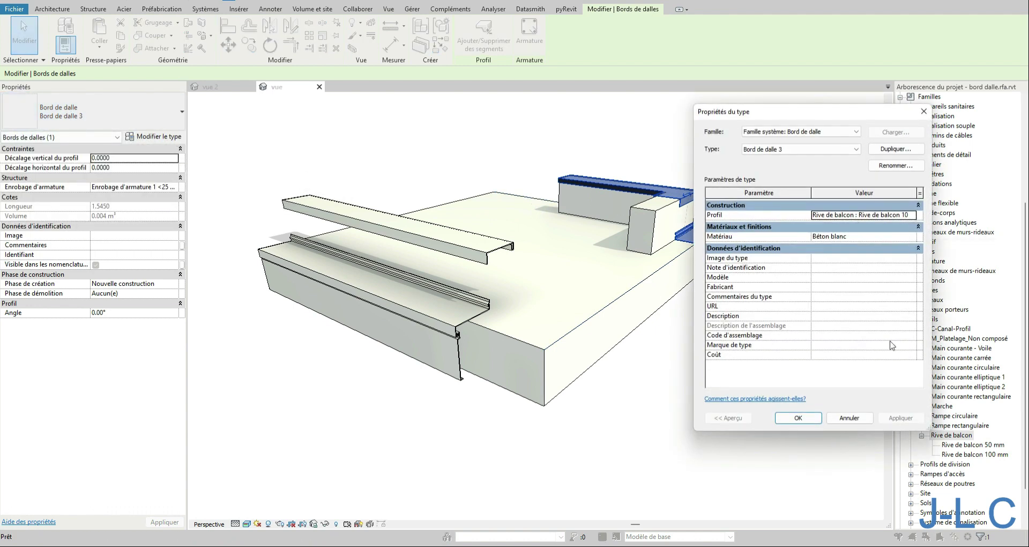
{"action": "left_click", "coordinate": [802, 419]}
- Duplicate "Bord de dalle 2" under the name "Bord de dalle 1" and accept it for the selected slab edge
{"action": "left_click", "coordinate": [813, 150]}
{"action": "left_click", "coordinate": [777, 167]}
{"action": "left_click", "coordinate": [910, 149]}
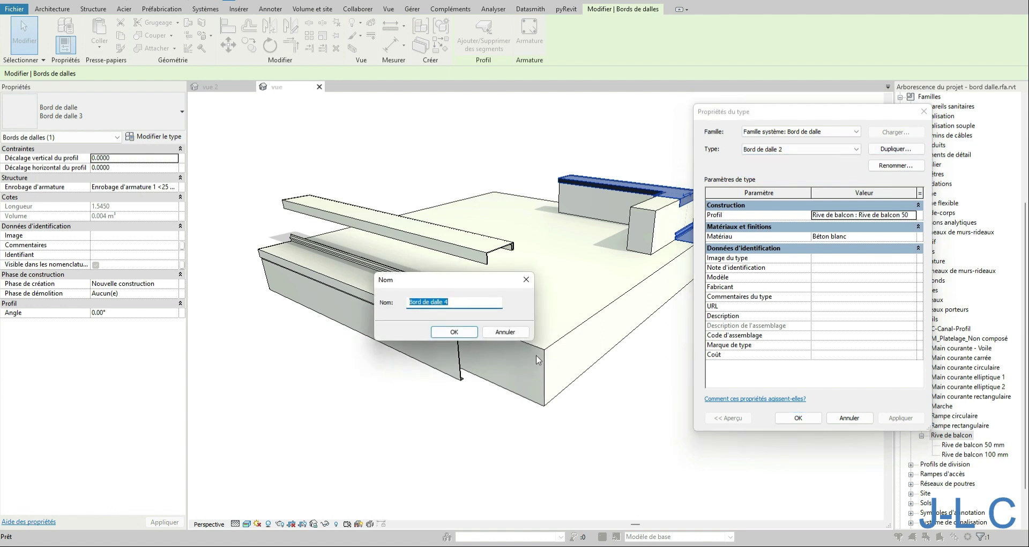
{"action": "double_click", "coordinate": [446, 305]}
{"action": "left_click", "coordinate": [454, 333]}
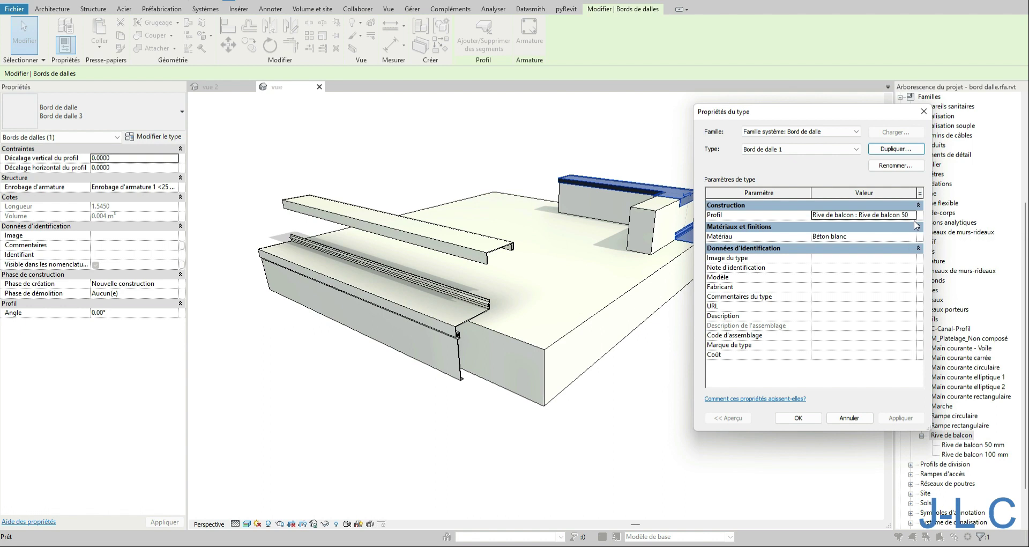
{"action": "left_click", "coordinate": [812, 420]}
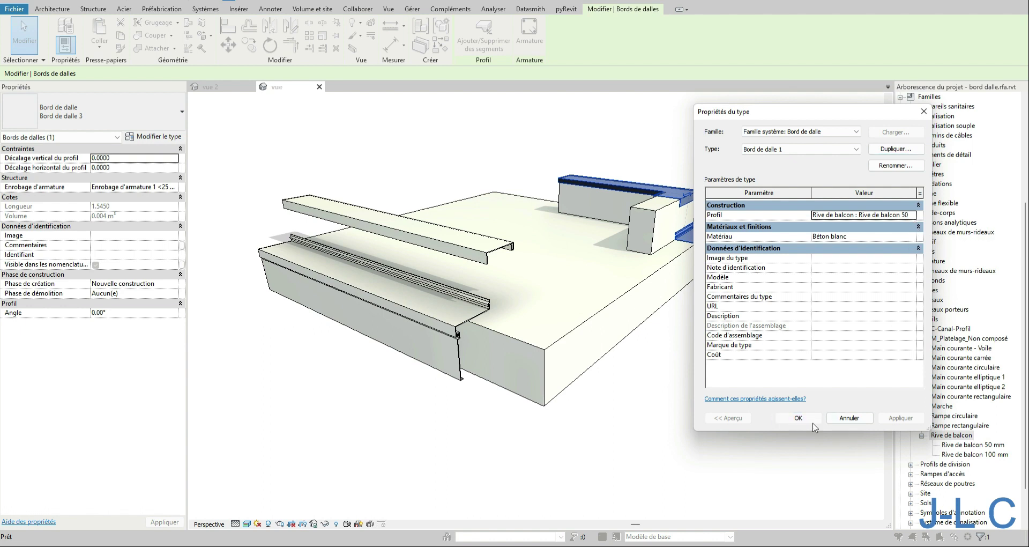
- Duplicate the "Rive de balcon 50 mm" profile type as "Rive de balcon 5 mm" with "Debord" set to 0.00500
{"action": "right_click", "coordinate": [959, 449]}
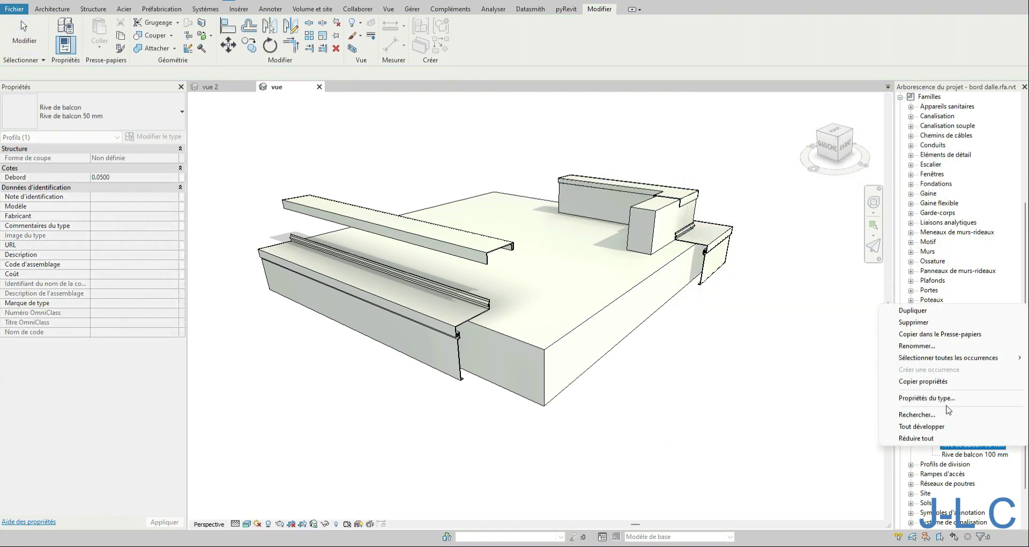
{"action": "mouse_move", "coordinate": [942, 365]}
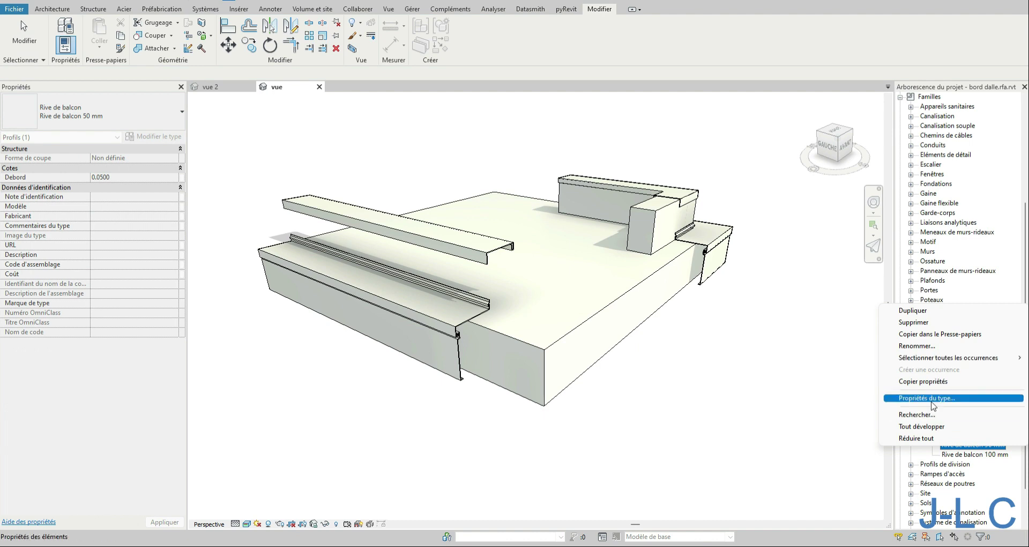
{"action": "left_click", "coordinate": [937, 397]}
{"action": "left_click", "coordinate": [887, 153]}
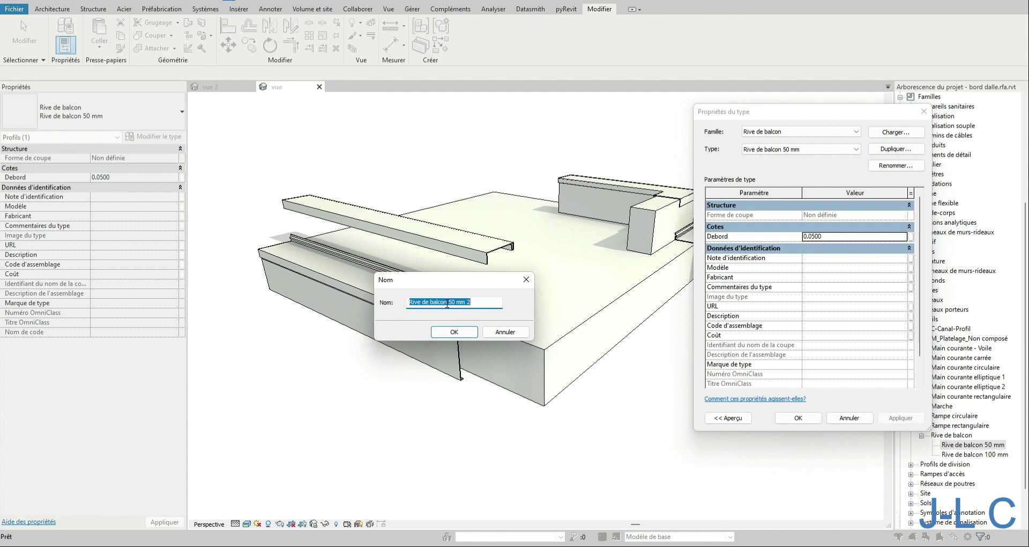
{"action": "left_click_drag", "start_coordinate": [449, 301], "coordinate": [465, 302]}
{"action": "type", "text": "5 mm"}
{"action": "key", "text": "Return"}
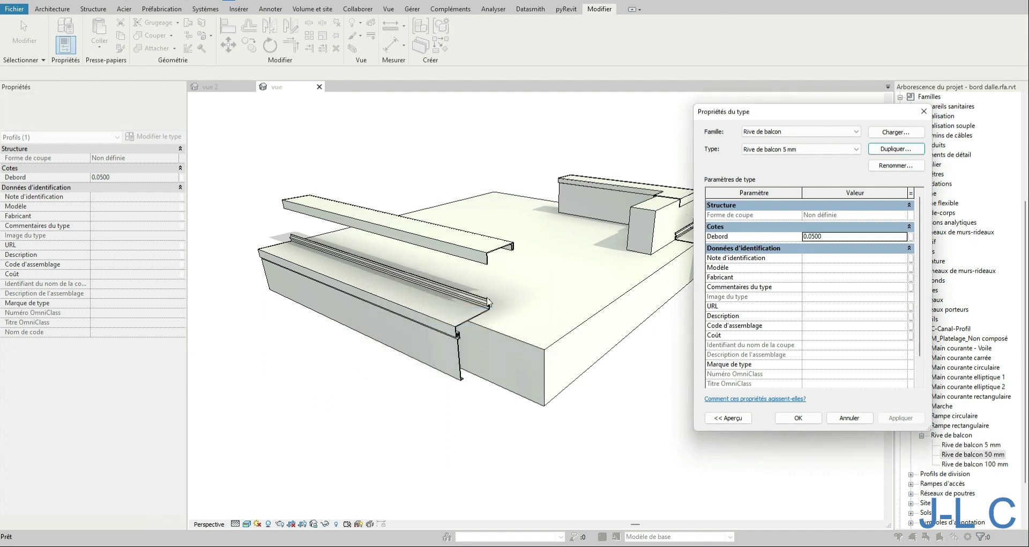
{"action": "left_click", "coordinate": [811, 236]}
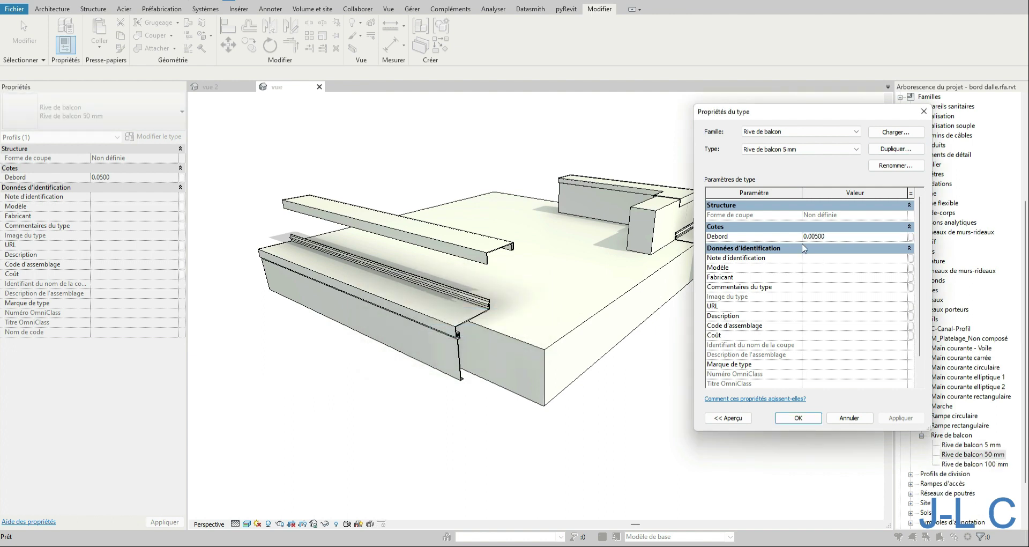
{"action": "left_click", "coordinate": [798, 418]}
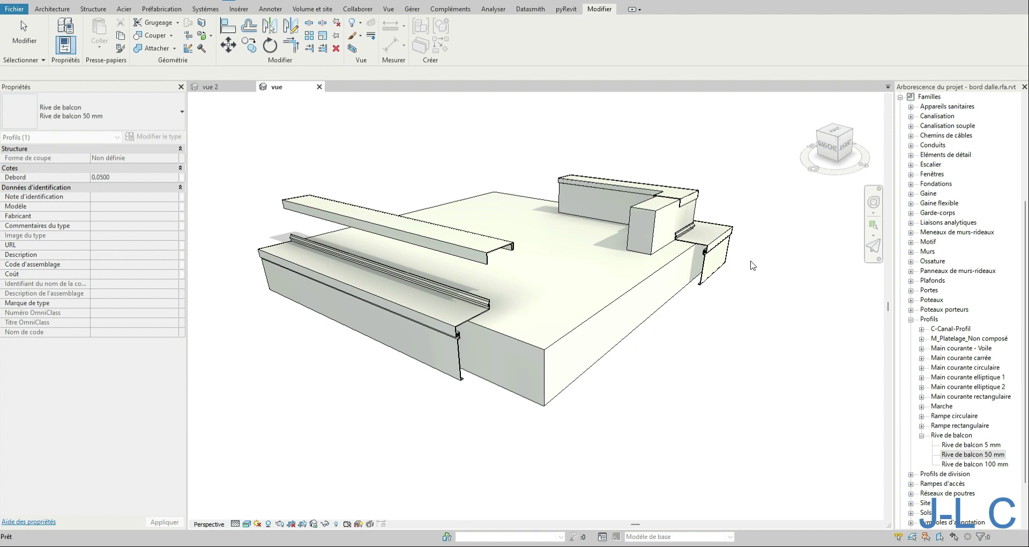
- Assign the profile "Rive de balcon 5 mm" to the type "Bord de dalle 1" of the slab edge wrapping the corner
{"action": "left_click", "coordinate": [711, 245]}
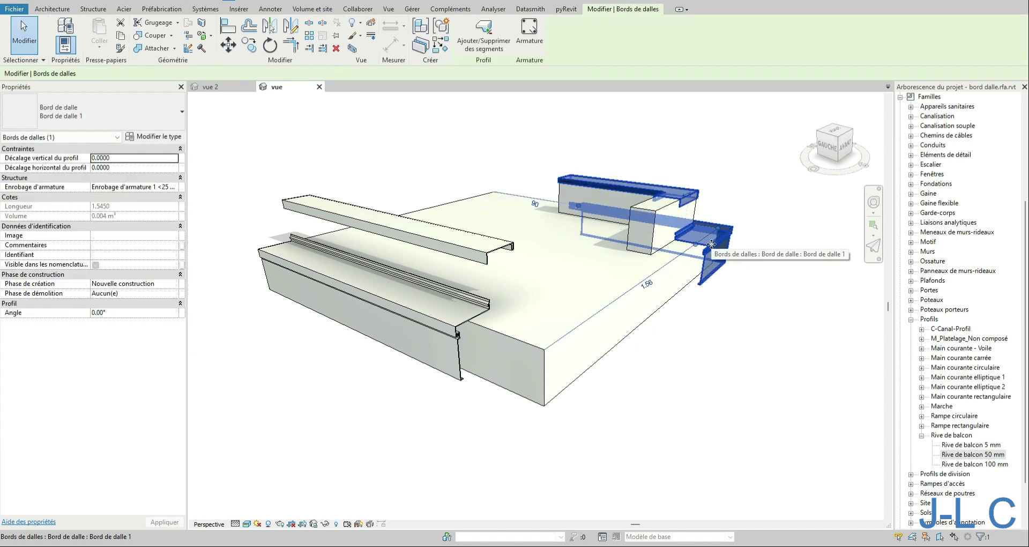
{"action": "left_click", "coordinate": [146, 114]}
{"action": "left_click", "coordinate": [145, 114]}
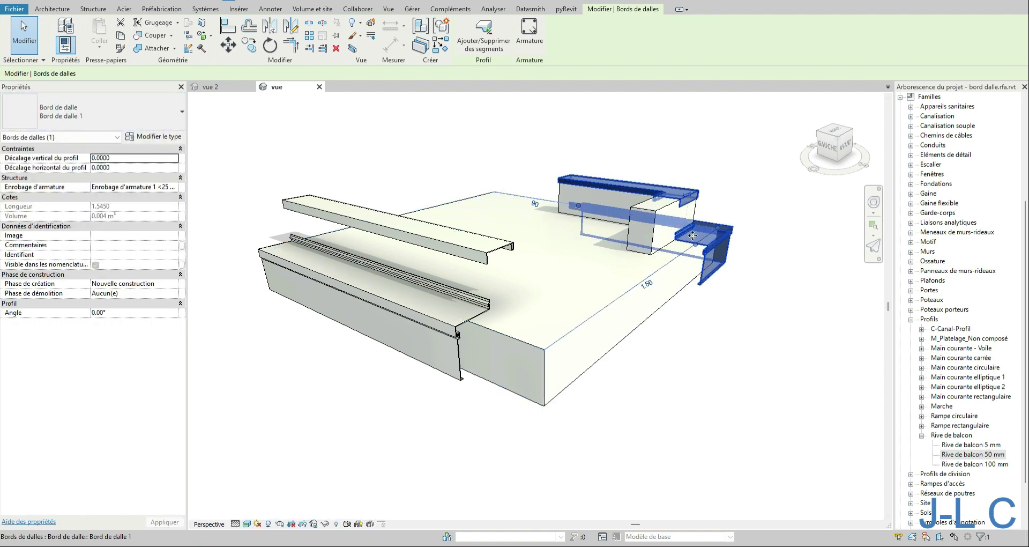
{"action": "left_click", "coordinate": [159, 137]}
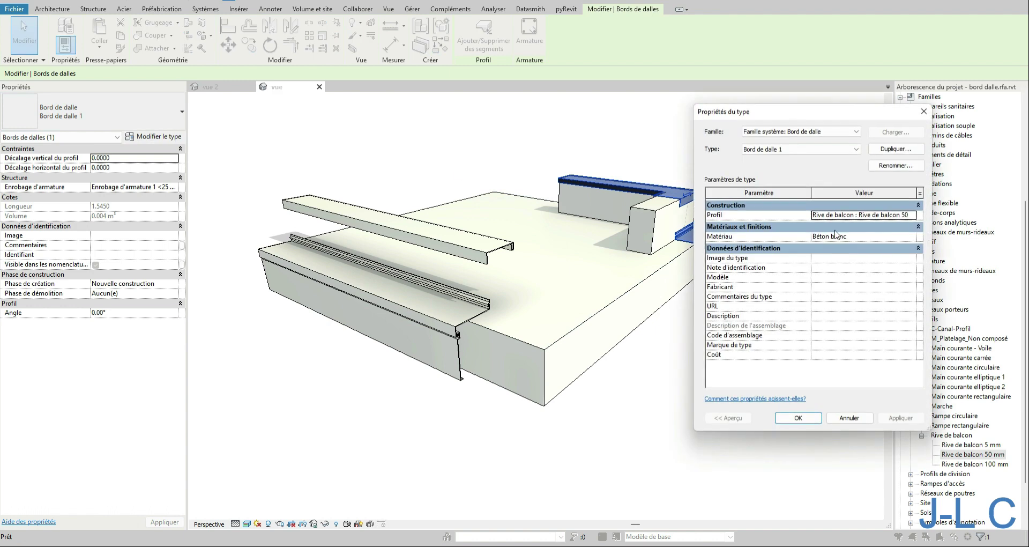
{"action": "left_click", "coordinate": [911, 215]}
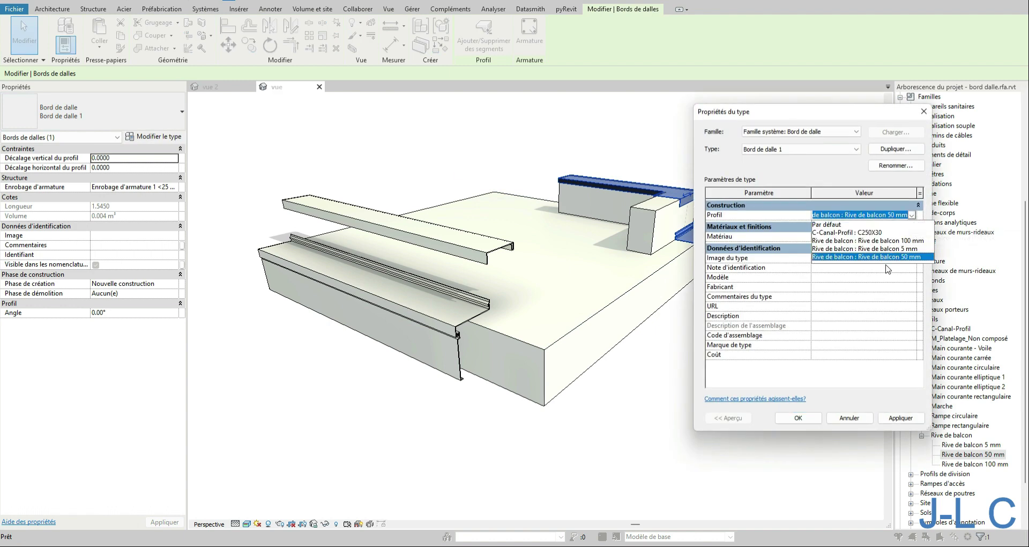
{"action": "left_click", "coordinate": [887, 249]}
{"action": "left_click", "coordinate": [911, 419]}
{"action": "left_click", "coordinate": [798, 418]}
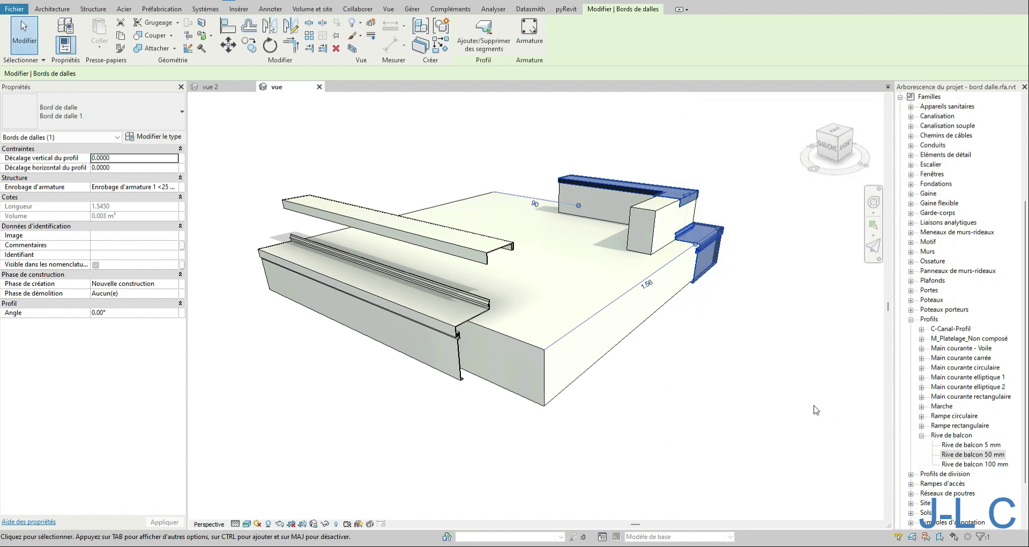
- Restore the saved orientation of the 3D view "vue" and lock the view
{"action": "middle_click_drag", "start_coordinate": [791, 292], "coordinate": [767, 269], "text": "shift"}
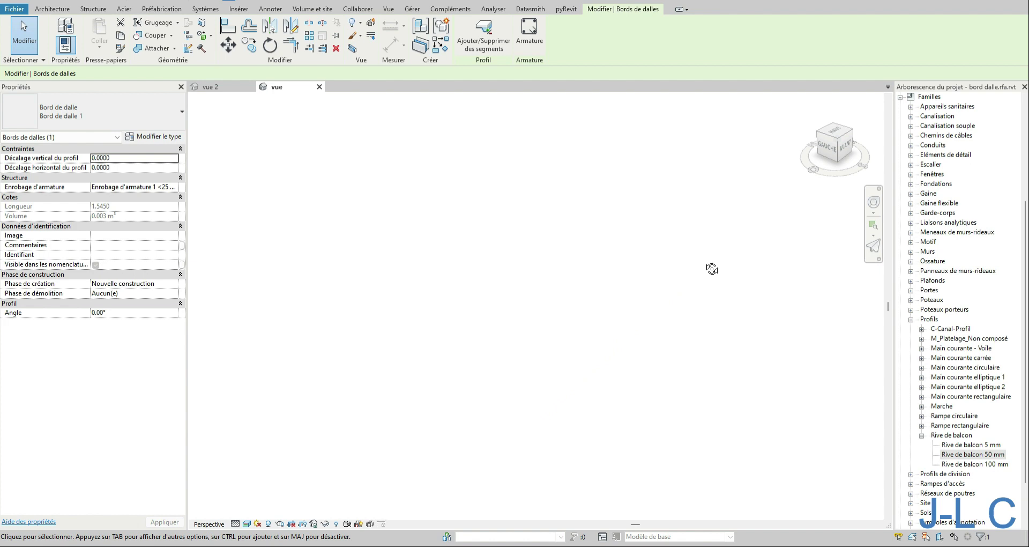
{"action": "right_click", "coordinate": [713, 270]}
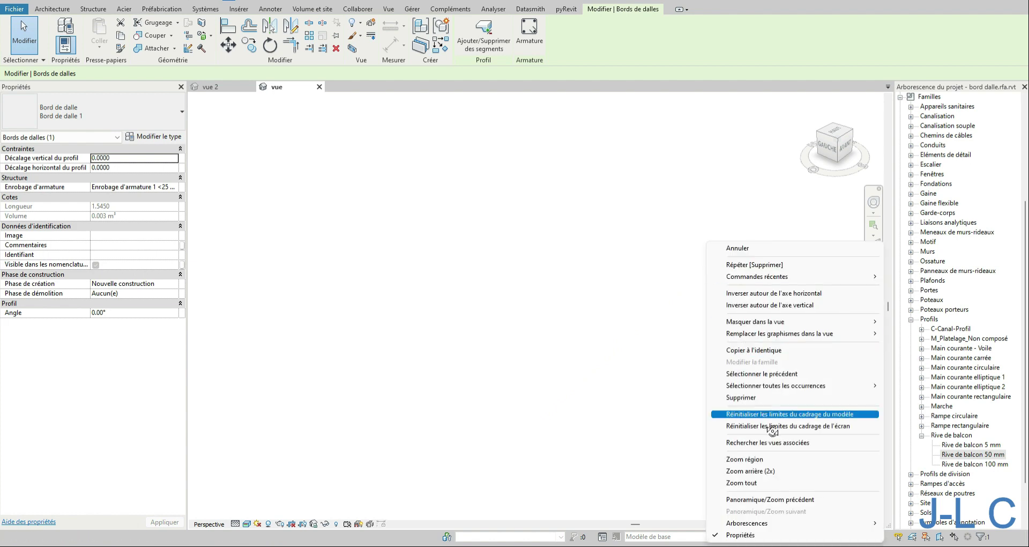
{"action": "left_click", "coordinate": [756, 483]}
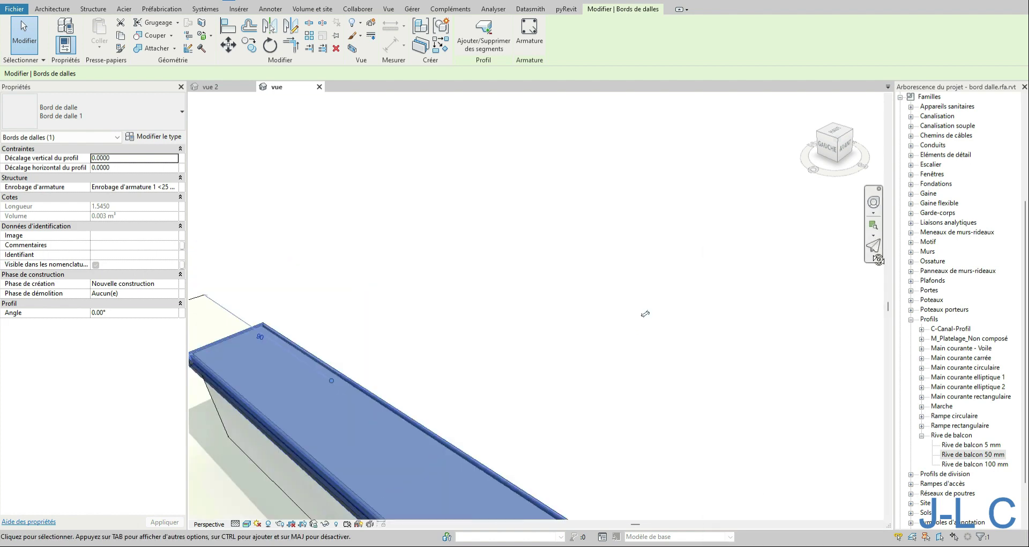
{"action": "scroll", "coordinate": [935, 209], "scroll_direction": "up", "scroll_amount": 5}
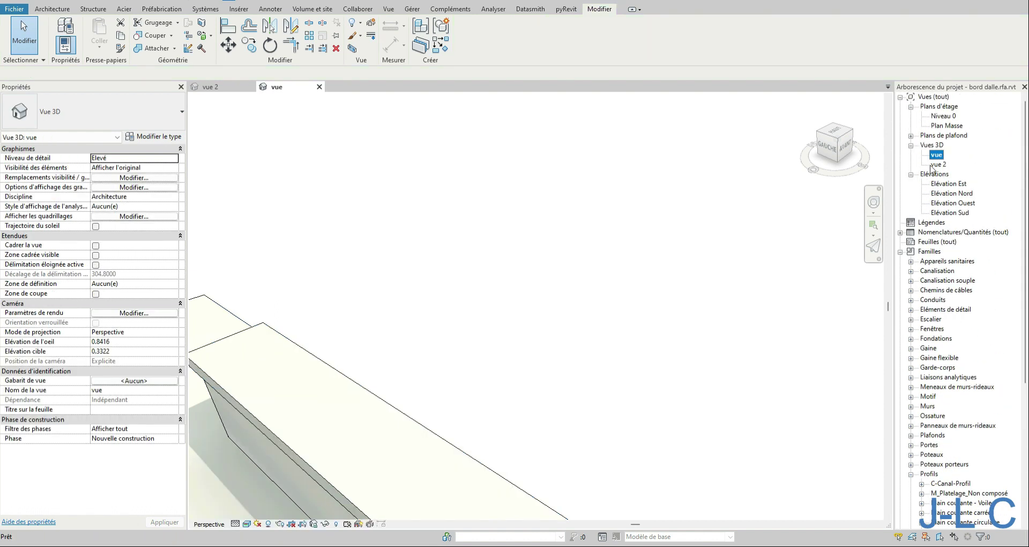
{"action": "left_click", "coordinate": [936, 155]}
{"action": "left_click", "coordinate": [313, 523]}
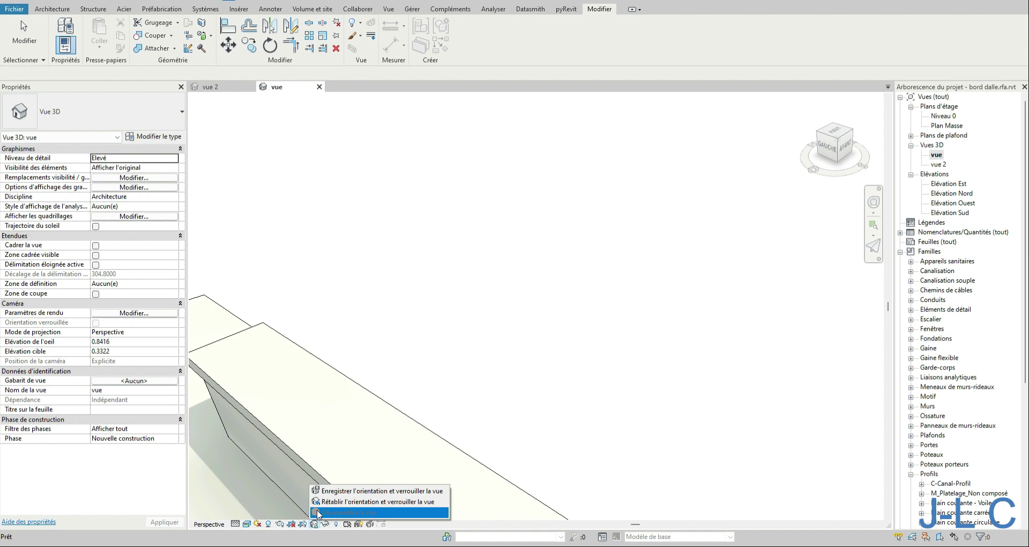
{"action": "left_click", "coordinate": [349, 499]}
- Switch the corner slab edge through the types "Bord de dalle 2" and "Bord de dalle 3", and return it to "Bord de dalle 1"
{"action": "left_click", "coordinate": [684, 406]}
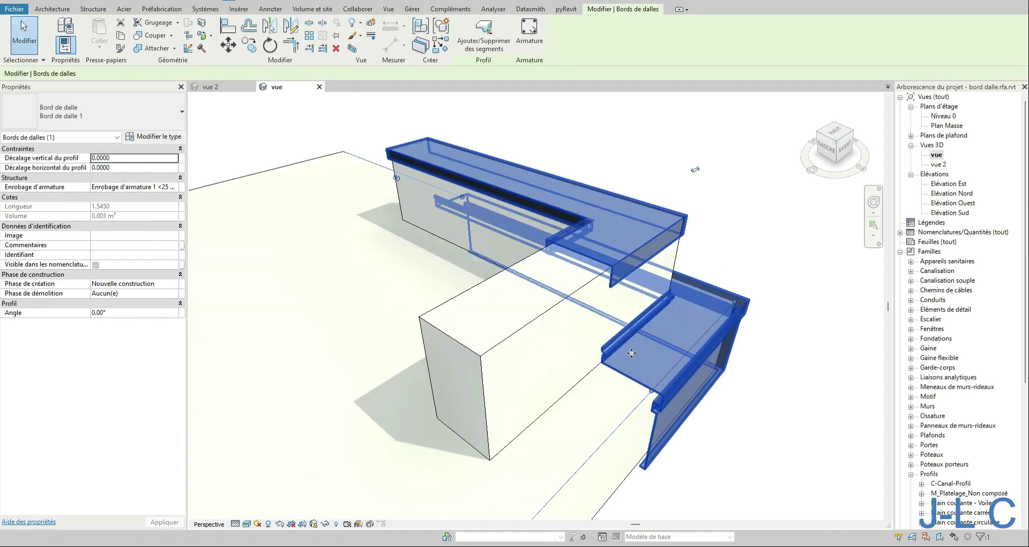
{"action": "left_click", "coordinate": [739, 435]}
{"action": "left_click", "coordinate": [695, 372]}
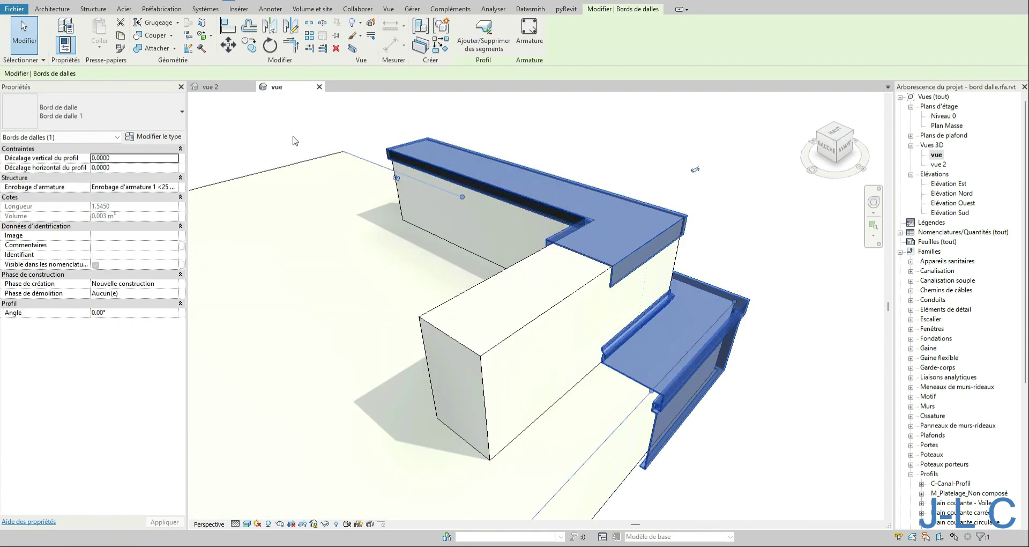
{"action": "left_click", "coordinate": [83, 124]}
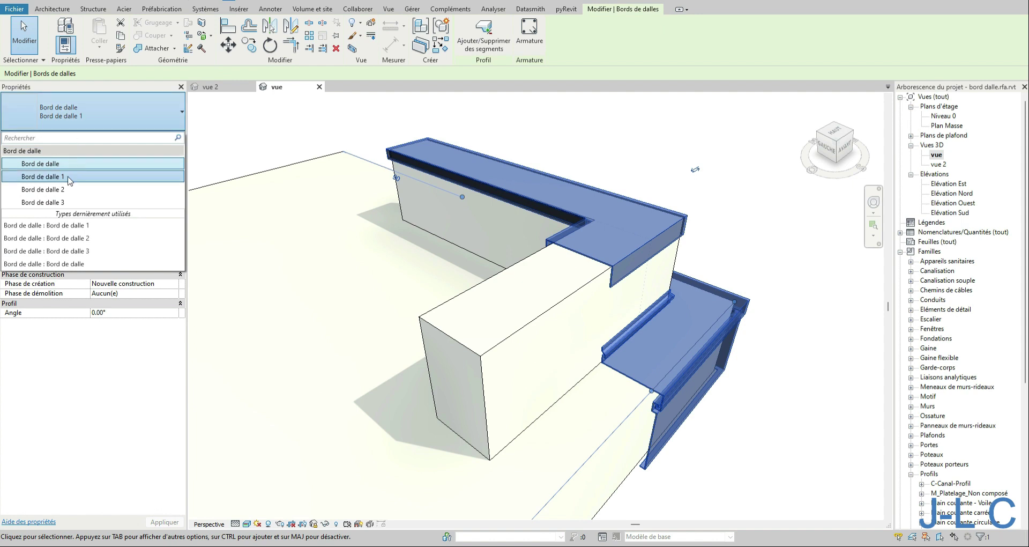
{"action": "left_click", "coordinate": [105, 207]}
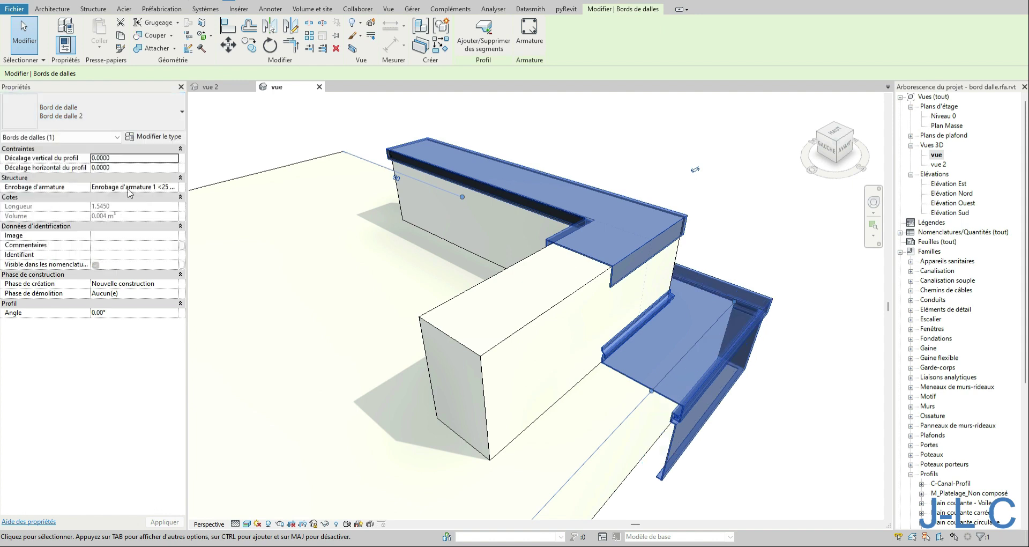
{"action": "left_click", "coordinate": [102, 123]}
{"action": "left_click", "coordinate": [77, 203]}
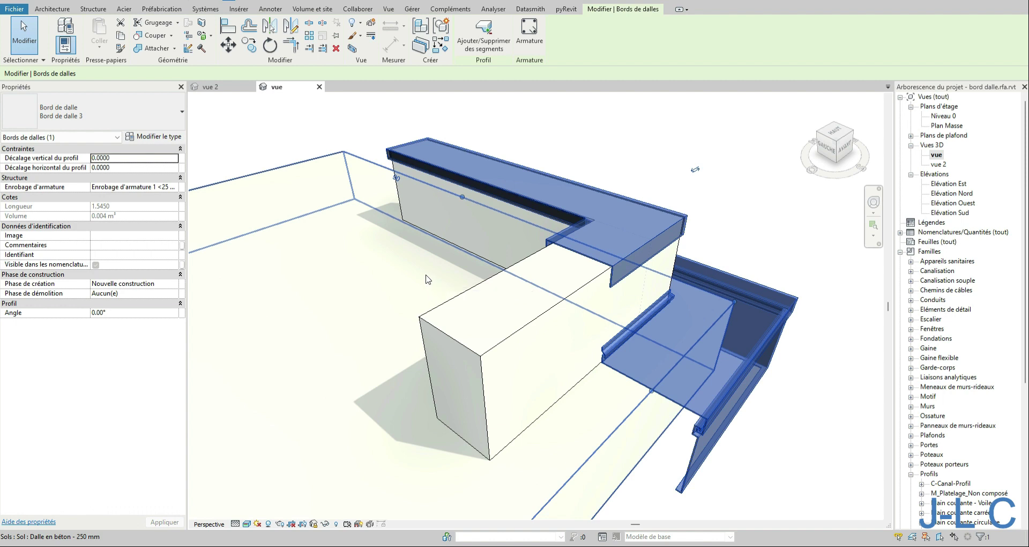
{"action": "left_click", "coordinate": [122, 122]}
{"action": "left_click", "coordinate": [70, 171]}
{"action": "left_click", "coordinate": [73, 113]}
{"action": "left_click", "coordinate": [71, 175]}
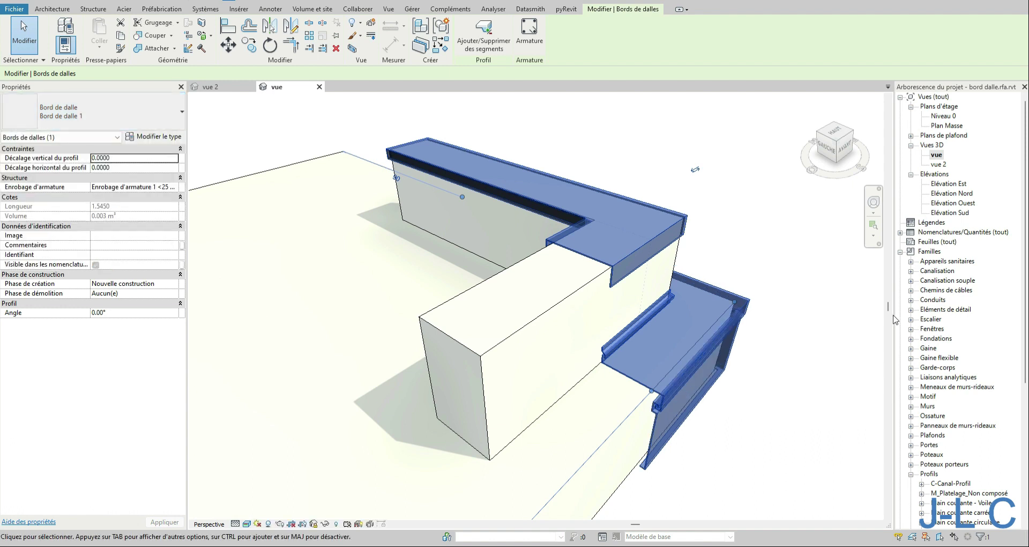
{"action": "key", "text": "Escape"}
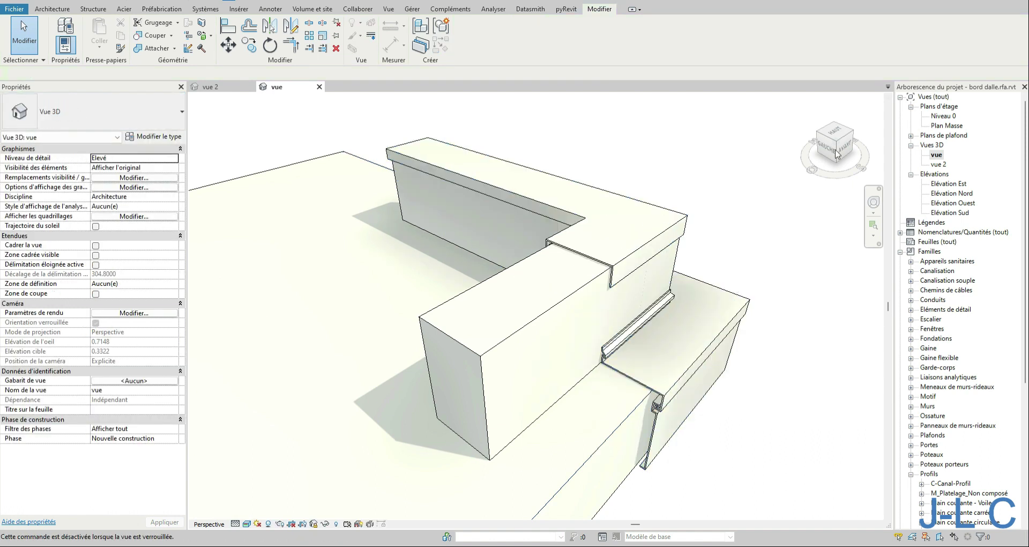
- In the 3D view "vue 2", place a slab edge of type "Bord de dalle" along the slab side running from the corner walls
{"action": "double_click", "coordinate": [937, 164]}
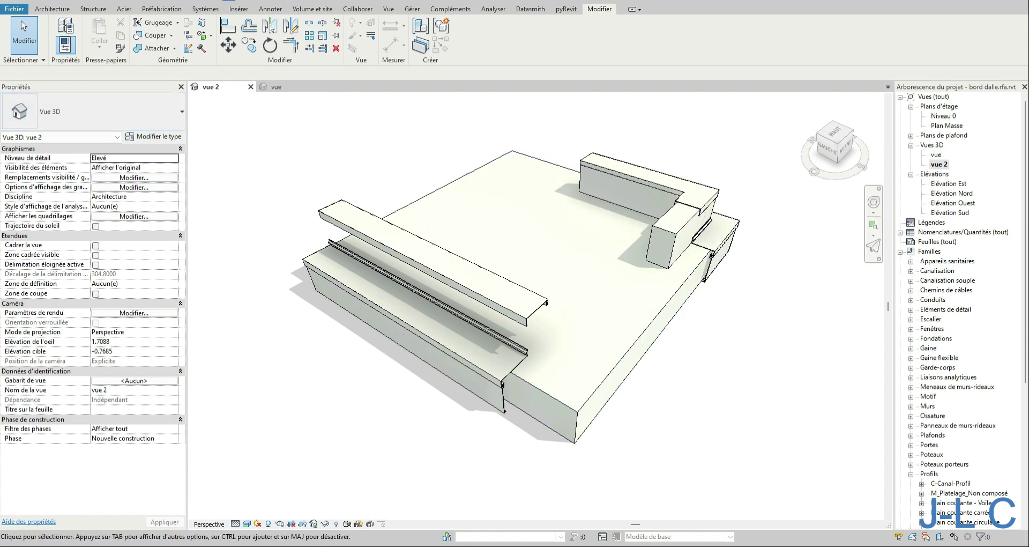
{"action": "left_click", "coordinate": [42, 11]}
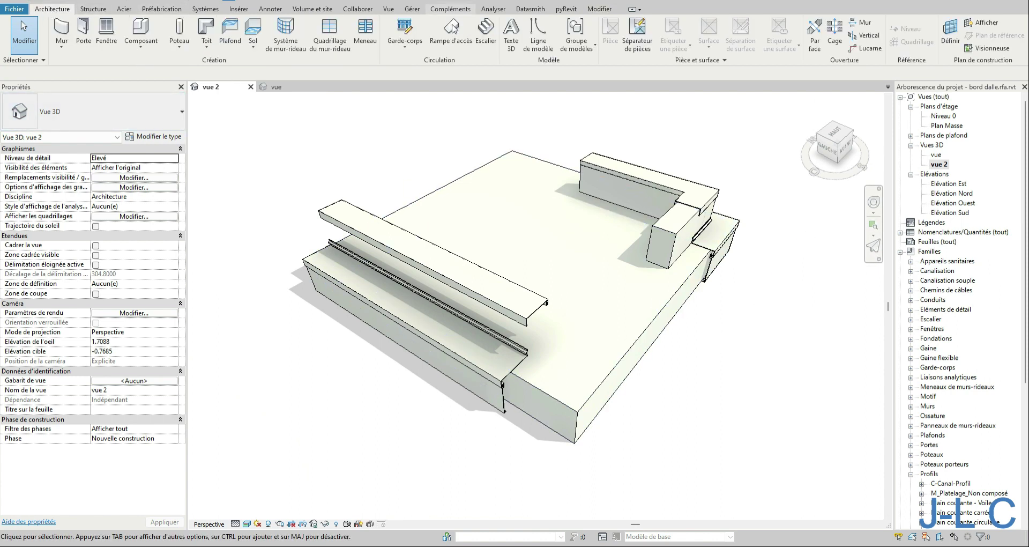
{"action": "left_click", "coordinate": [254, 47]}
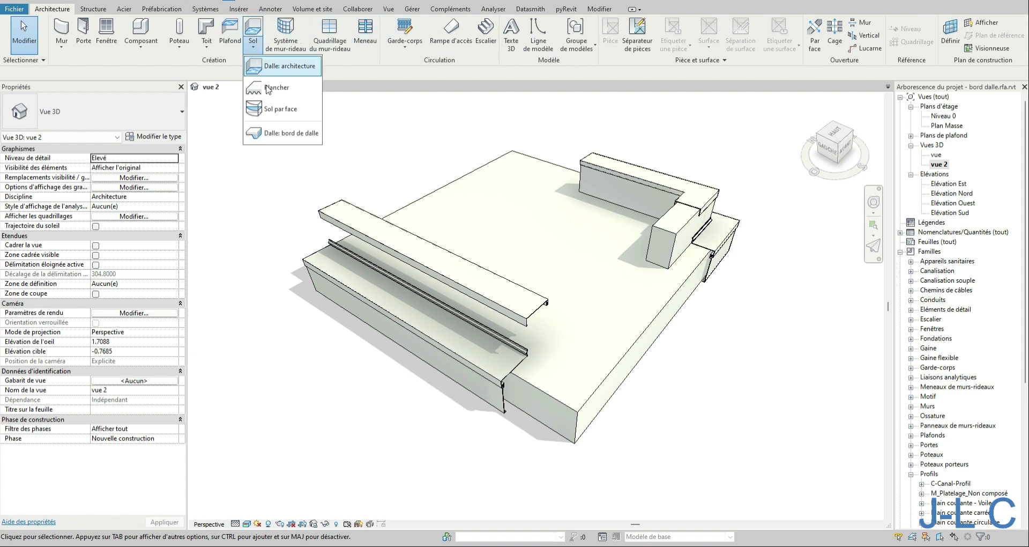
{"action": "left_click", "coordinate": [283, 134]}
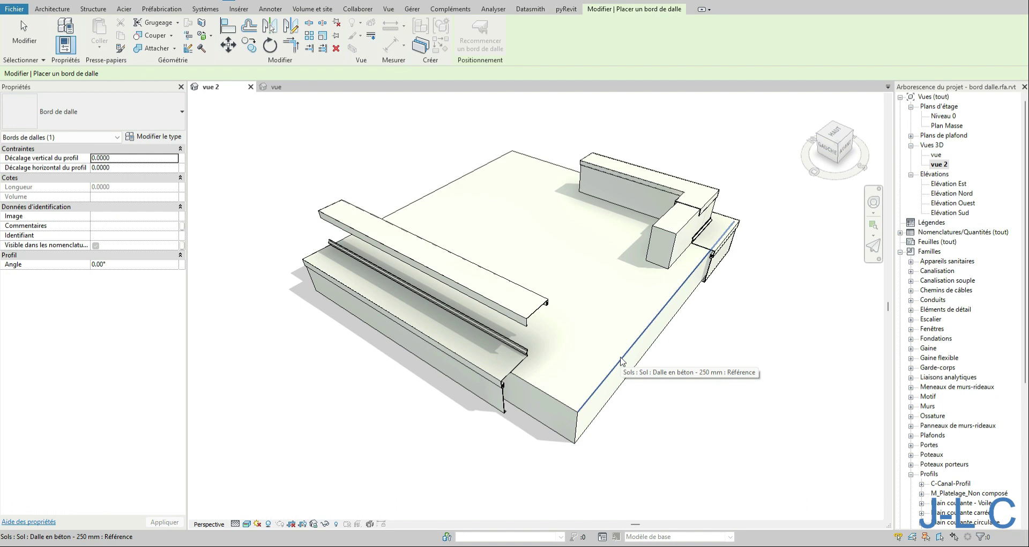
{"action": "left_click", "coordinate": [620, 361]}
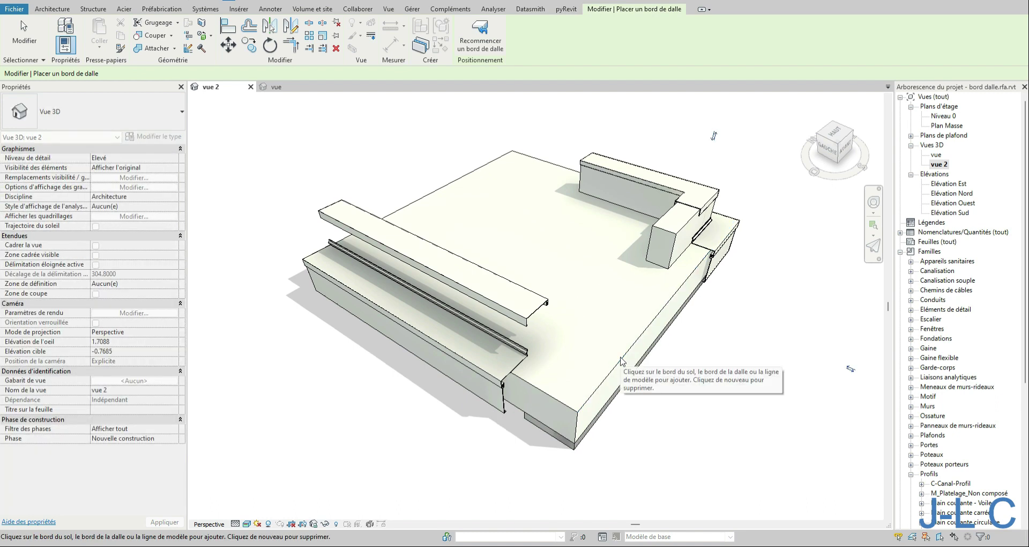
{"action": "left_click", "coordinate": [23, 26]}
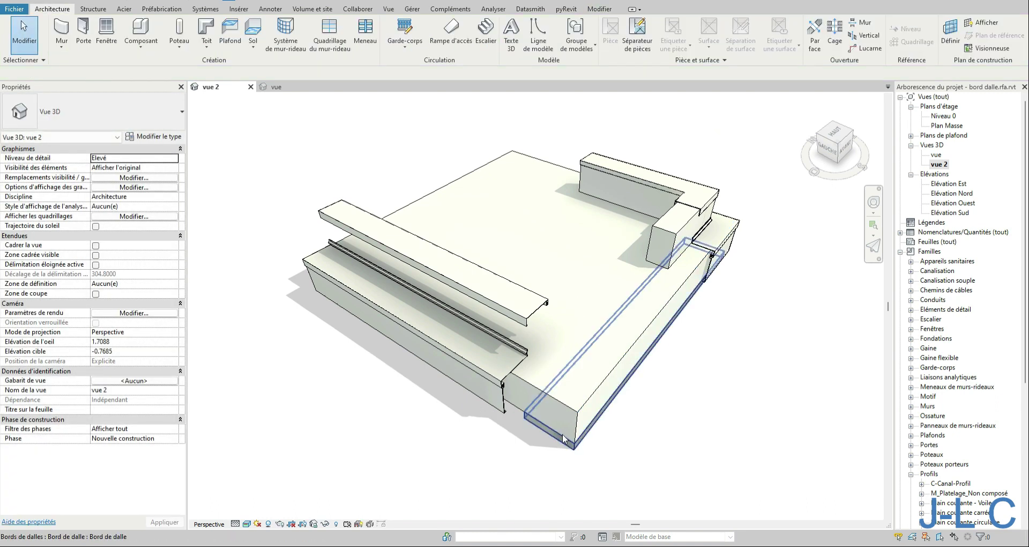
- Shorten the new slab edge from both ends to a length of about 0.66 m
{"action": "left_click", "coordinate": [564, 436]}
{"action": "left_click_drag", "start_coordinate": [734, 221], "coordinate": [673, 293]}
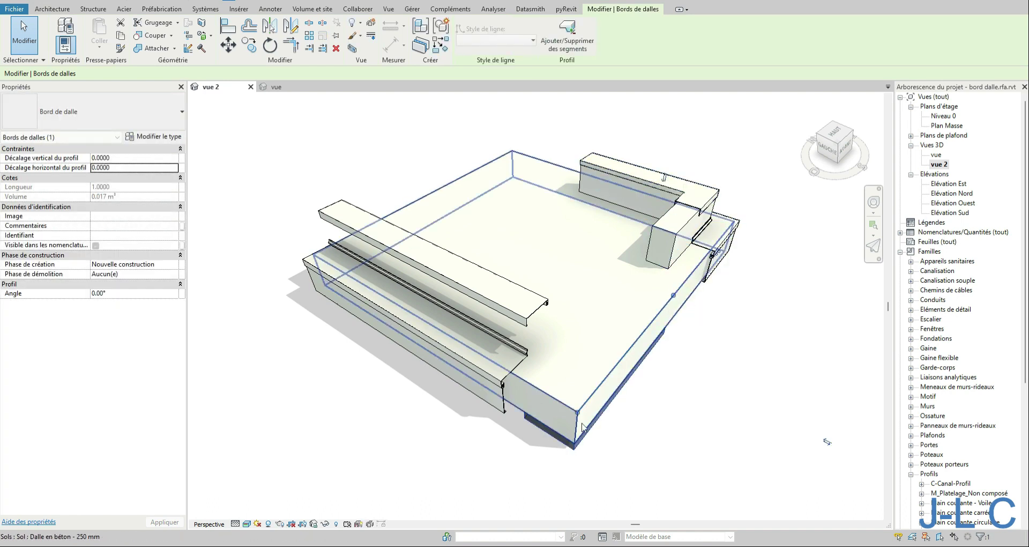
{"action": "left_click_drag", "start_coordinate": [578, 412], "coordinate": [603, 346]}
{"action": "left_click", "coordinate": [697, 360]}
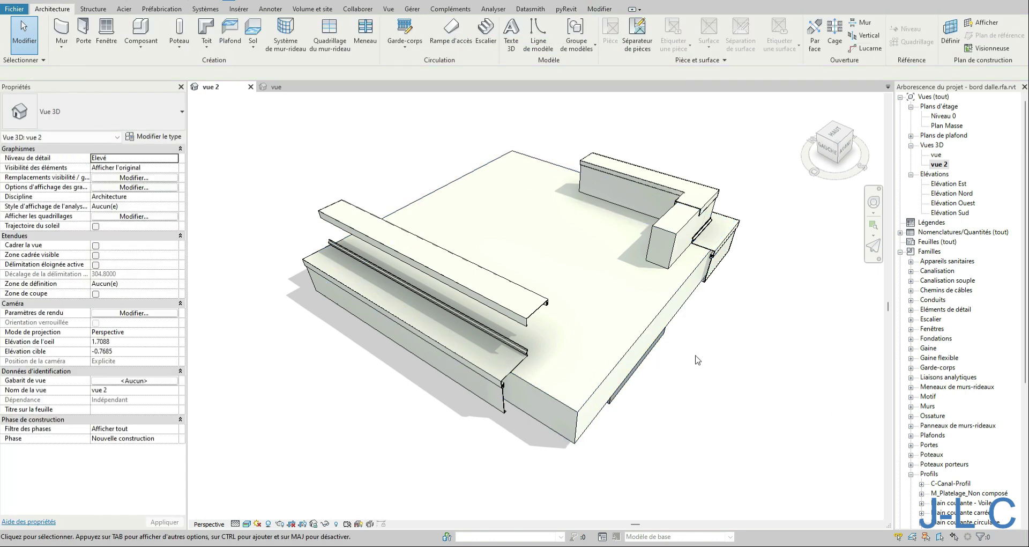
- Assign the type "Bord de dalle 3" to the shortened slab edge and to the long slab edge on the adjacent side
{"action": "left_click", "coordinate": [647, 359]}
{"action": "left_click", "coordinate": [124, 126]}
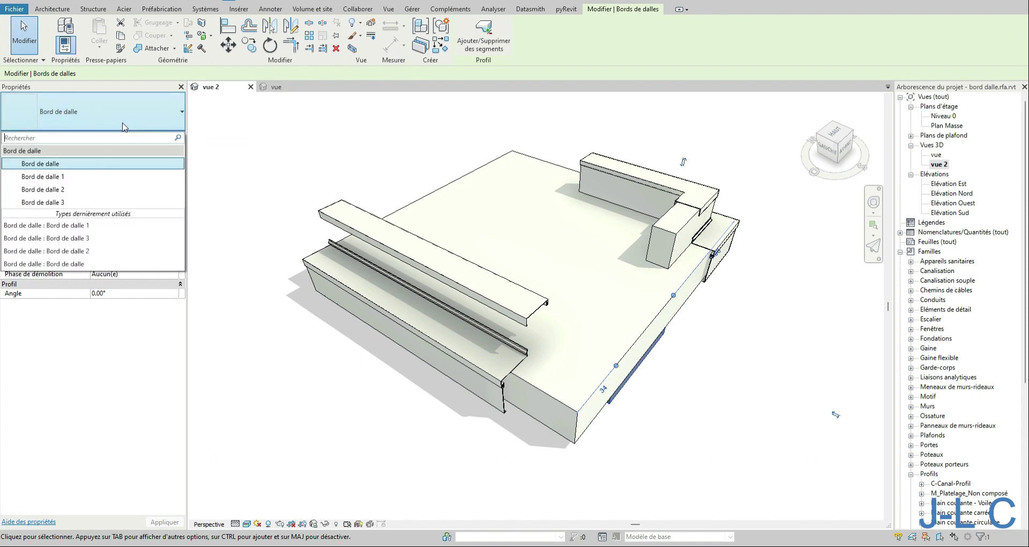
{"action": "left_click", "coordinate": [37, 197]}
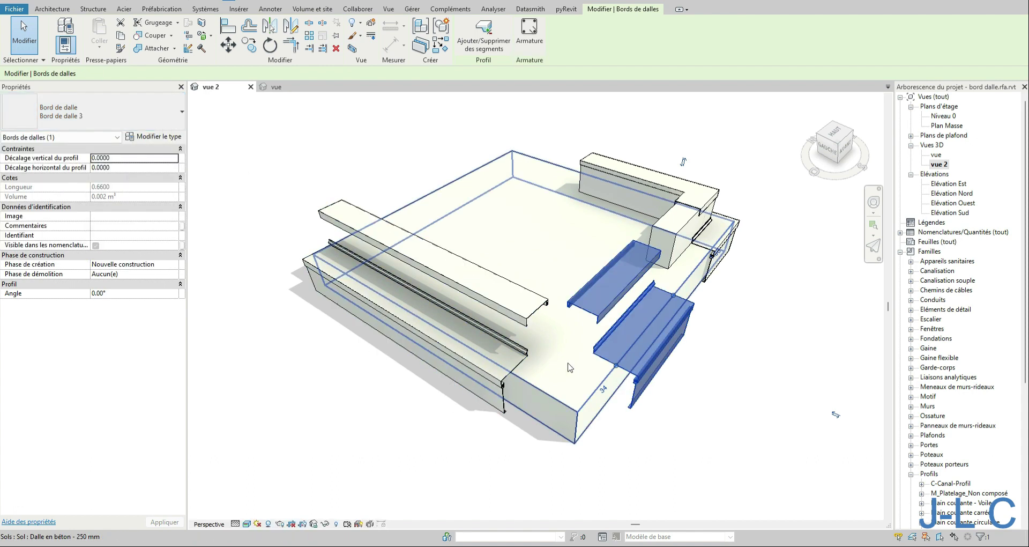
{"action": "left_click", "coordinate": [507, 374]}
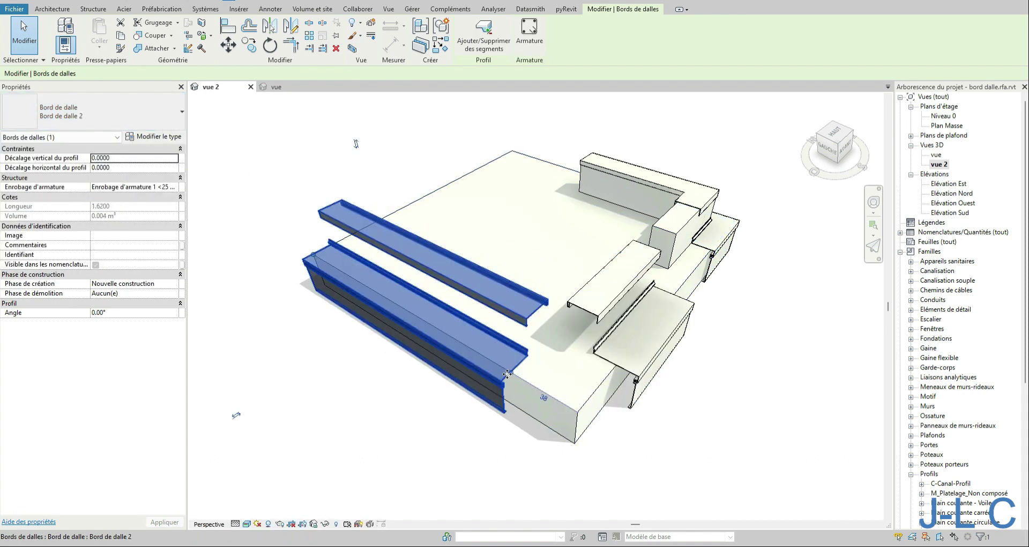
{"action": "left_click", "coordinate": [102, 127]}
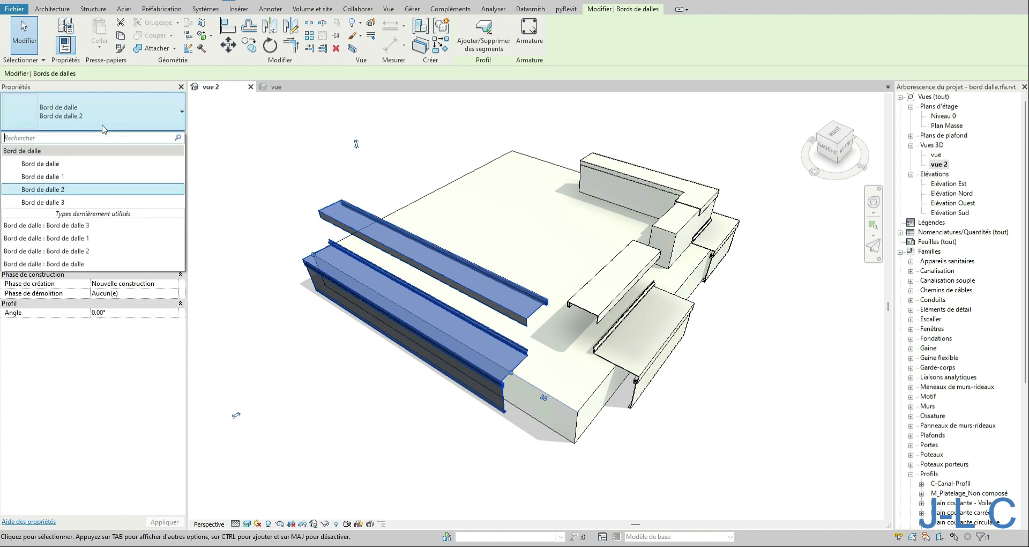
{"action": "left_click", "coordinate": [60, 198]}
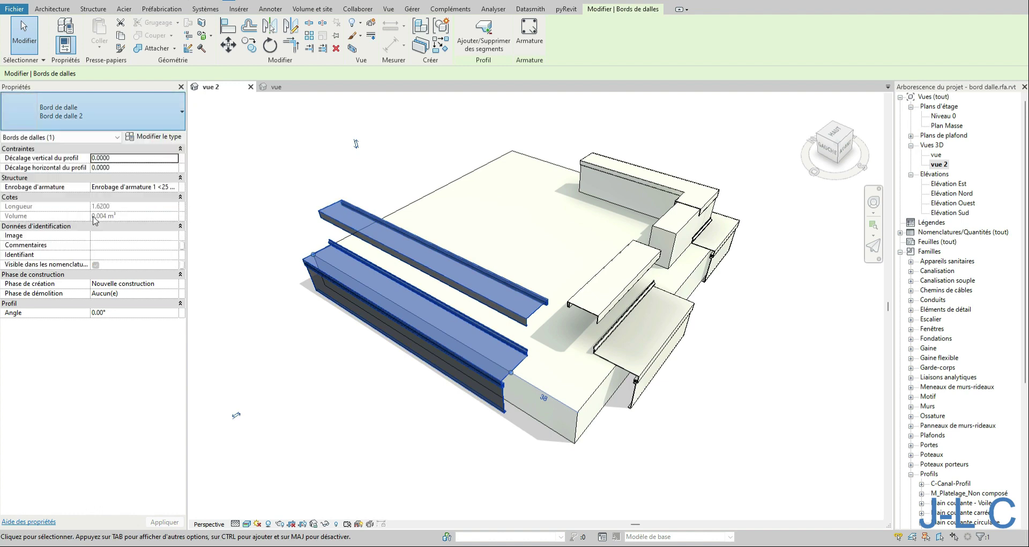
- Check the types assigned to the shortened slab edge and the slab edge wrapping the corner
{"action": "left_click", "coordinate": [618, 304]}
{"action": "left_click", "coordinate": [130, 115]}
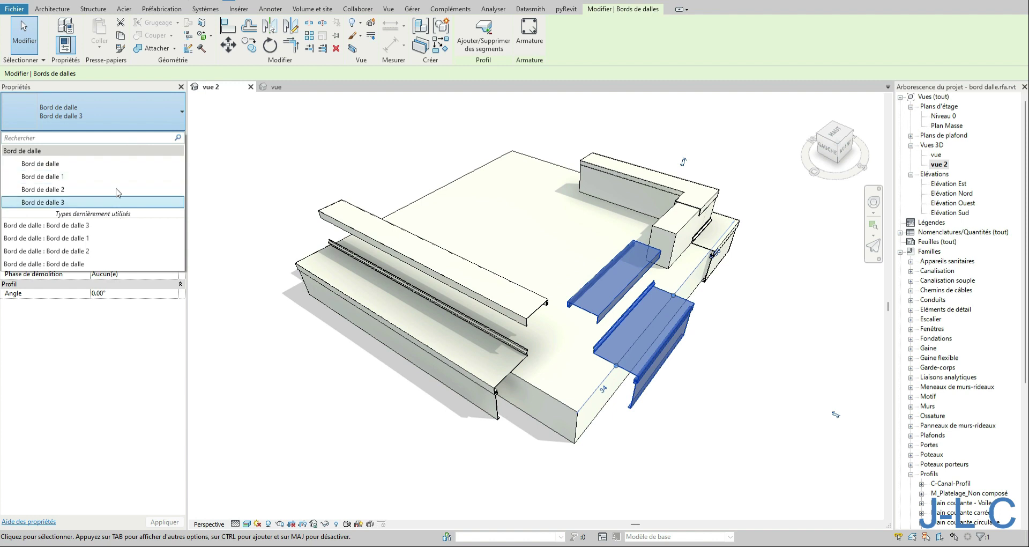
{"action": "left_click", "coordinate": [177, 200]}
{"action": "left_click", "coordinate": [680, 210]}
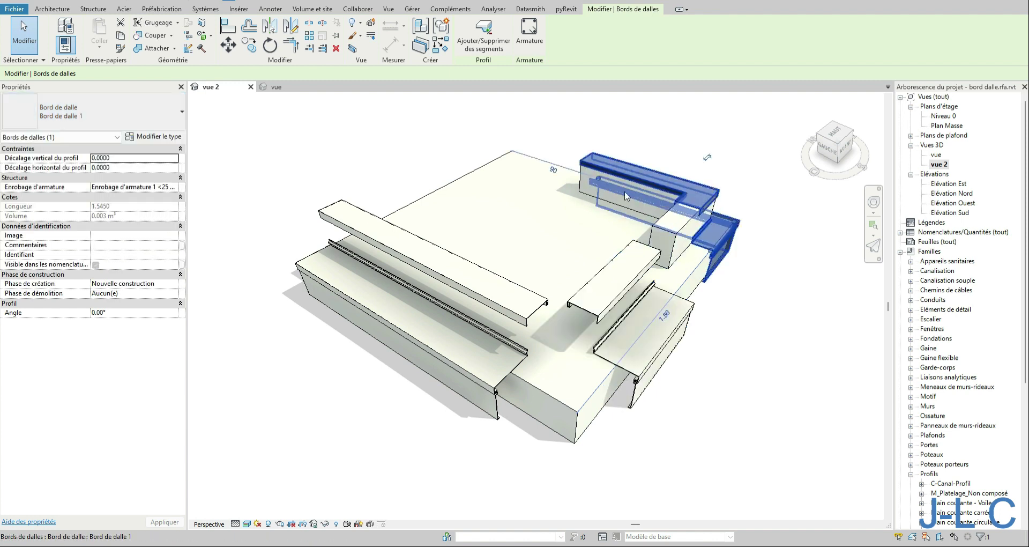
{"action": "left_click", "coordinate": [779, 367]}
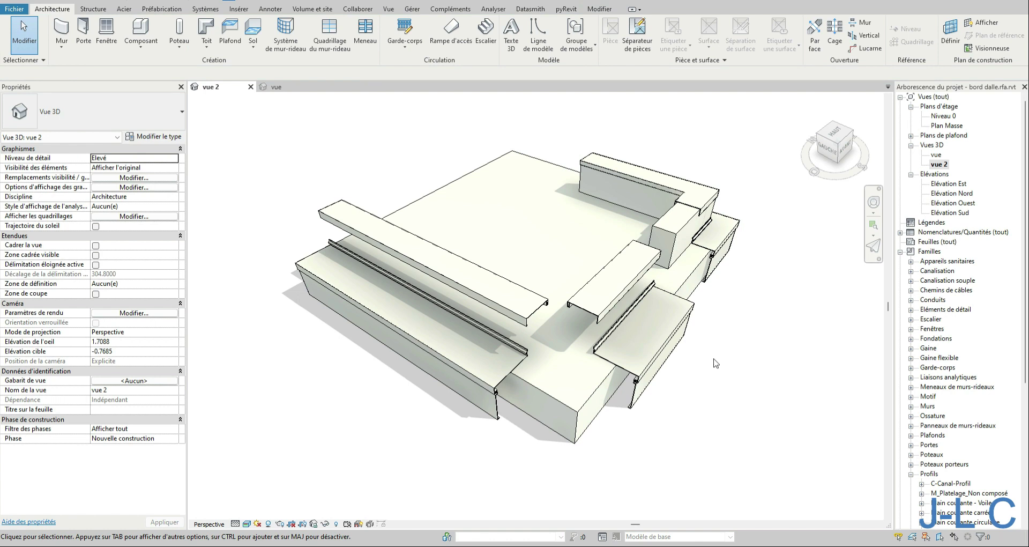
- Extend the short "Ext. Voile BA 15" wall along the slab side to a length of about 1.74 m
{"action": "left_click", "coordinate": [674, 241]}
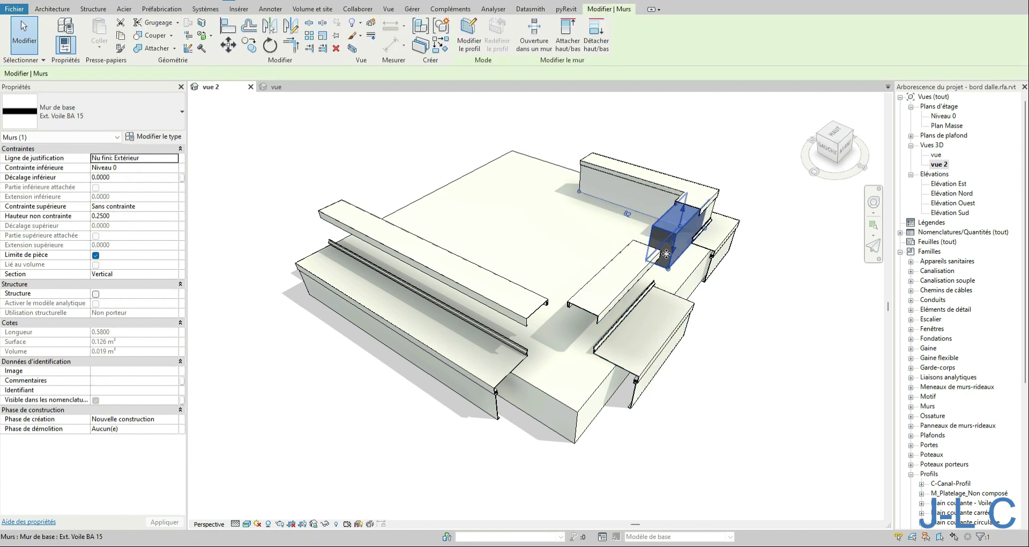
{"action": "left_click_drag", "start_coordinate": [668, 270], "coordinate": [558, 391]}
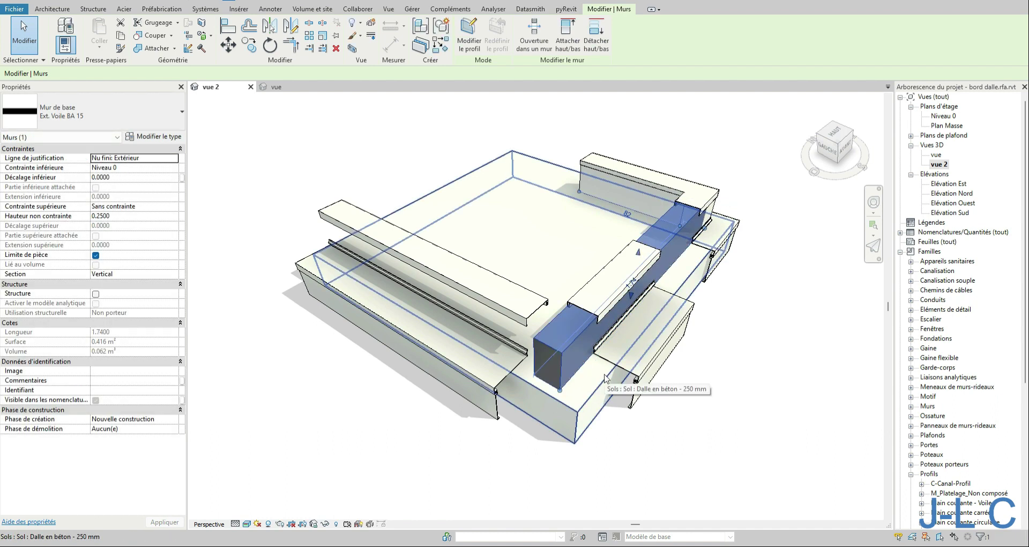
- Mirror a copy of the short "Ext. Voile BA 15" wall at the far end about an axis drawn across the middle of the slab
{"action": "key", "text": "ctrl+z"}
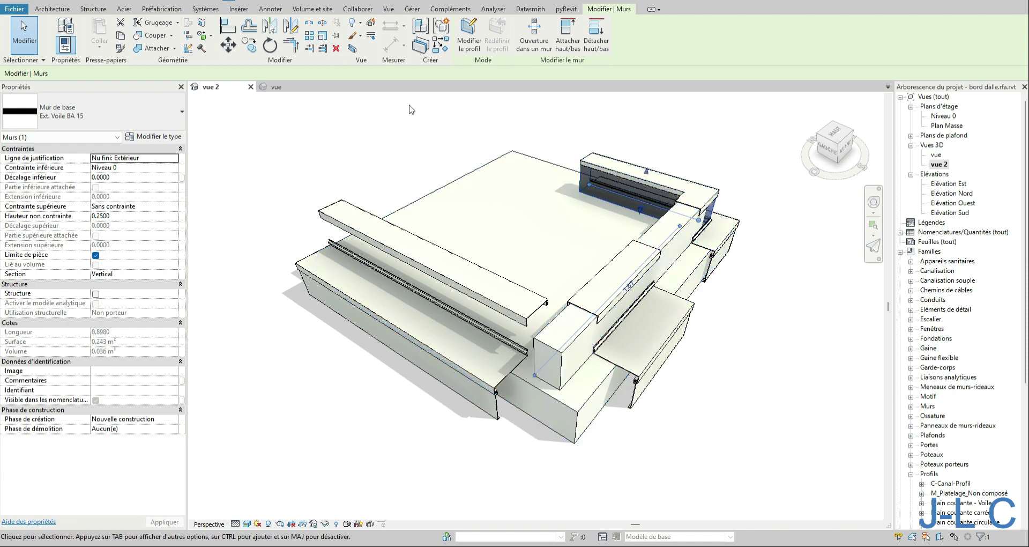
{"action": "left_click", "coordinate": [286, 34]}
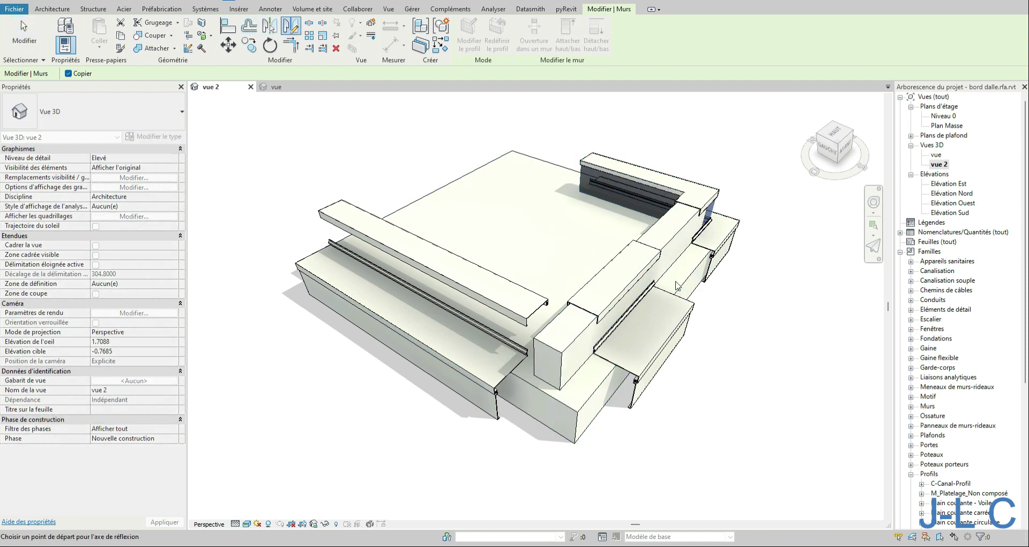
{"action": "right_click", "coordinate": [683, 287]}
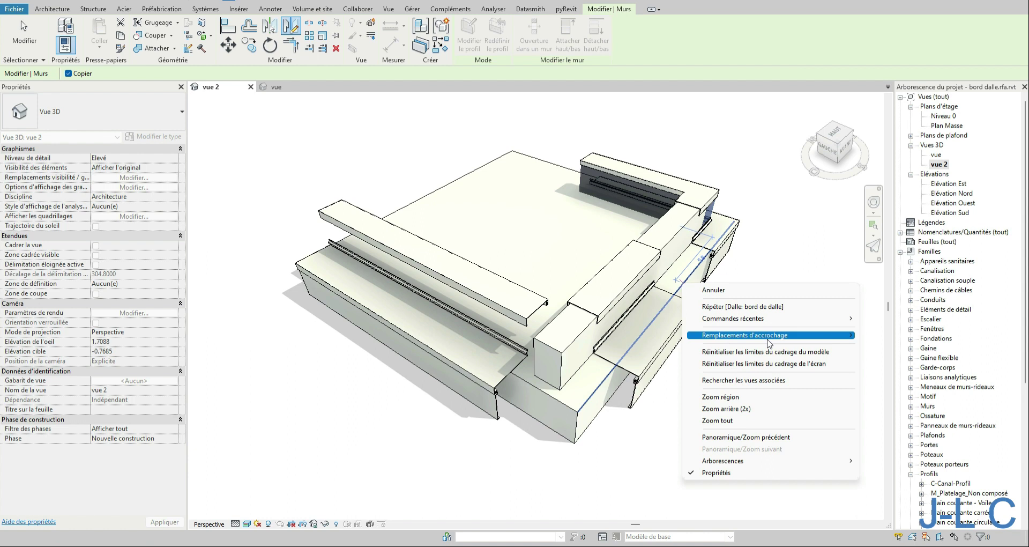
{"action": "mouse_move", "coordinate": [770, 335]}
{"action": "left_click", "coordinate": [892, 402]}
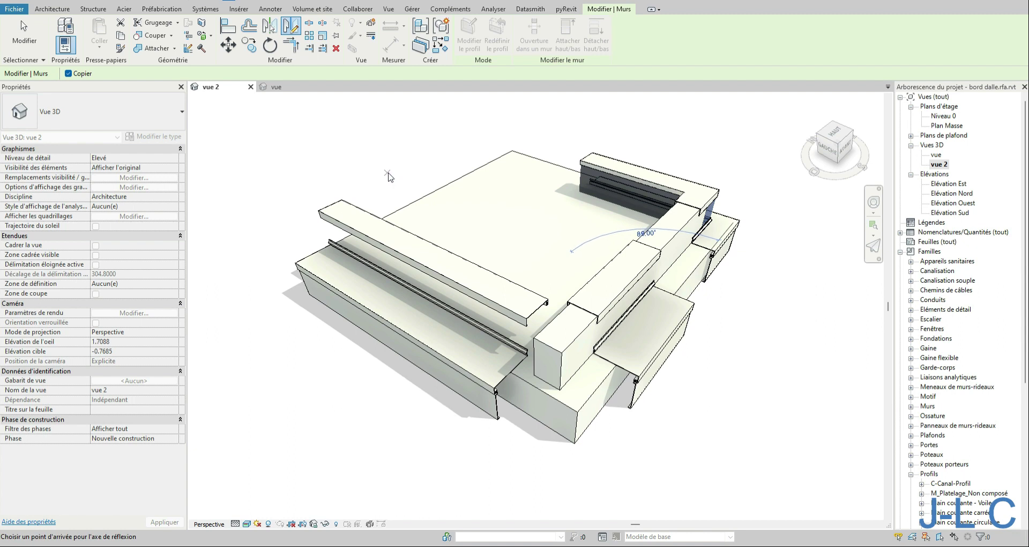
{"action": "left_click", "coordinate": [383, 175]}
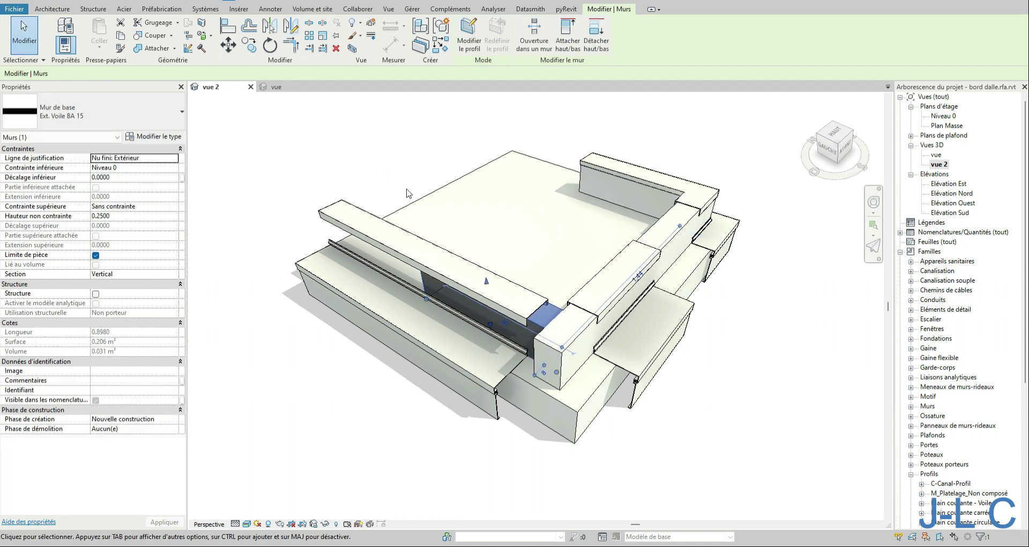
{"action": "key", "text": "Escape"}
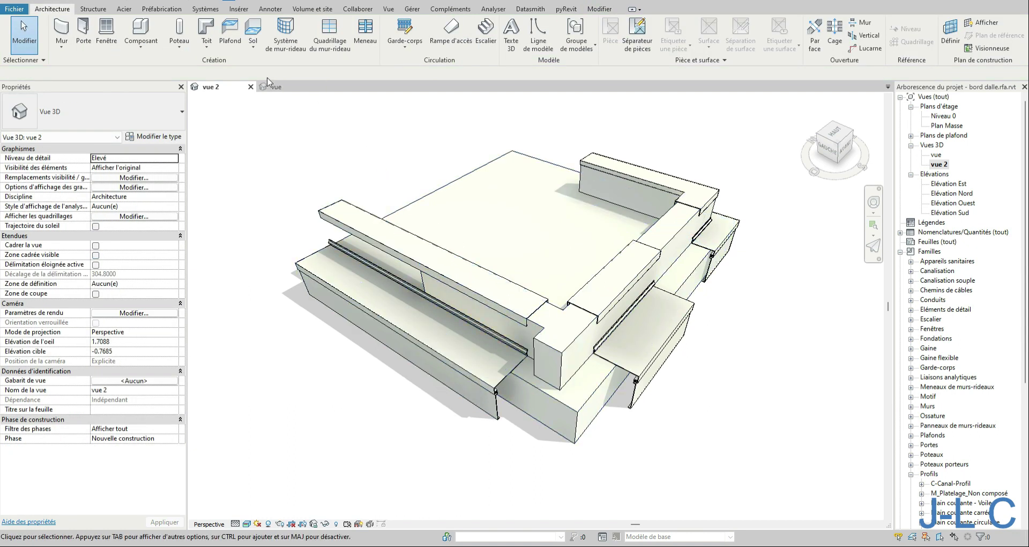
- Trim the long wall into corners with the mirrored wall and with the original short wall at its other end
{"action": "left_click", "coordinate": [596, 11]}
{"action": "left_click", "coordinate": [290, 45]}
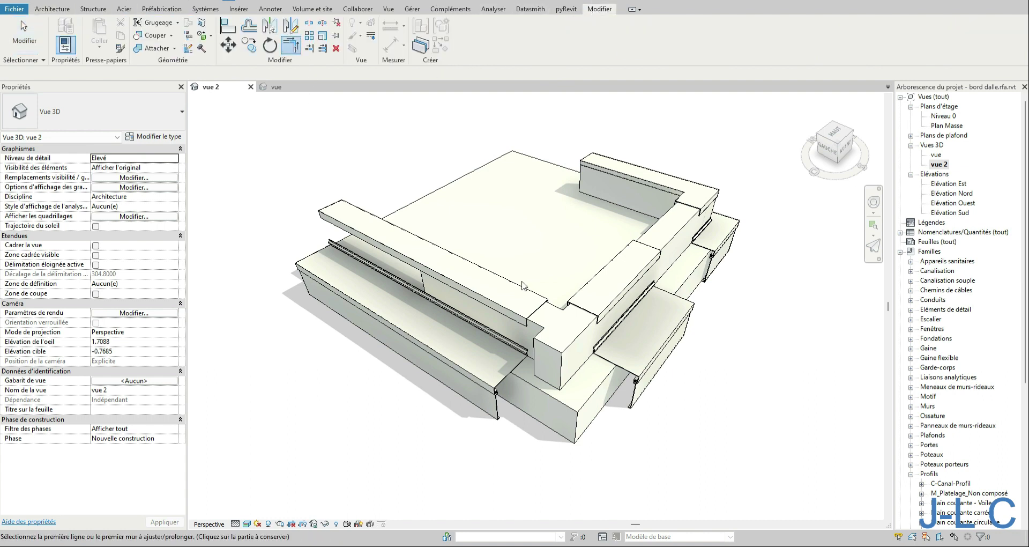
{"action": "left_click", "coordinate": [573, 311]}
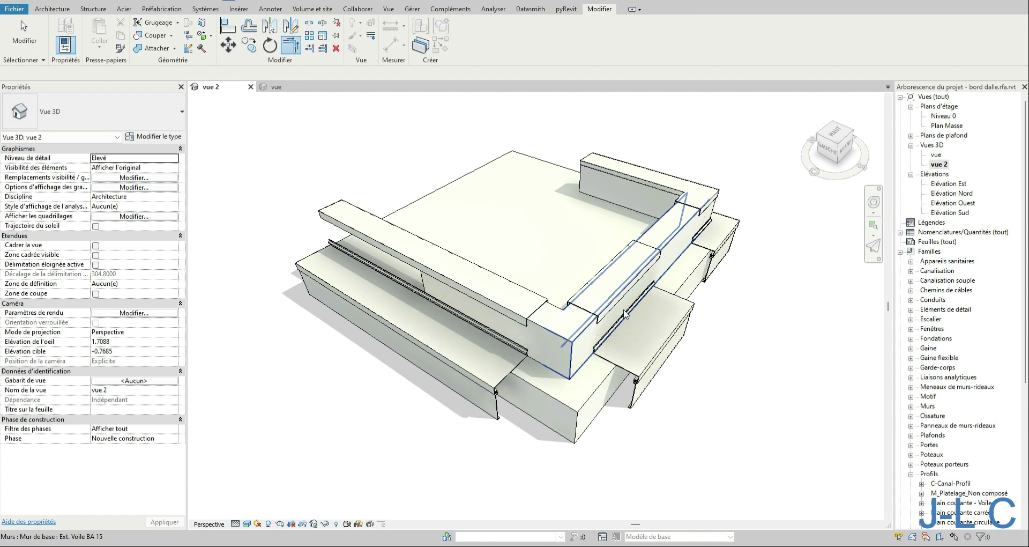
{"action": "left_click", "coordinate": [689, 225]}
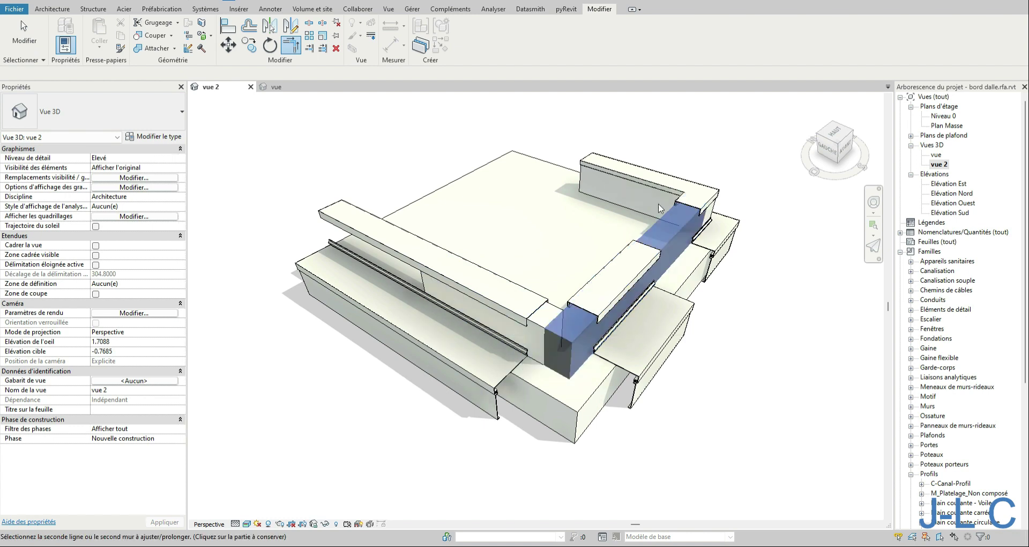
{"action": "left_click", "coordinate": [582, 177]}
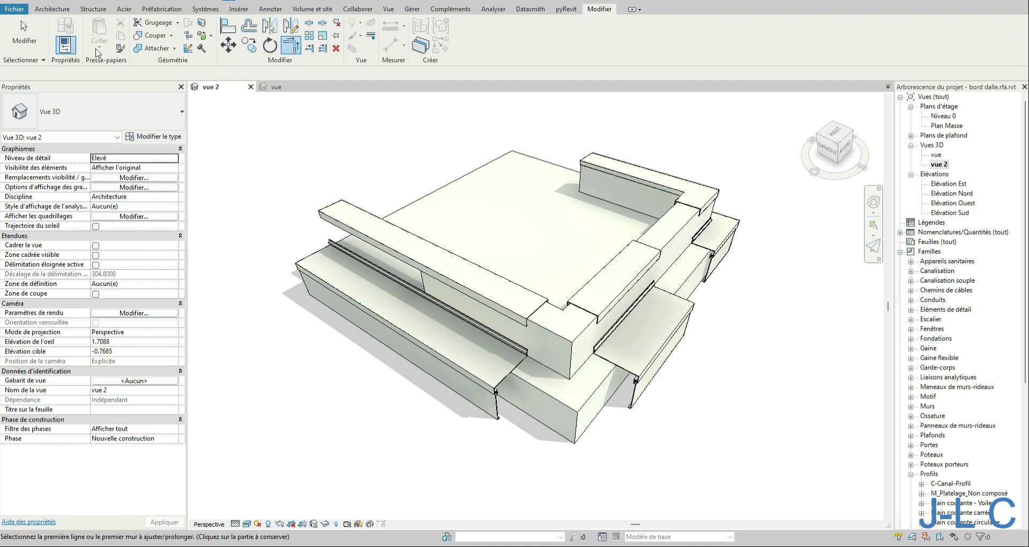
{"action": "left_click", "coordinate": [24, 38]}
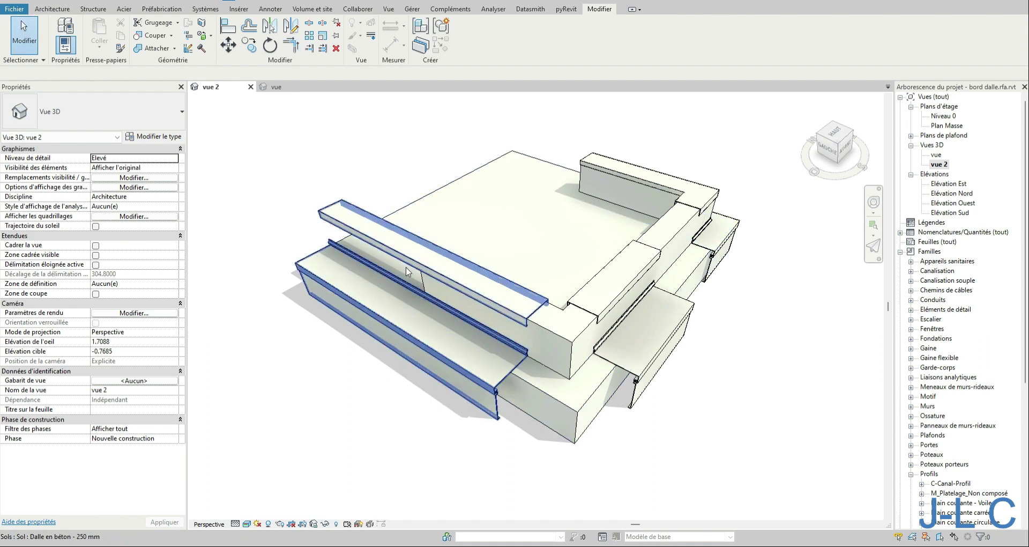
- Delete the shortened slab edge in the middle of the long wall's side
{"action": "left_click", "coordinate": [588, 297]}
{"action": "key", "text": "Delete"}
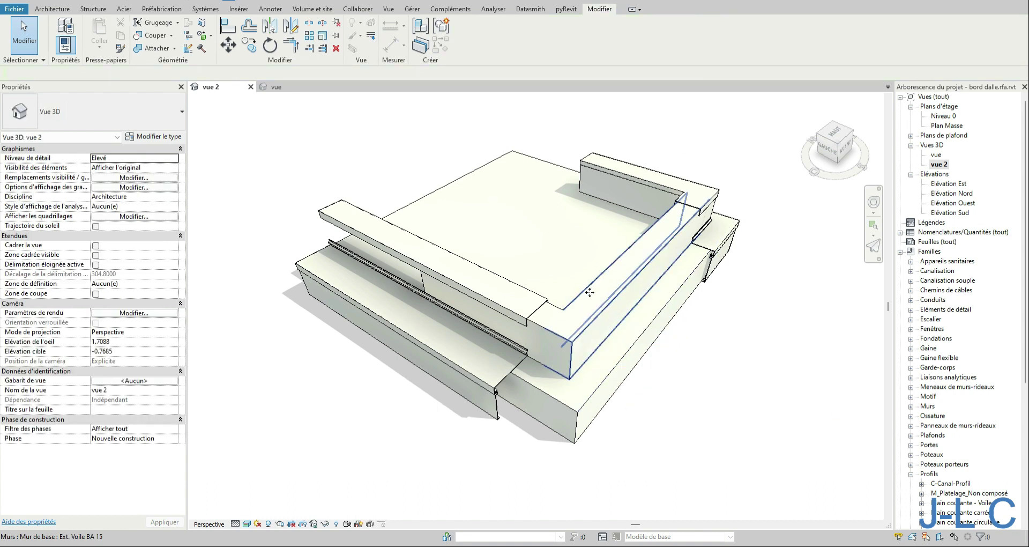
- Add the slab side along the long wall as a segment of the remaining long "Bord de dalle 3" slab edge
{"action": "left_click", "coordinate": [544, 302]}
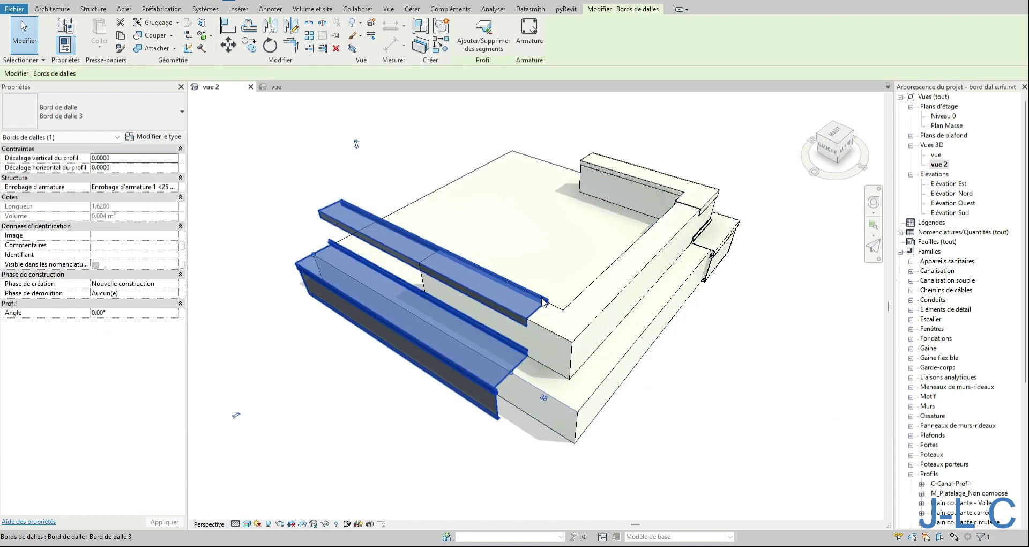
{"action": "left_click", "coordinate": [484, 38]}
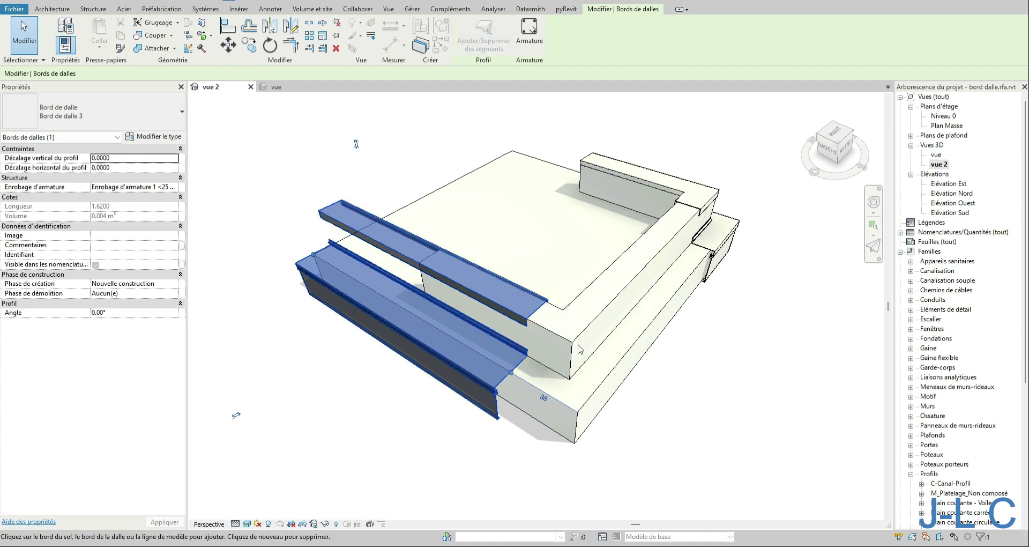
{"action": "left_click", "coordinate": [587, 411]}
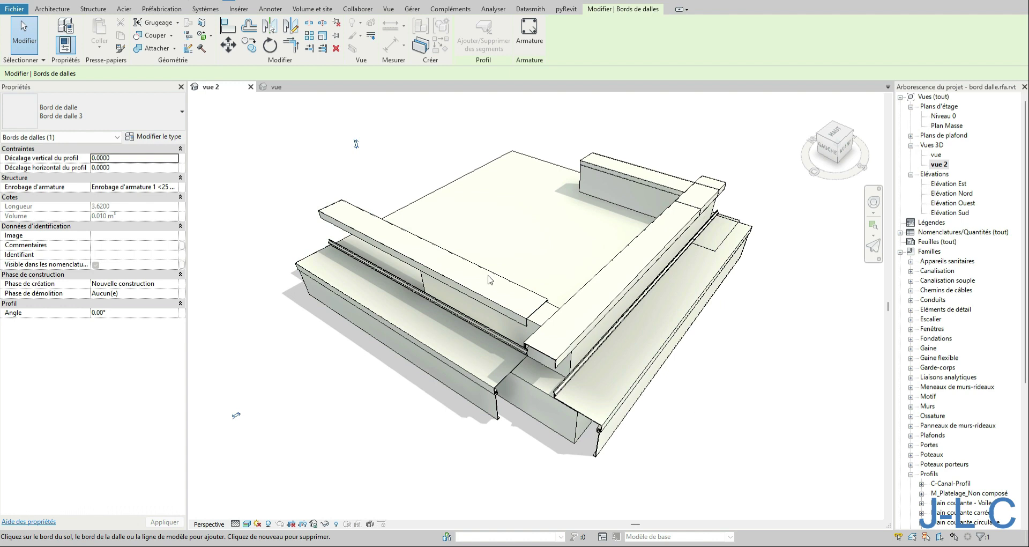
{"action": "left_click", "coordinate": [24, 35]}
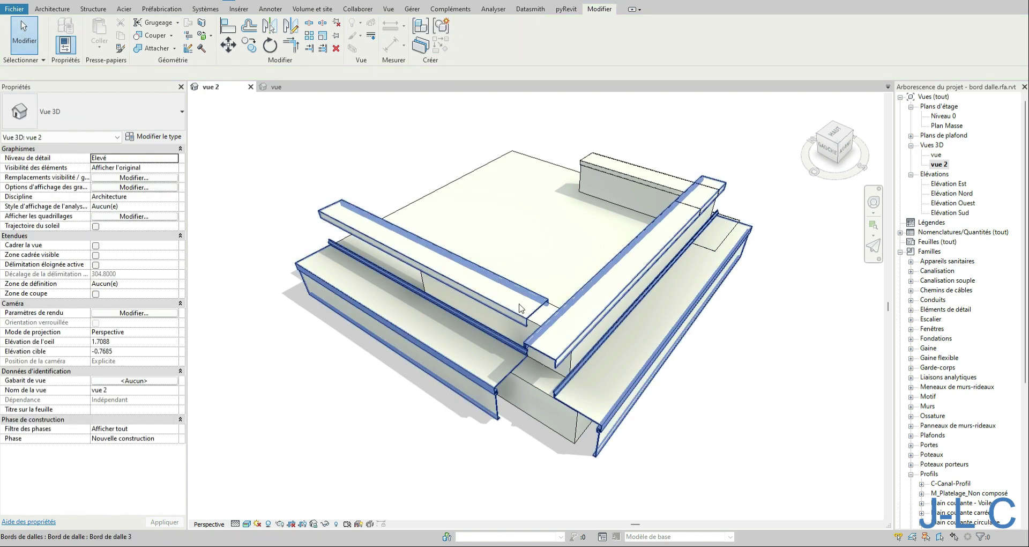
- Delete the "Bord de dalle 3" slab edge running along both sides of the near corner
{"action": "left_click", "coordinate": [520, 308]}
{"action": "key", "text": "Delete"}
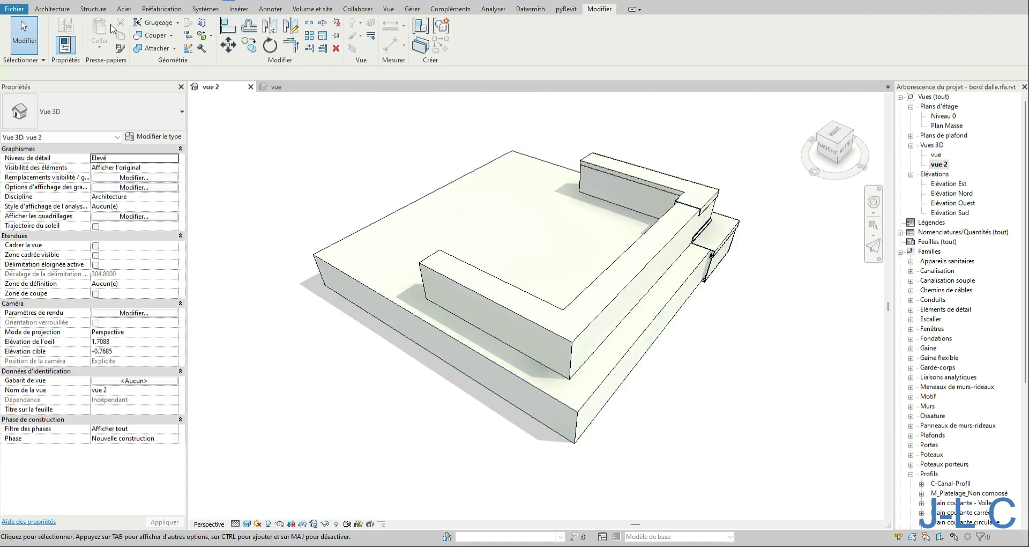
- Try the default "Bord de dalle" type on the two slab sides at the near corner, and undo the placement
{"action": "left_click", "coordinate": [52, 9]}
{"action": "left_click", "coordinate": [252, 43]}
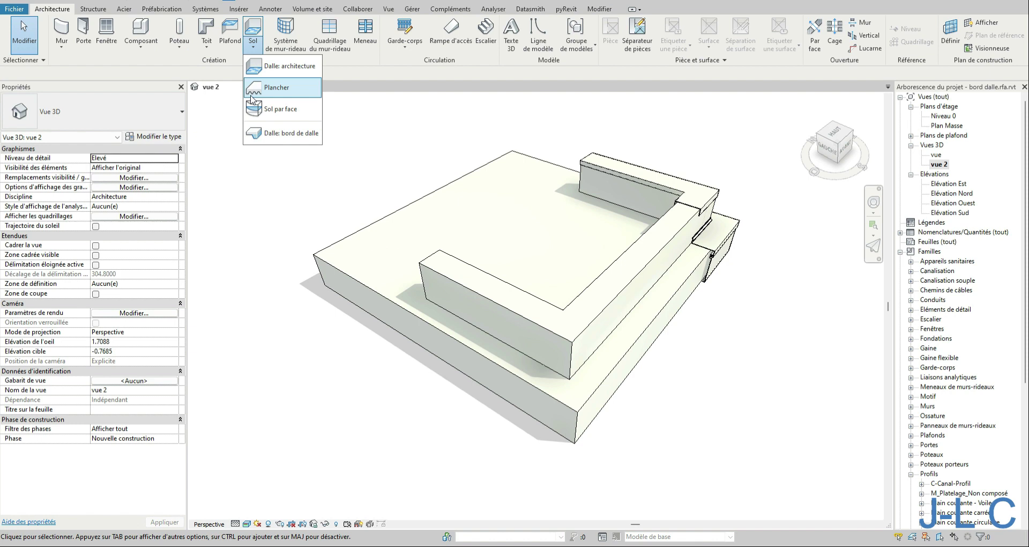
{"action": "left_click", "coordinate": [253, 135]}
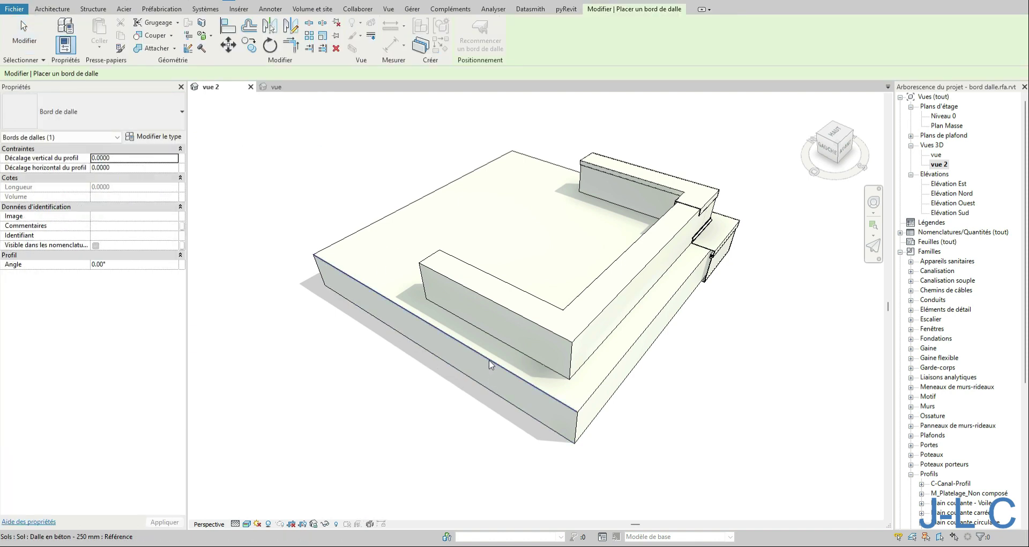
{"action": "left_click", "coordinate": [492, 363]}
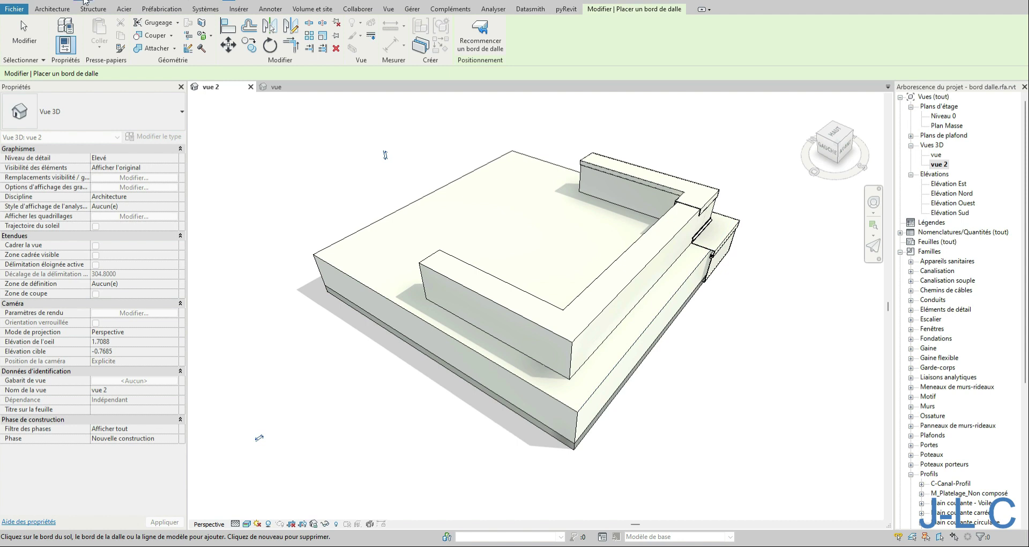
{"action": "key", "text": "Escape"}
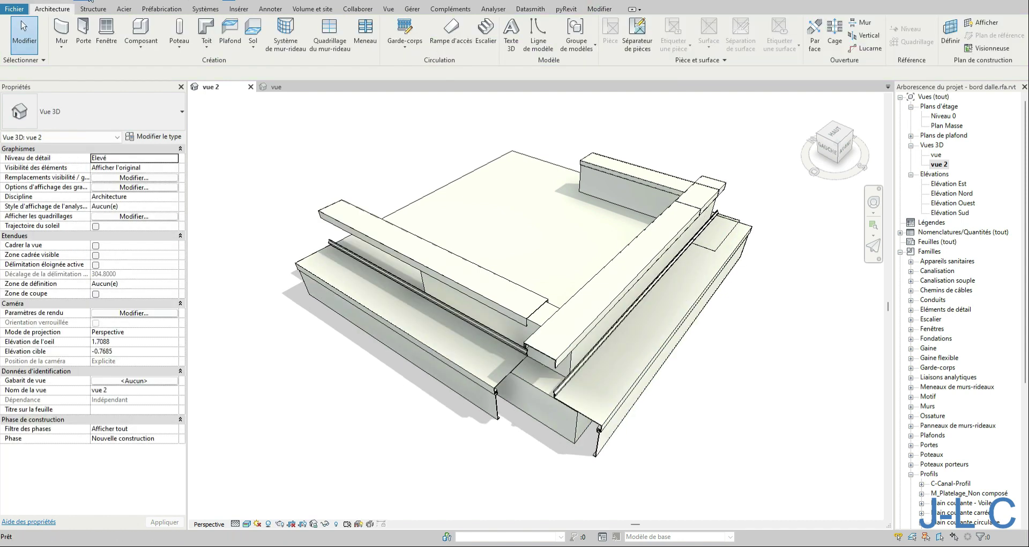
{"action": "key", "text": "ctrl+z"}
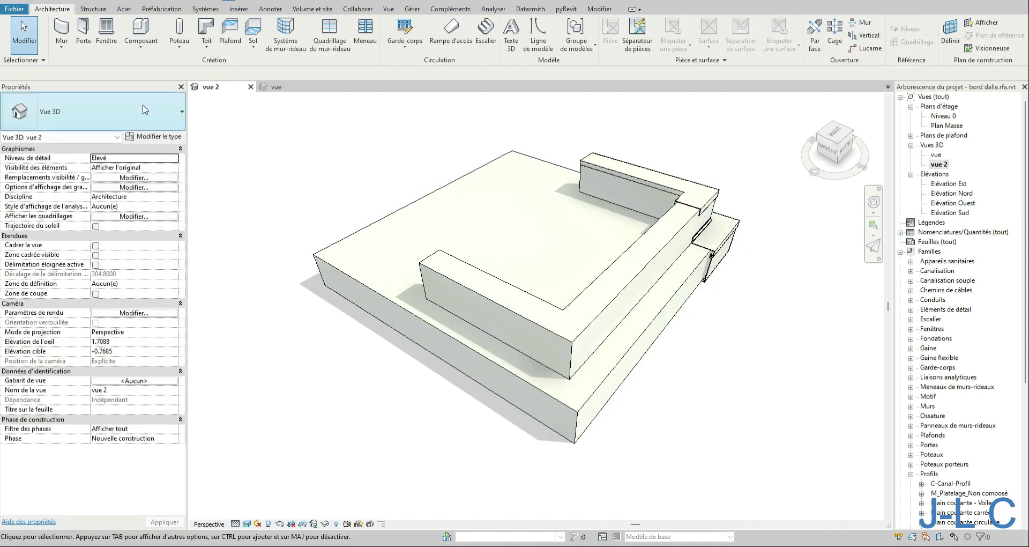
- Place a slab edge of type "Bord de dalle 1" along the two slab sides meeting at the near corner
{"action": "left_click", "coordinate": [253, 47]}
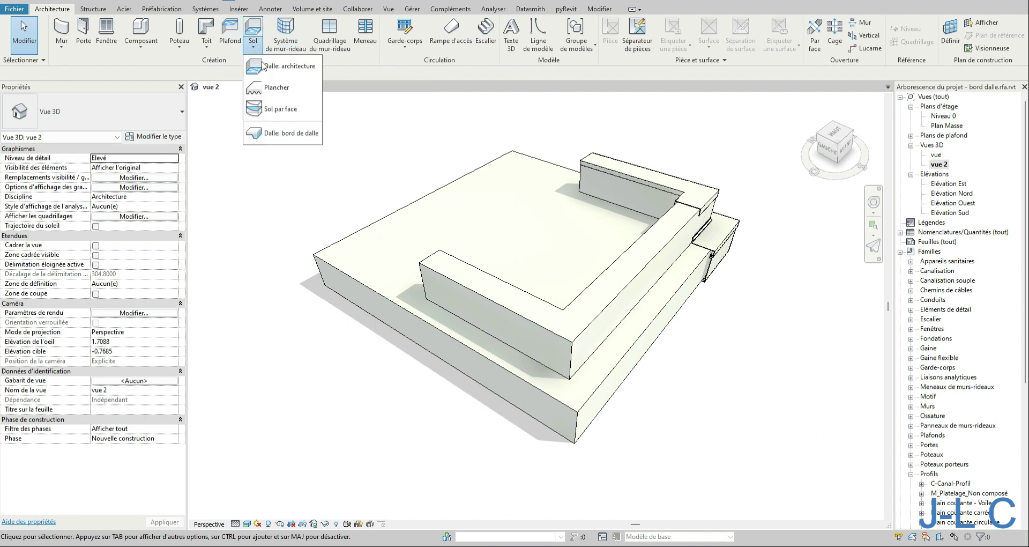
{"action": "left_click", "coordinate": [262, 134]}
{"action": "left_click", "coordinate": [91, 111]}
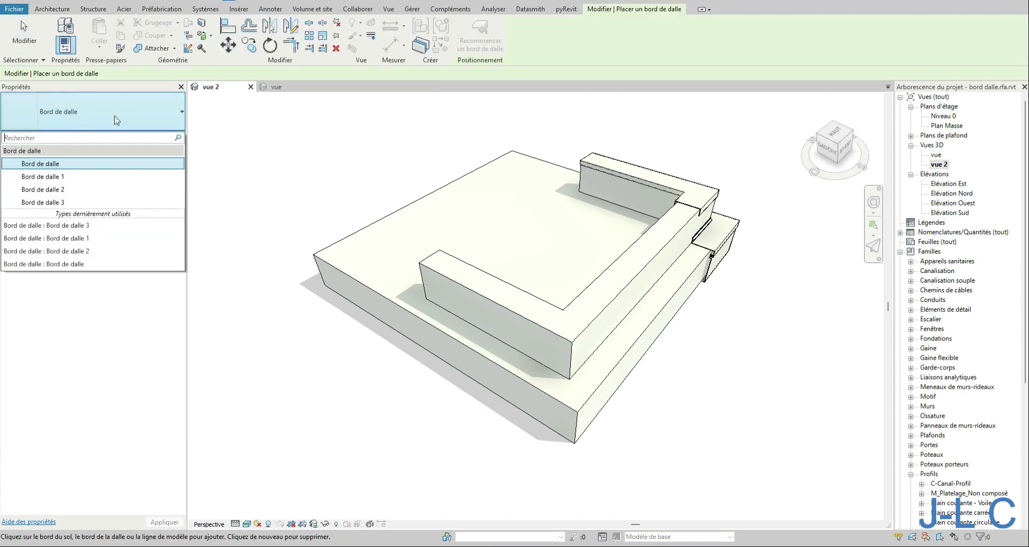
{"action": "left_click", "coordinate": [68, 176]}
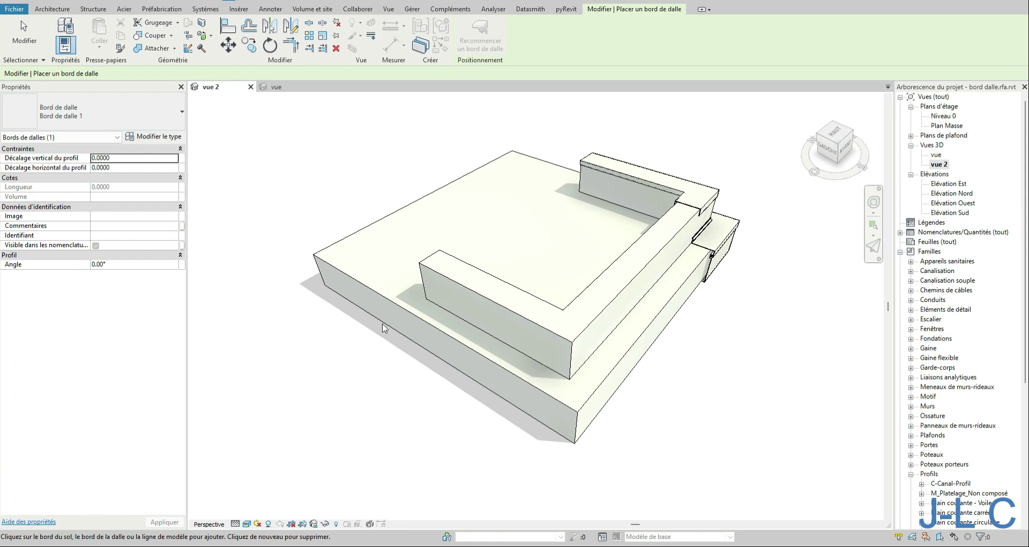
{"action": "left_click", "coordinate": [429, 326]}
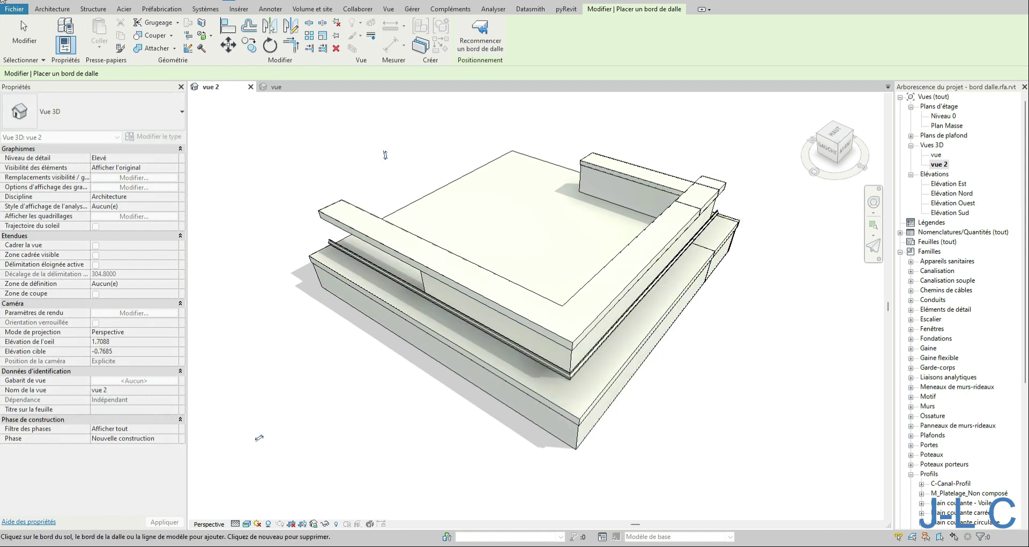
{"action": "left_click", "coordinate": [24, 35]}
- Shorten both ends of the new corner slab edge so it wraps the mirrored wall and a short part of the long wall
{"action": "left_click", "coordinate": [497, 287]}
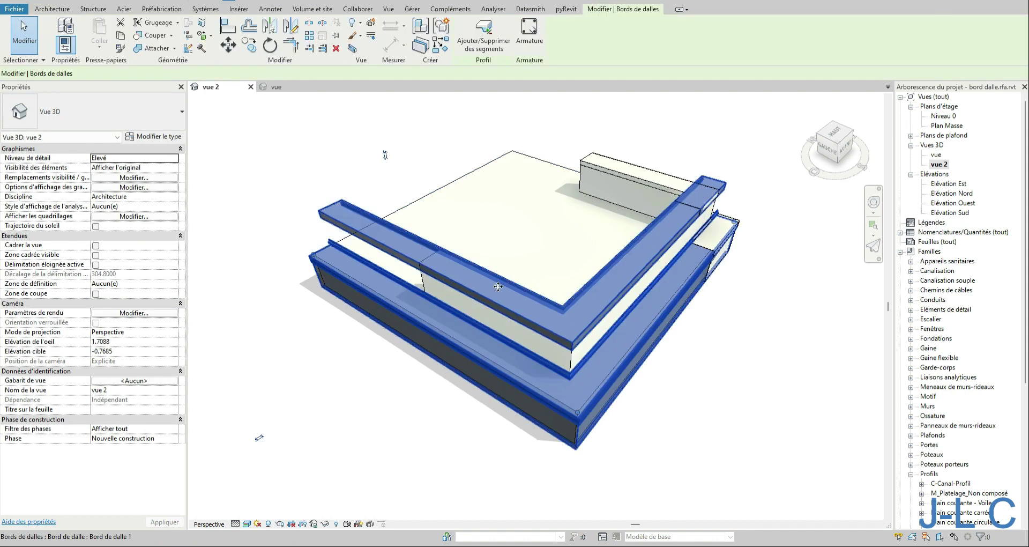
{"action": "left_click_drag", "start_coordinate": [734, 222], "coordinate": [628, 346]}
{"action": "left_click_drag", "start_coordinate": [312, 255], "coordinate": [407, 313]}
{"action": "left_click", "coordinate": [672, 441]}
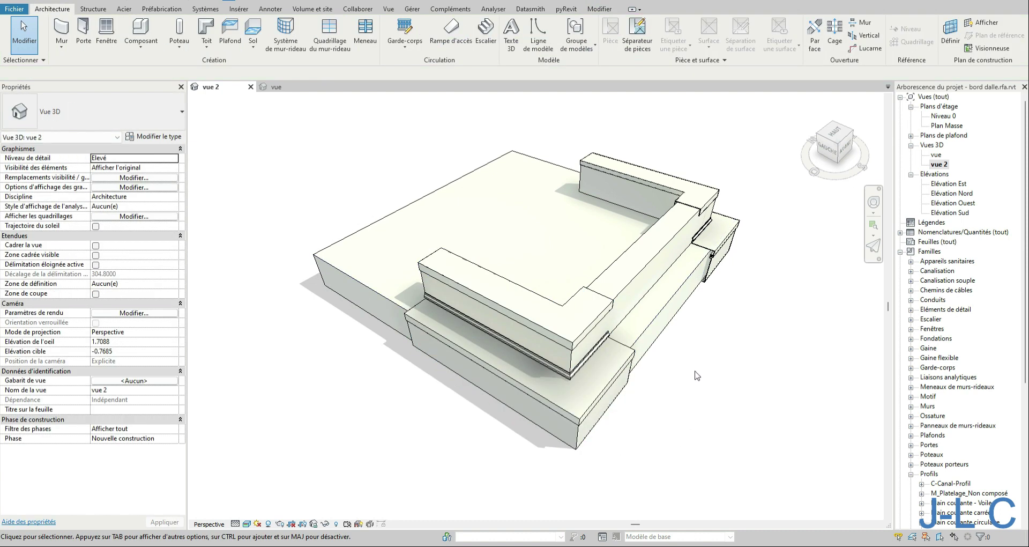
- Examine the shortened slab edge around the wall corner from several angles
{"action": "middle_click_drag", "start_coordinate": [642, 387], "coordinate": [650, 367], "text": "shift"}
{"action": "scroll", "coordinate": [638, 353], "scroll_direction": "up", "scroll_amount": 5}
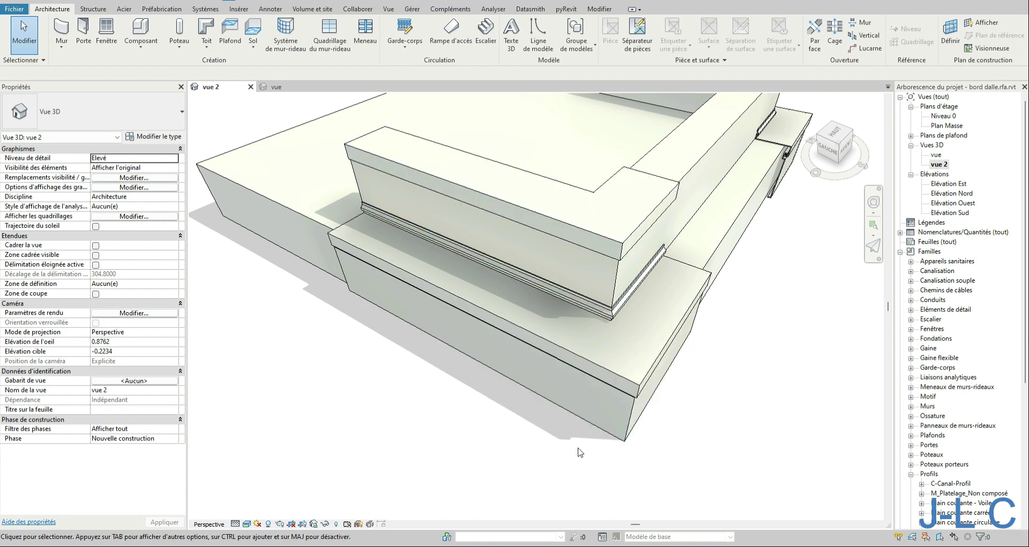
{"action": "scroll", "coordinate": [509, 431], "scroll_direction": "down", "scroll_amount": 3}
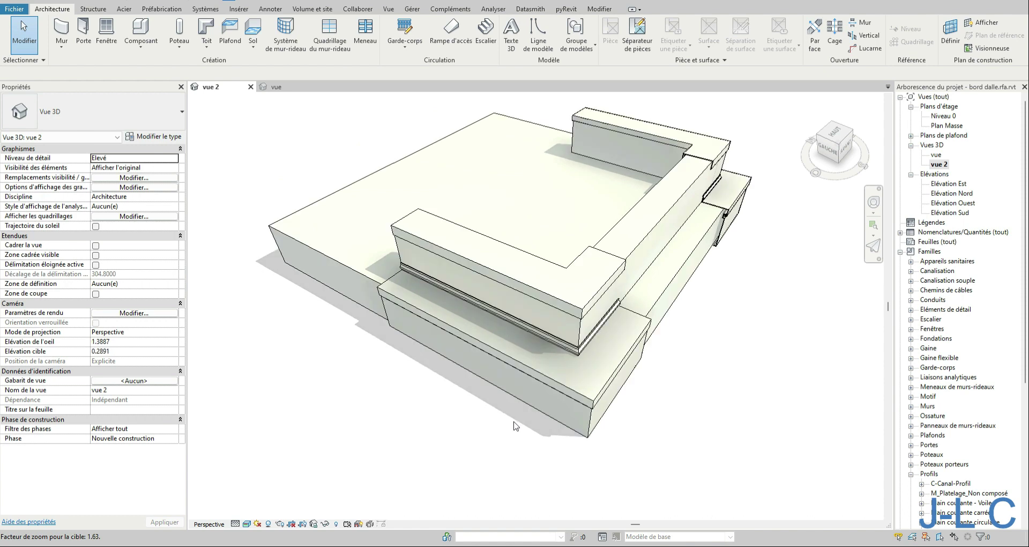
{"action": "middle_click_drag", "start_coordinate": [588, 407], "coordinate": [703, 363], "text": "shift"}
{"action": "scroll", "coordinate": [626, 296], "scroll_direction": "up", "scroll_amount": 4}
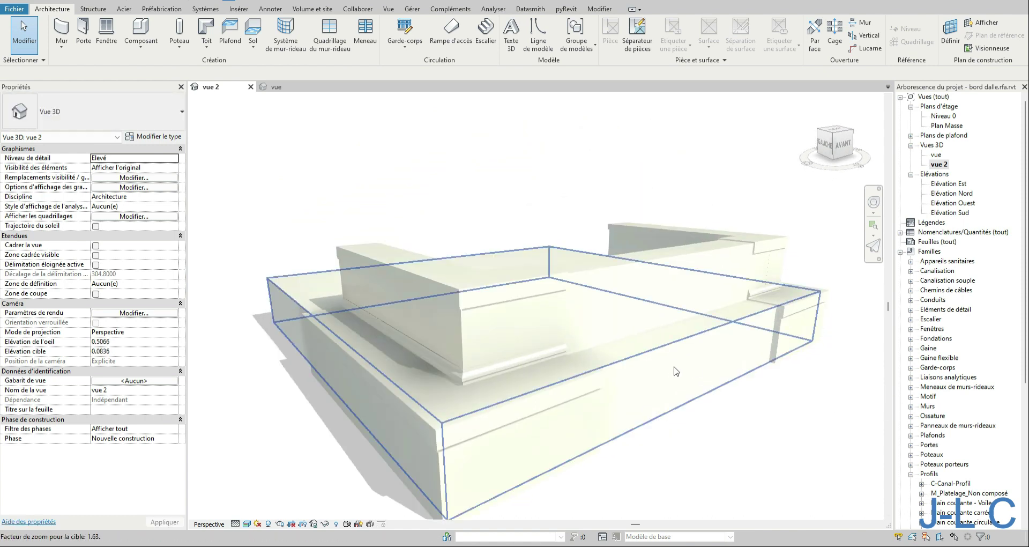